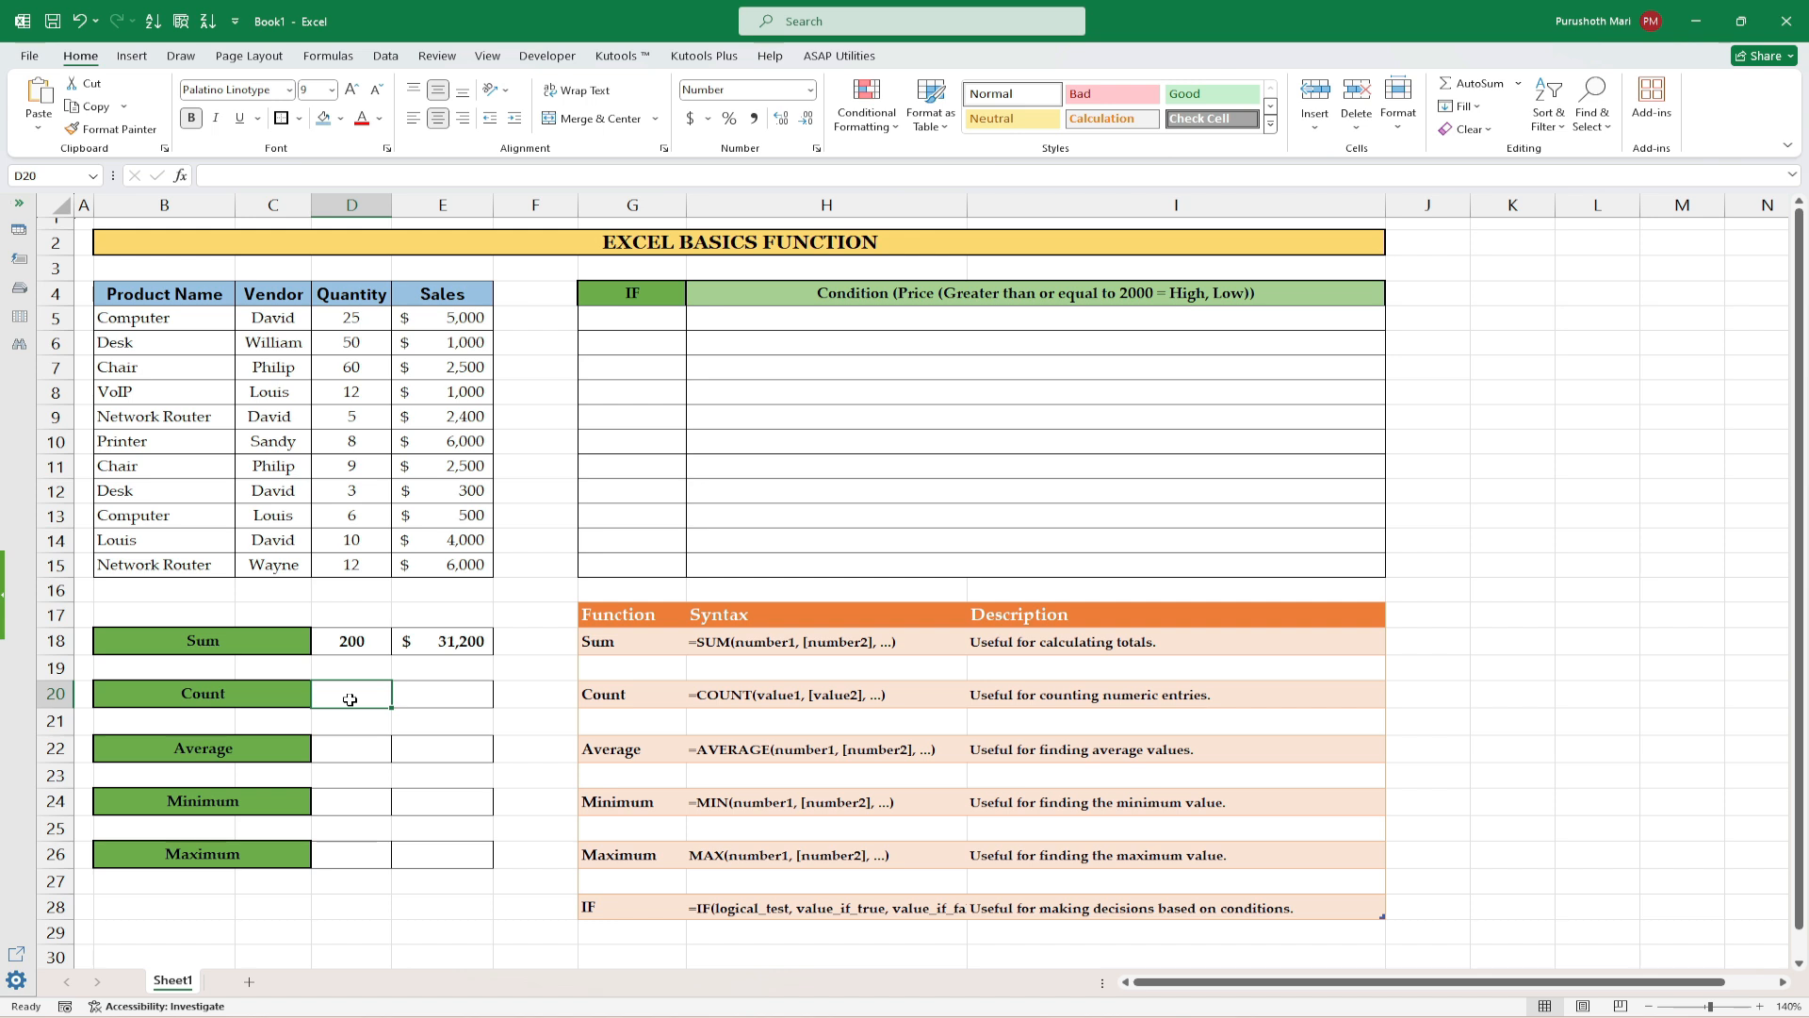
Step: Enter =COUNT(D5:D15) in D20 to count the numeric entries in the Quantity column
type("=co")
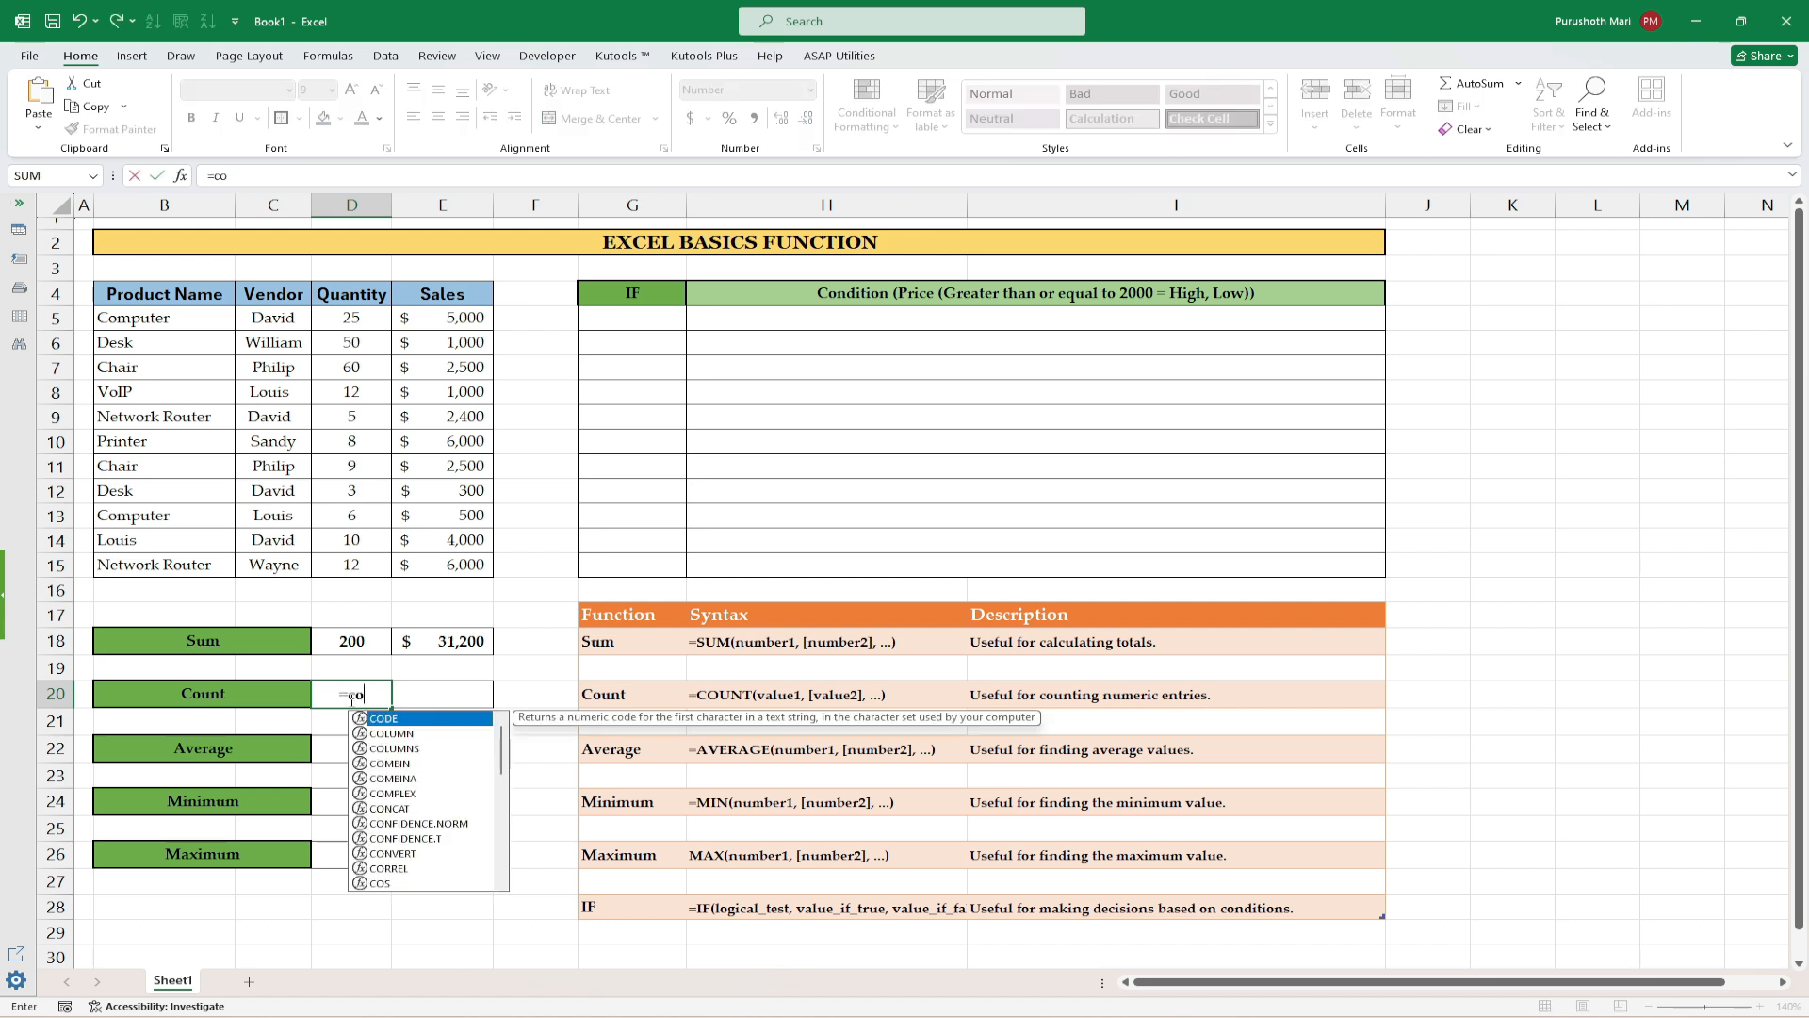
type("u")
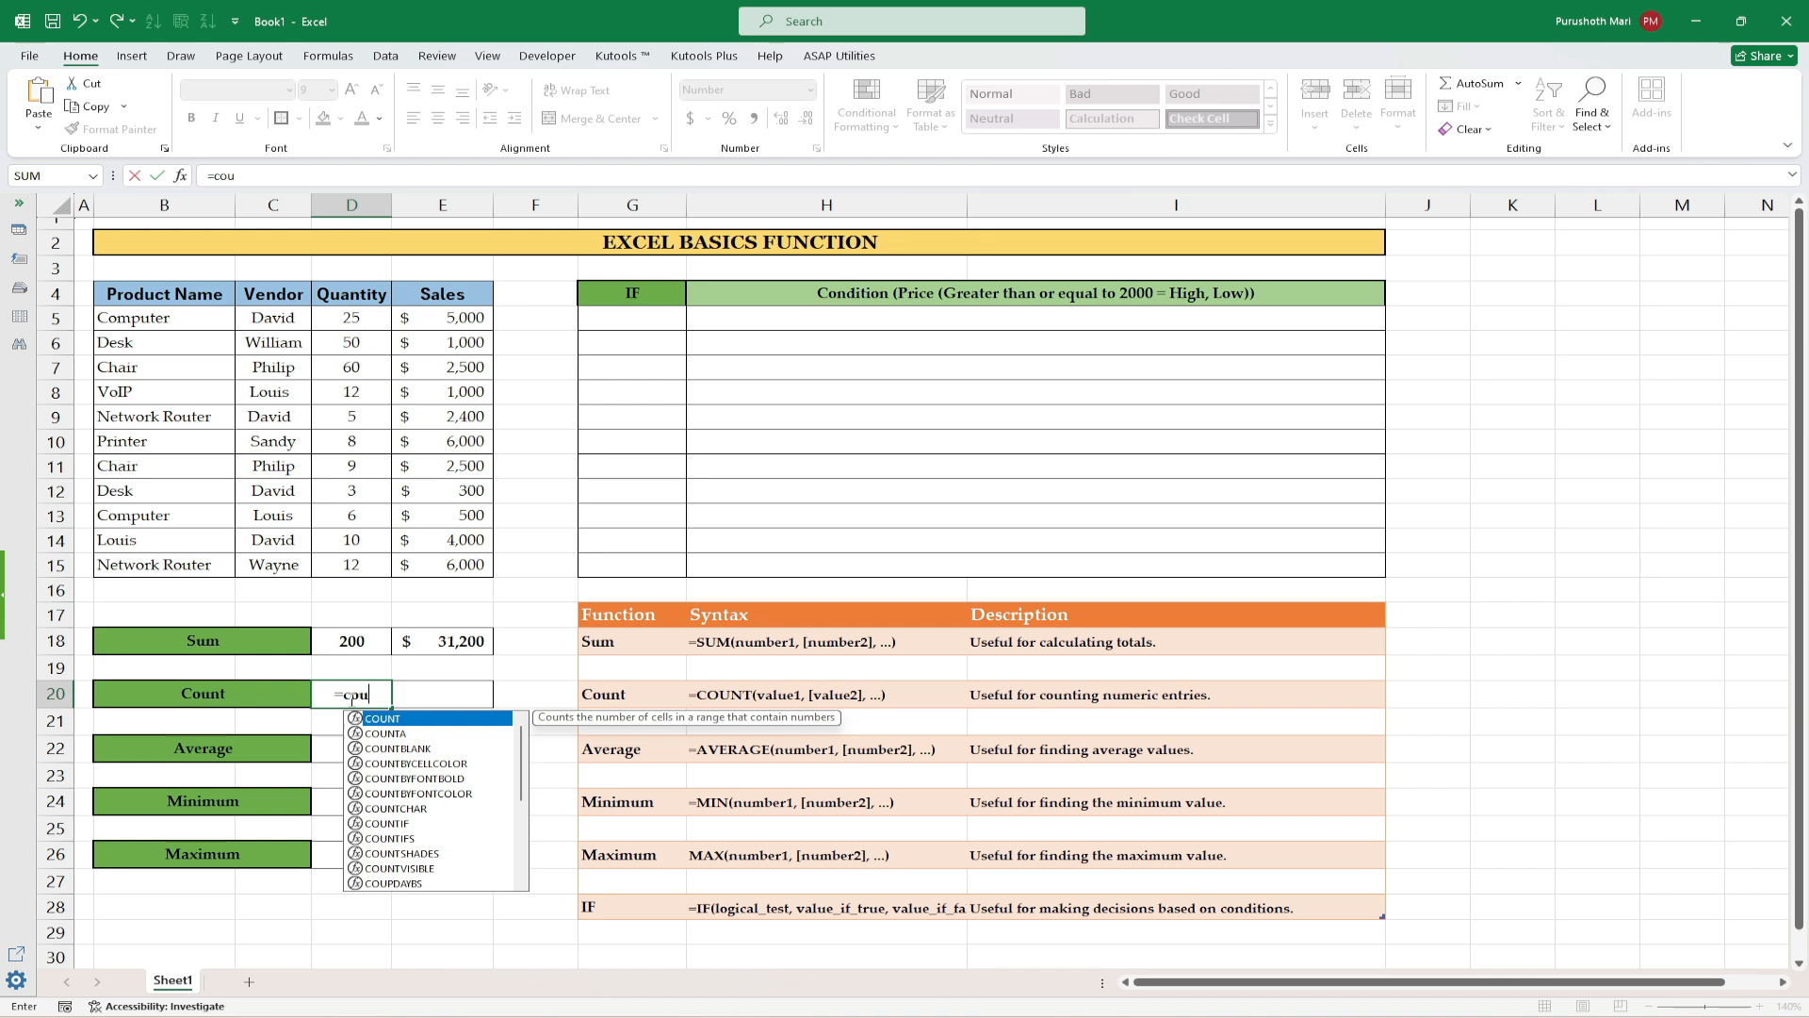
key("Tab")
left_click_drag(351, 321, 351, 580)
key("ctrl+Return")
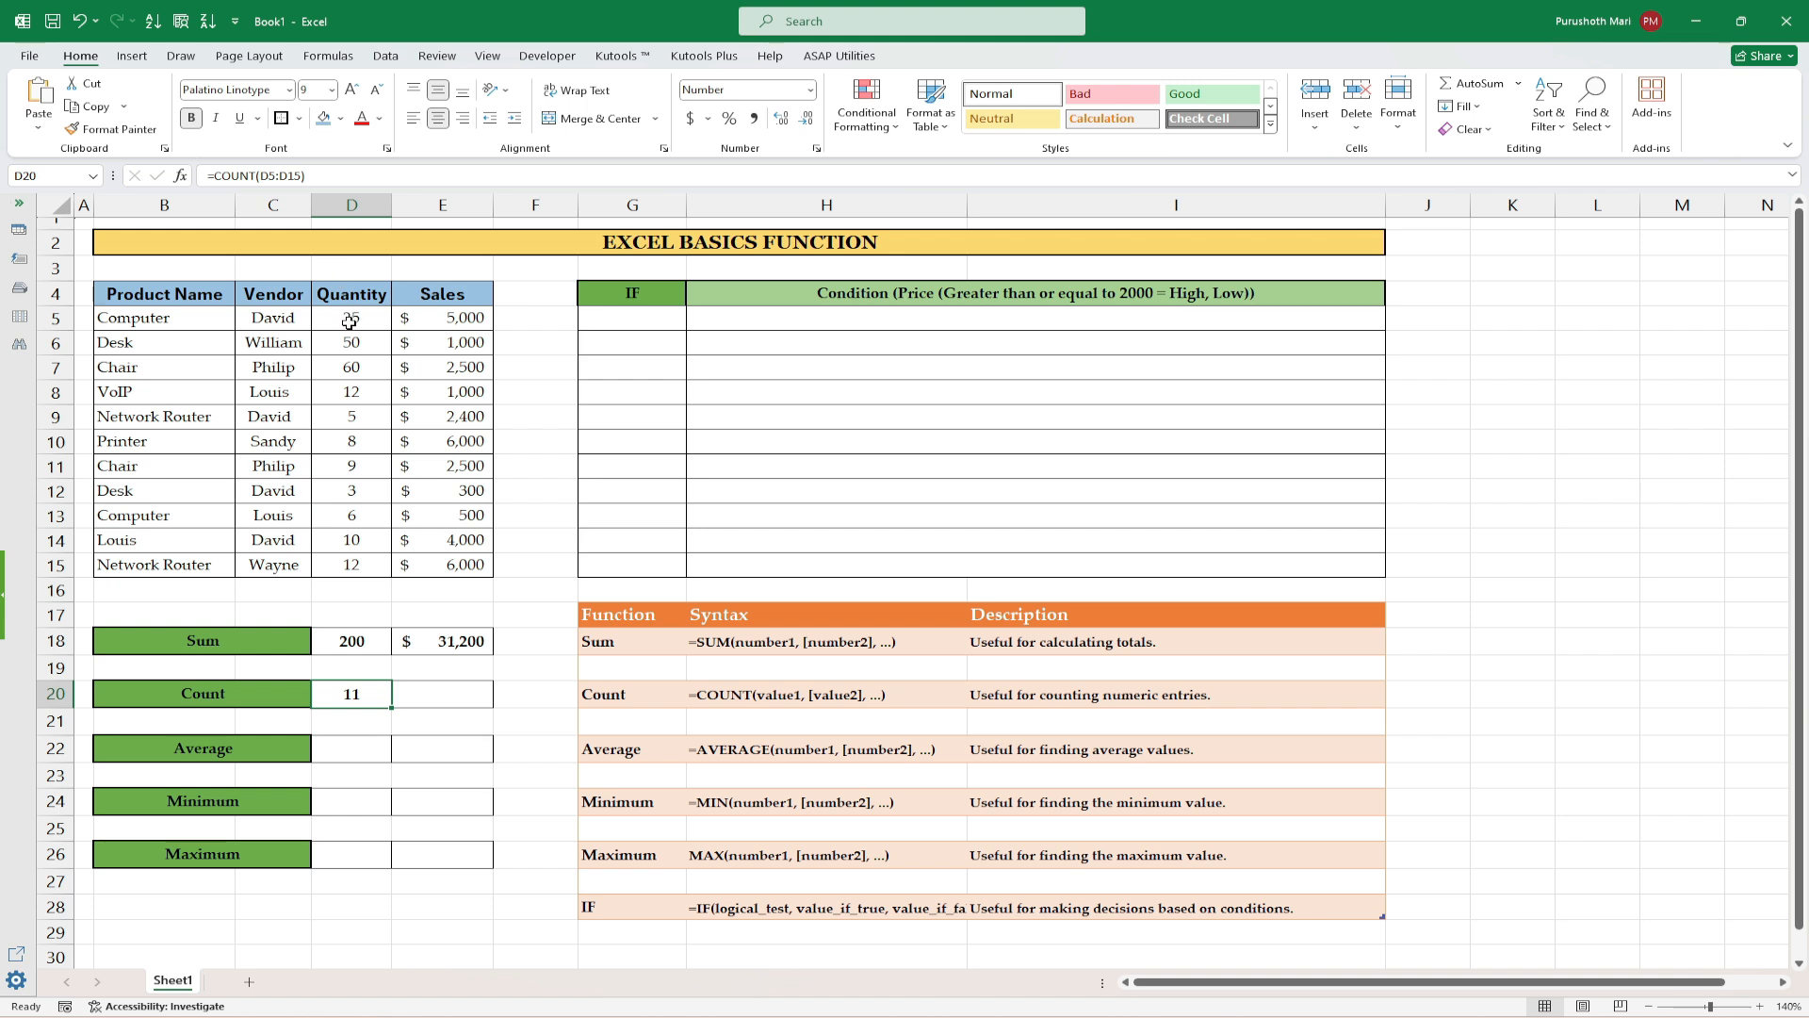
Step: Clear the Quantity values in D9 and D8 to test the count formula against blank cells
left_click_drag(352, 318, 358, 562)
left_click(350, 424)
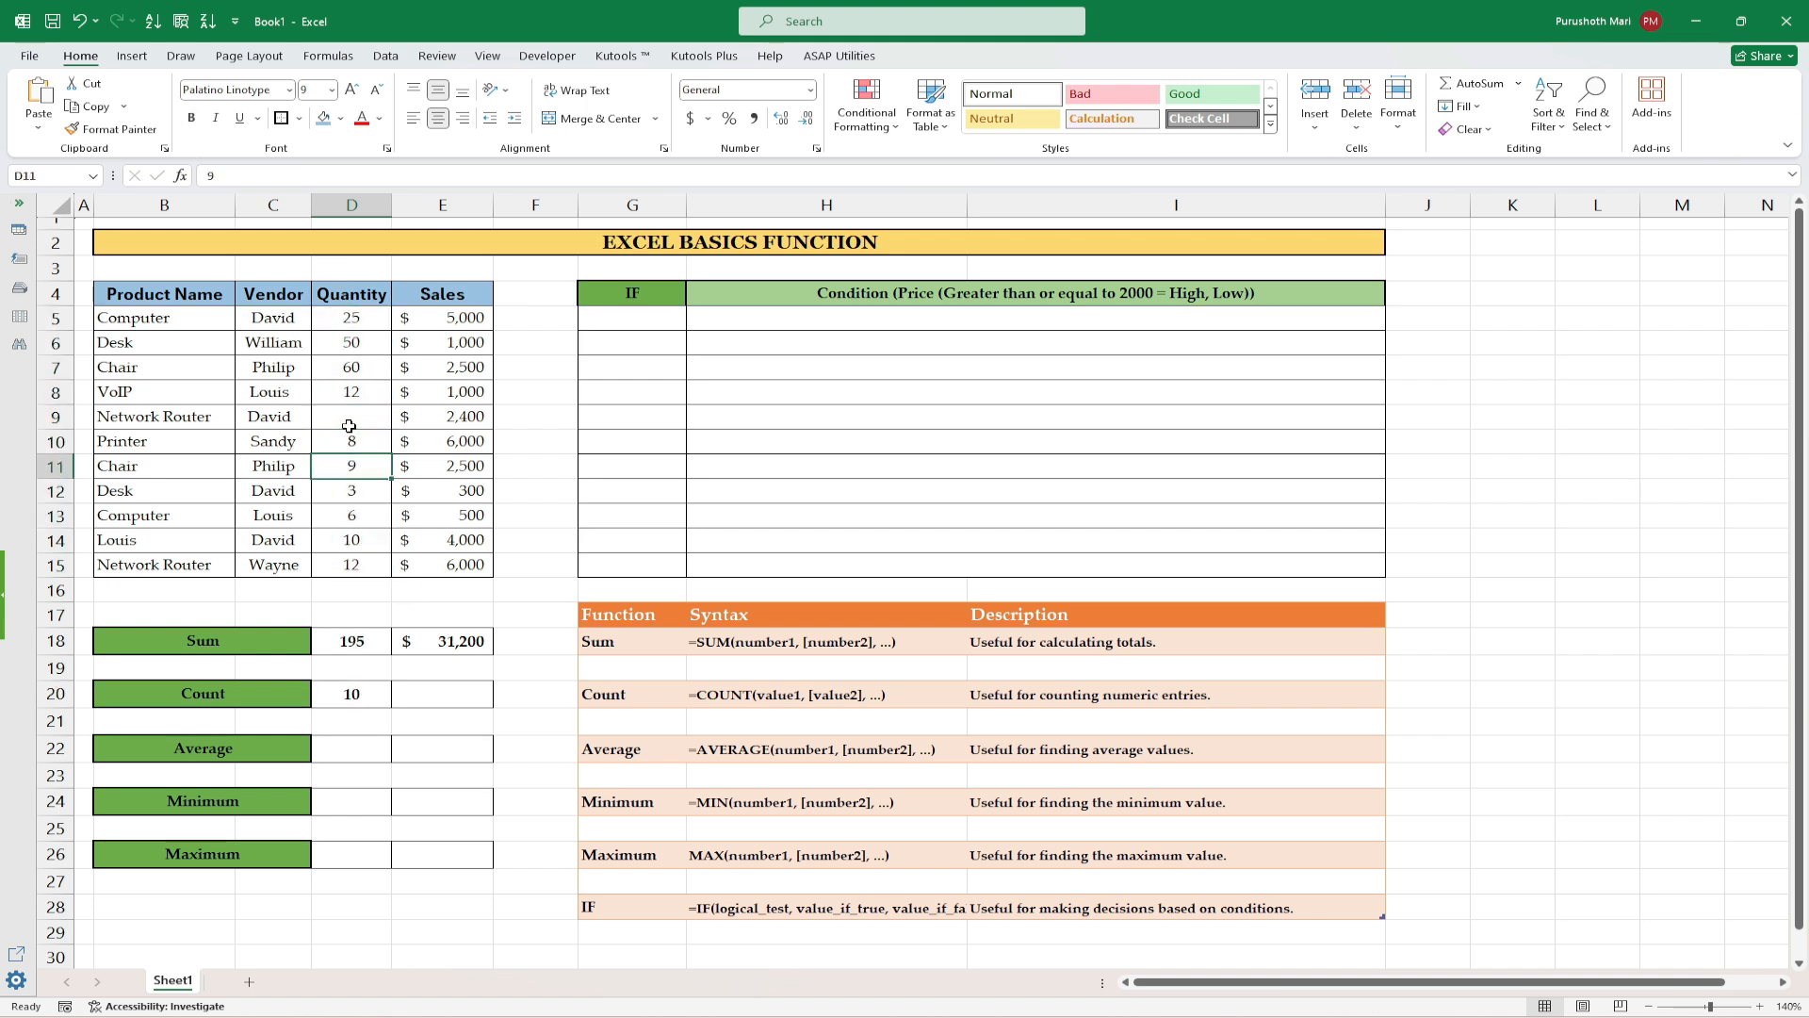
left_click(456, 320)
left_click_drag(456, 319, 454, 566)
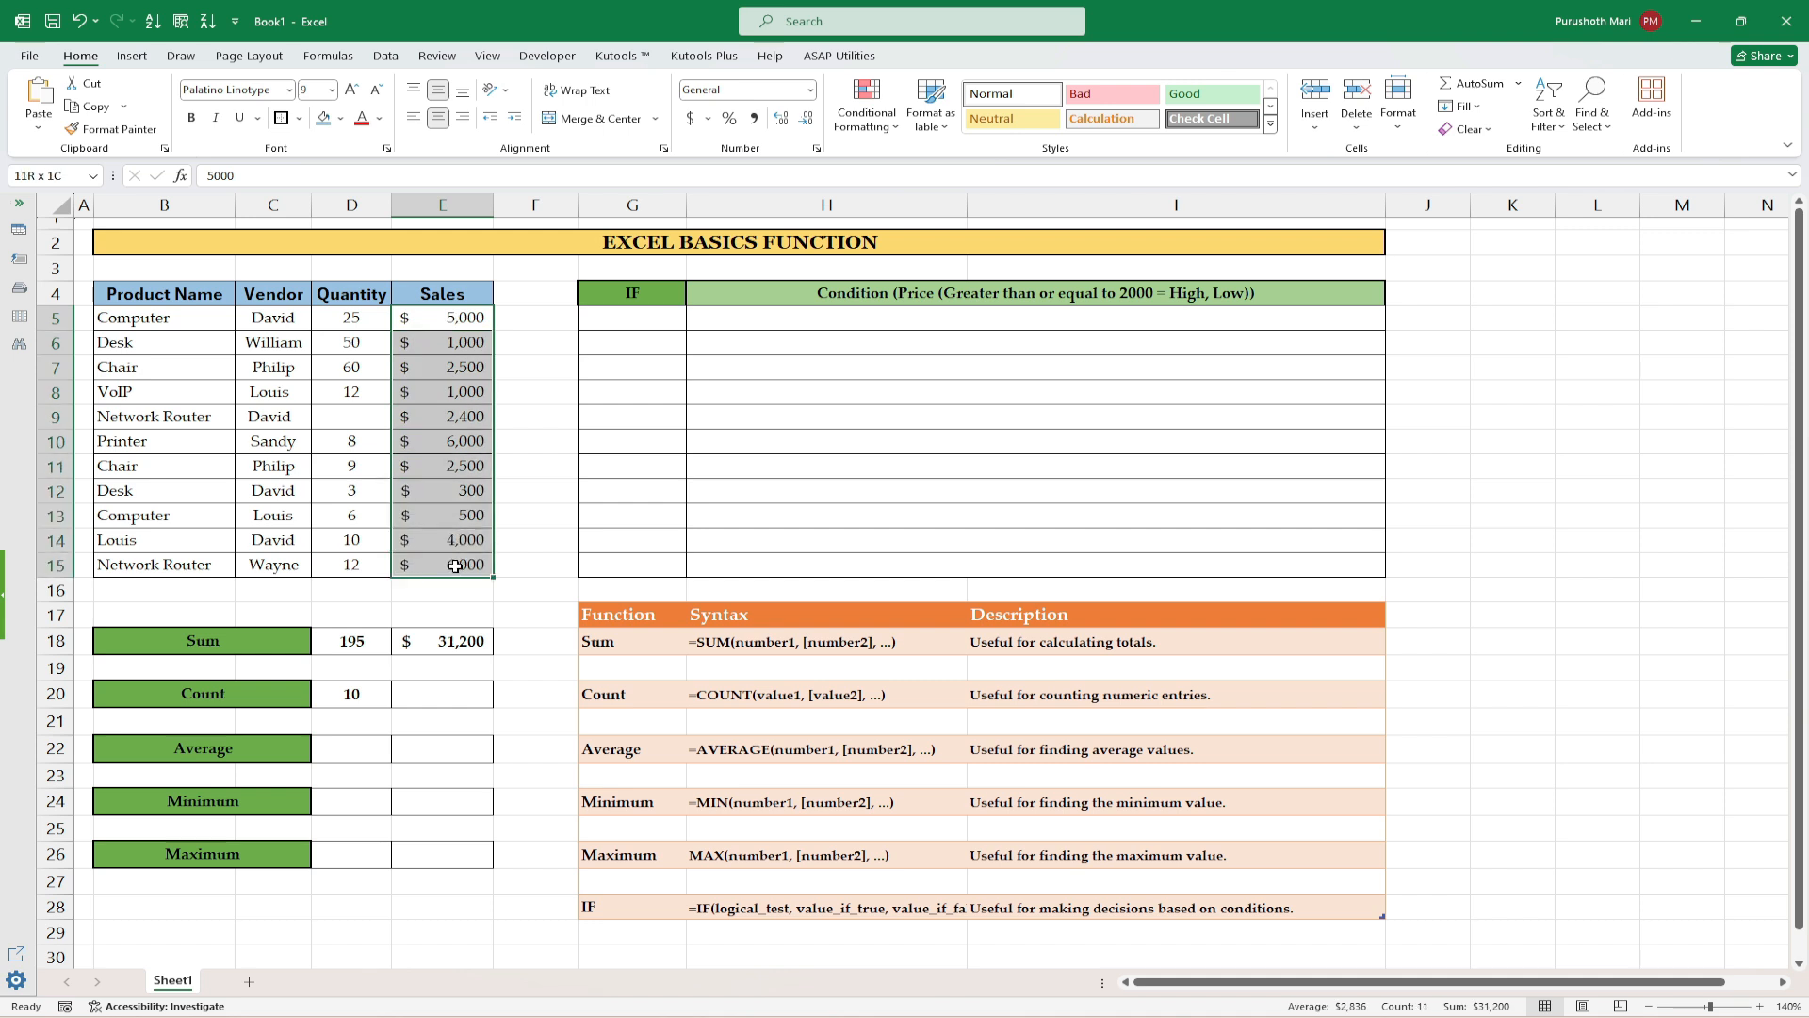
left_click(348, 407)
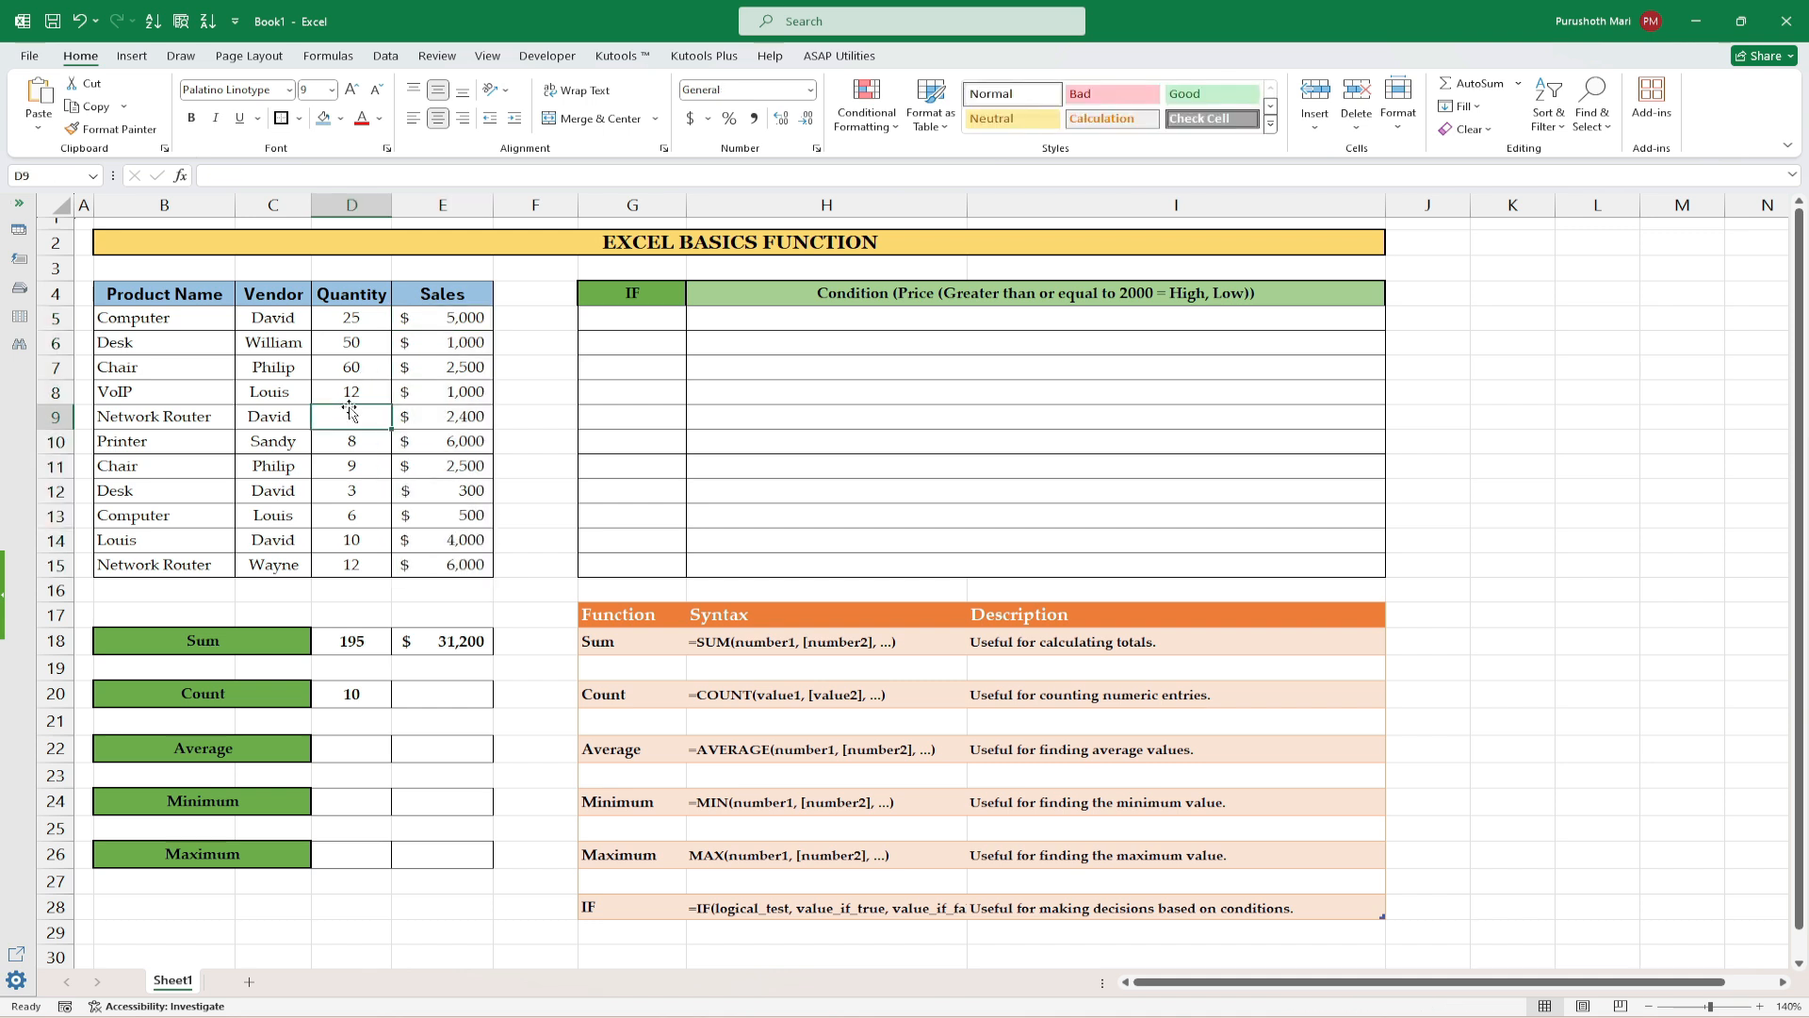
left_click(345, 396)
key("Delete")
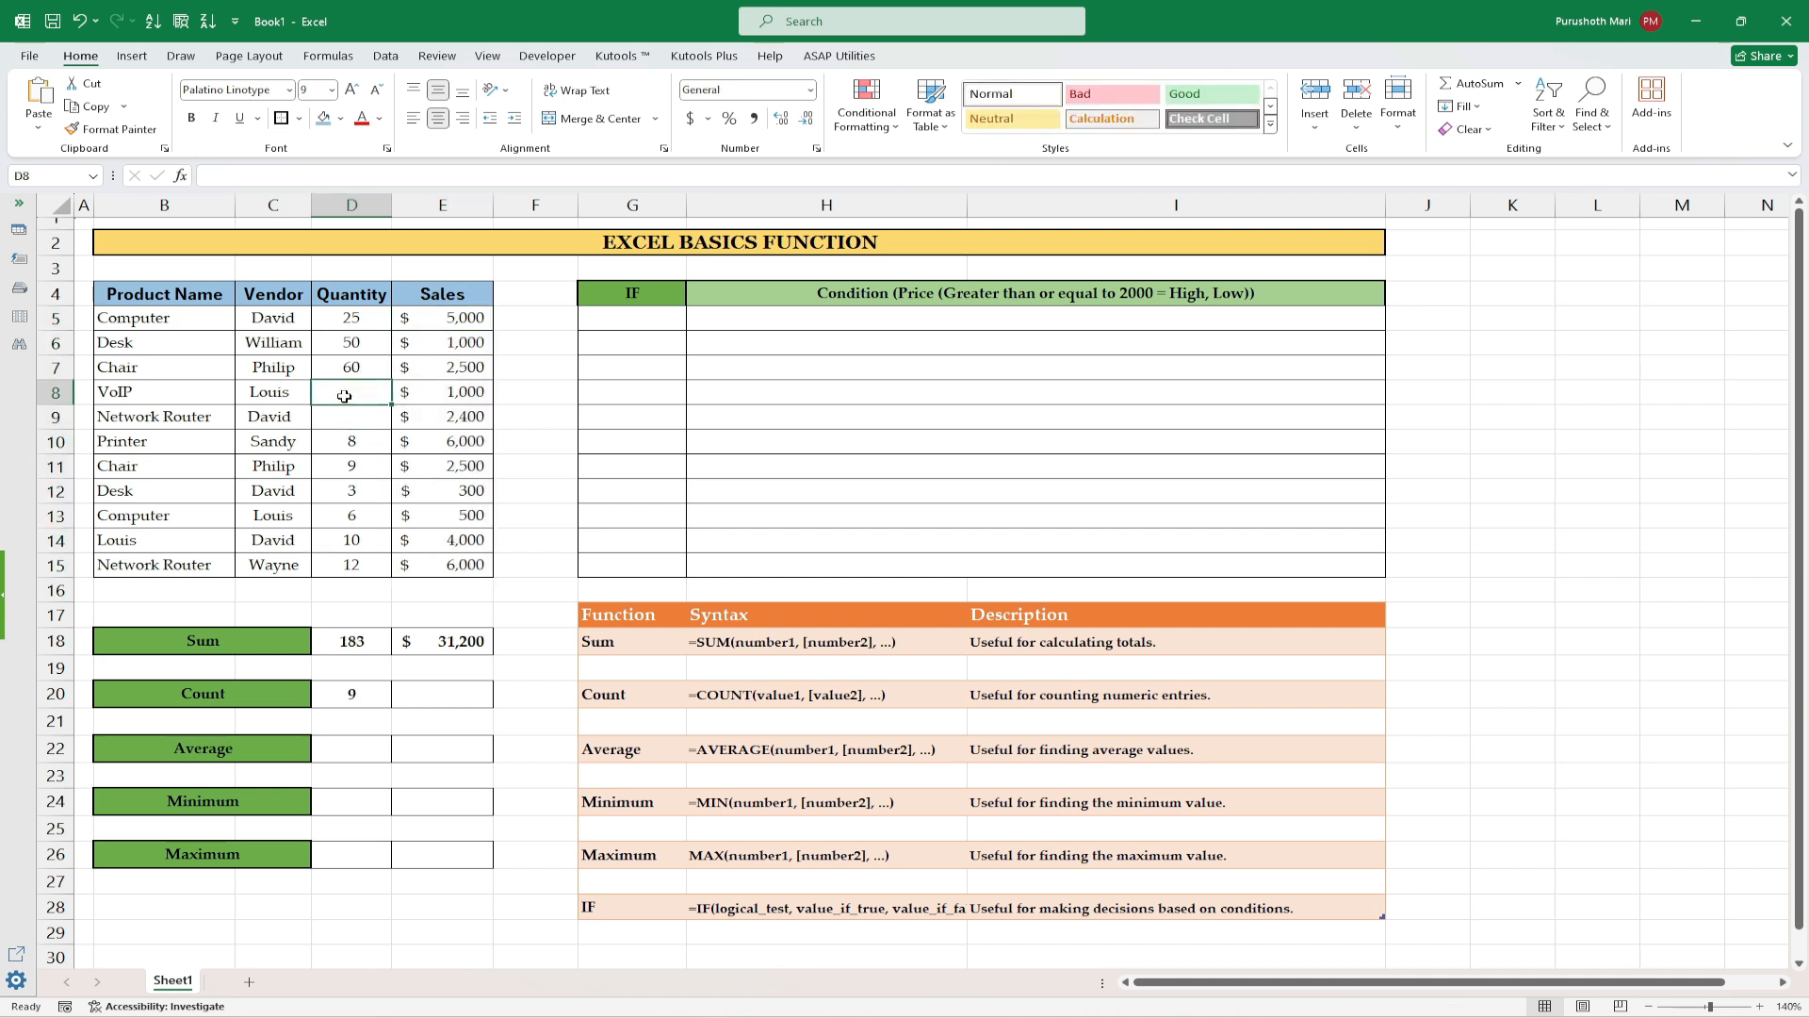
Step: Count the Sales entries in E20 with =COUNT(E5:E15), and clear the Sales amount in E12 to test it
left_click(451, 686)
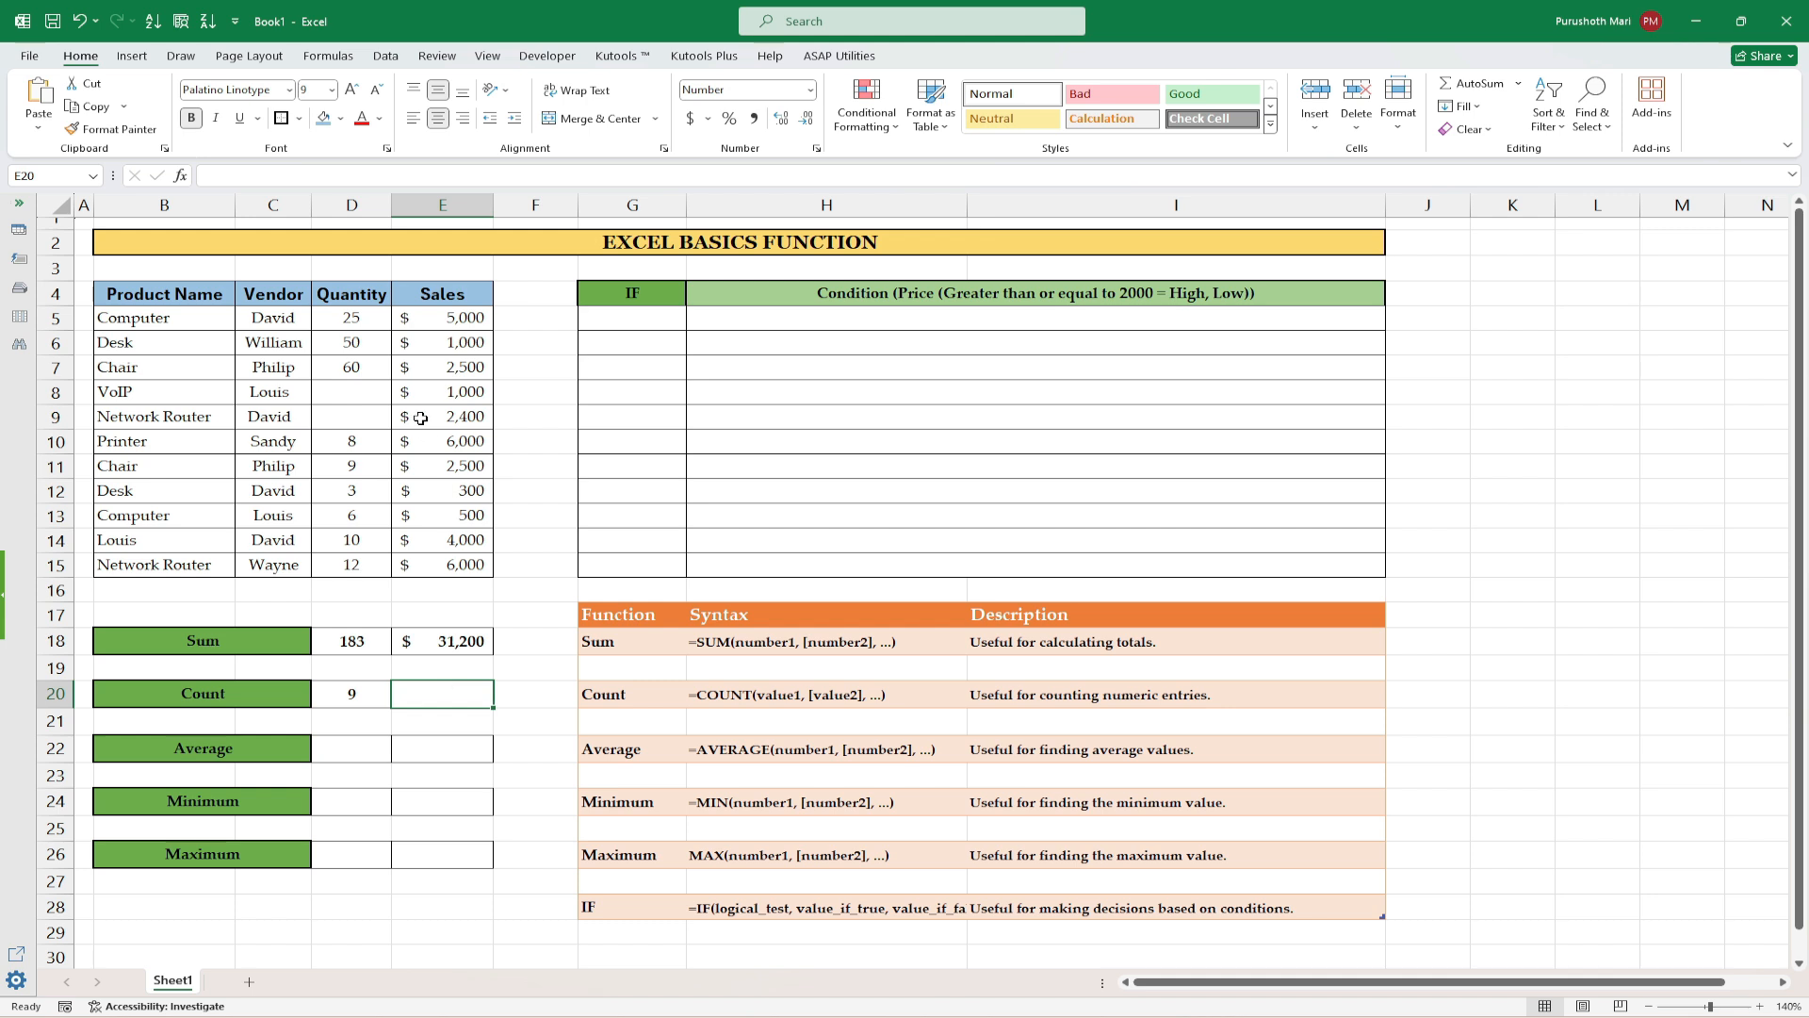
type("=con")
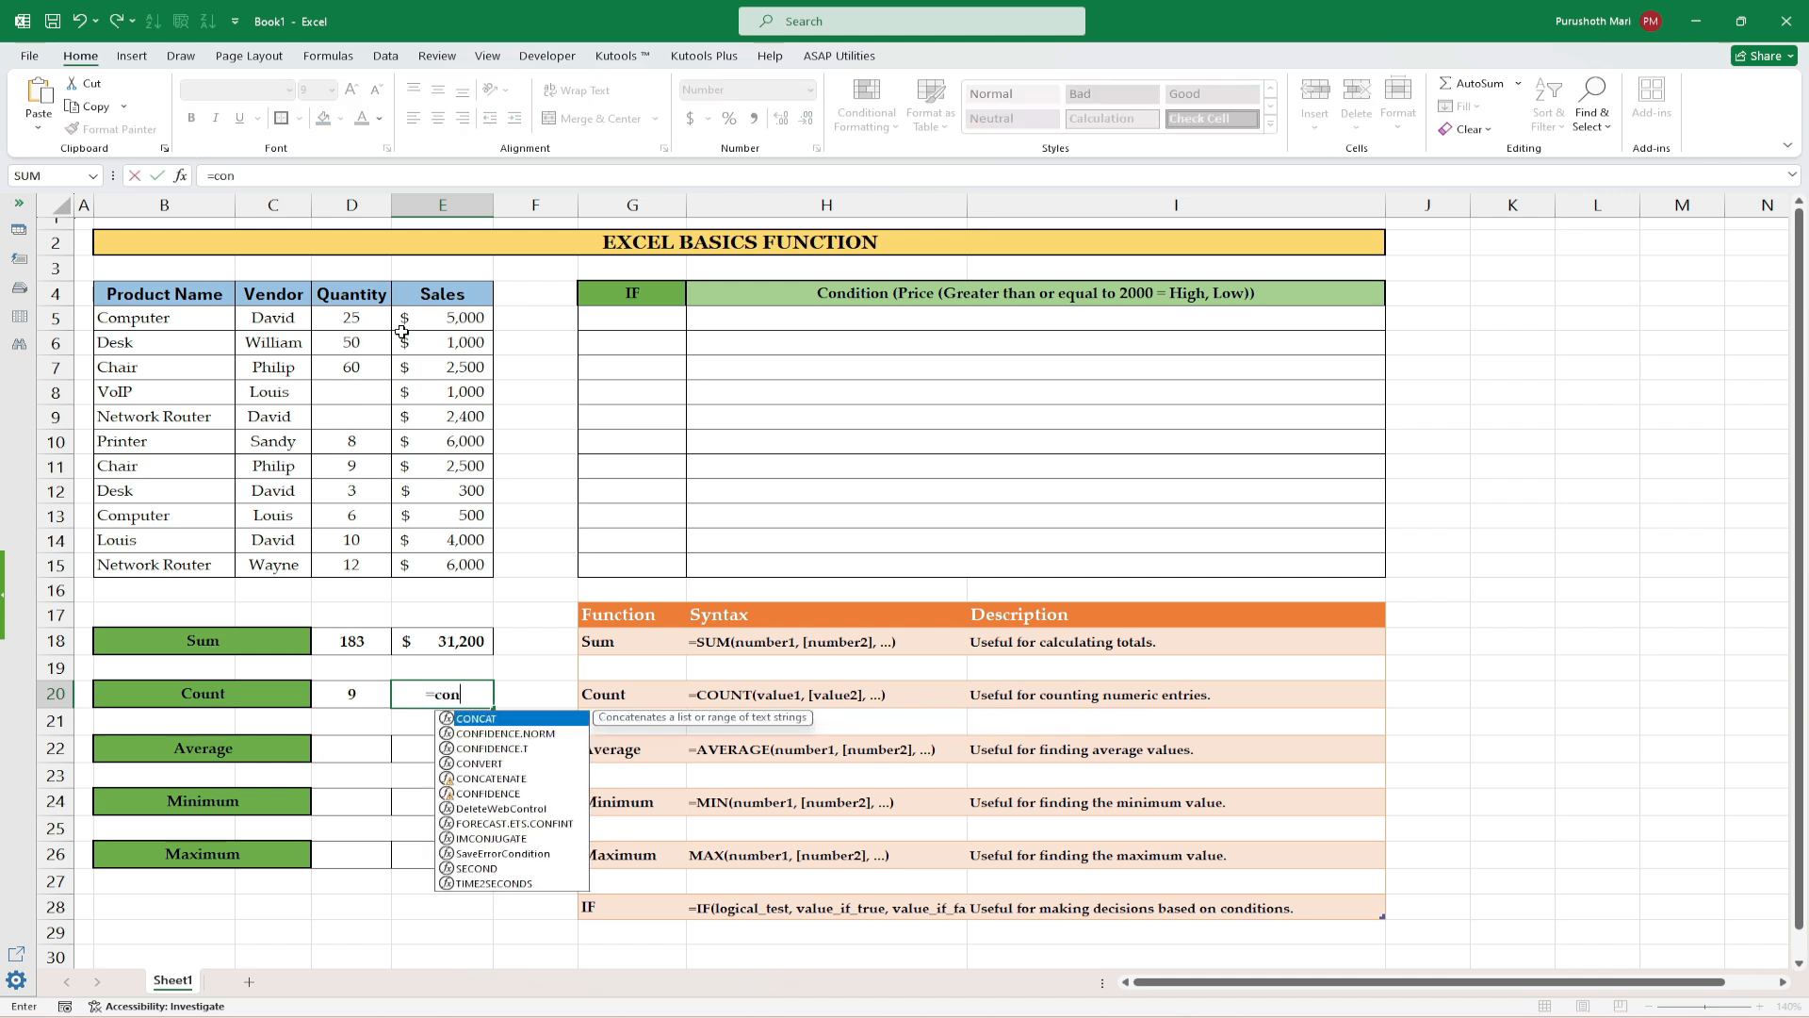
key("BackSpace")
type("u")
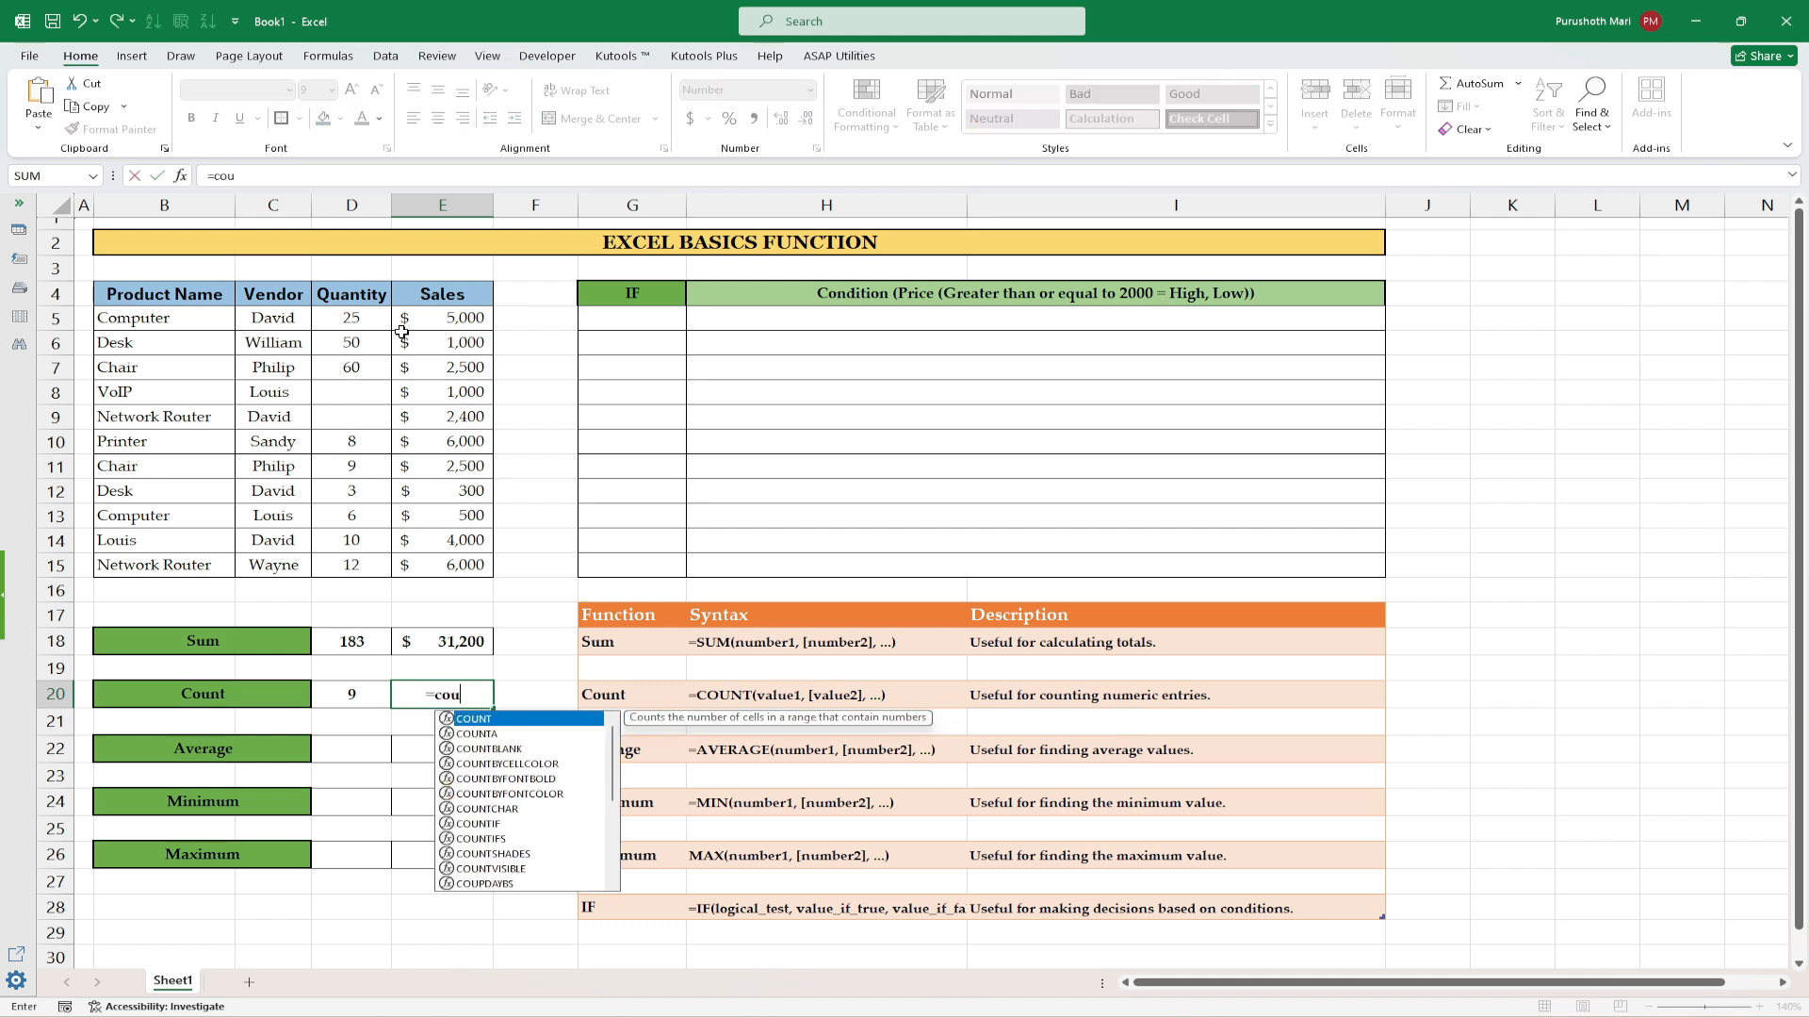
key("Tab")
left_click_drag(461, 300, 467, 330)
left_click(453, 321)
key("ctrl+shift+Down")
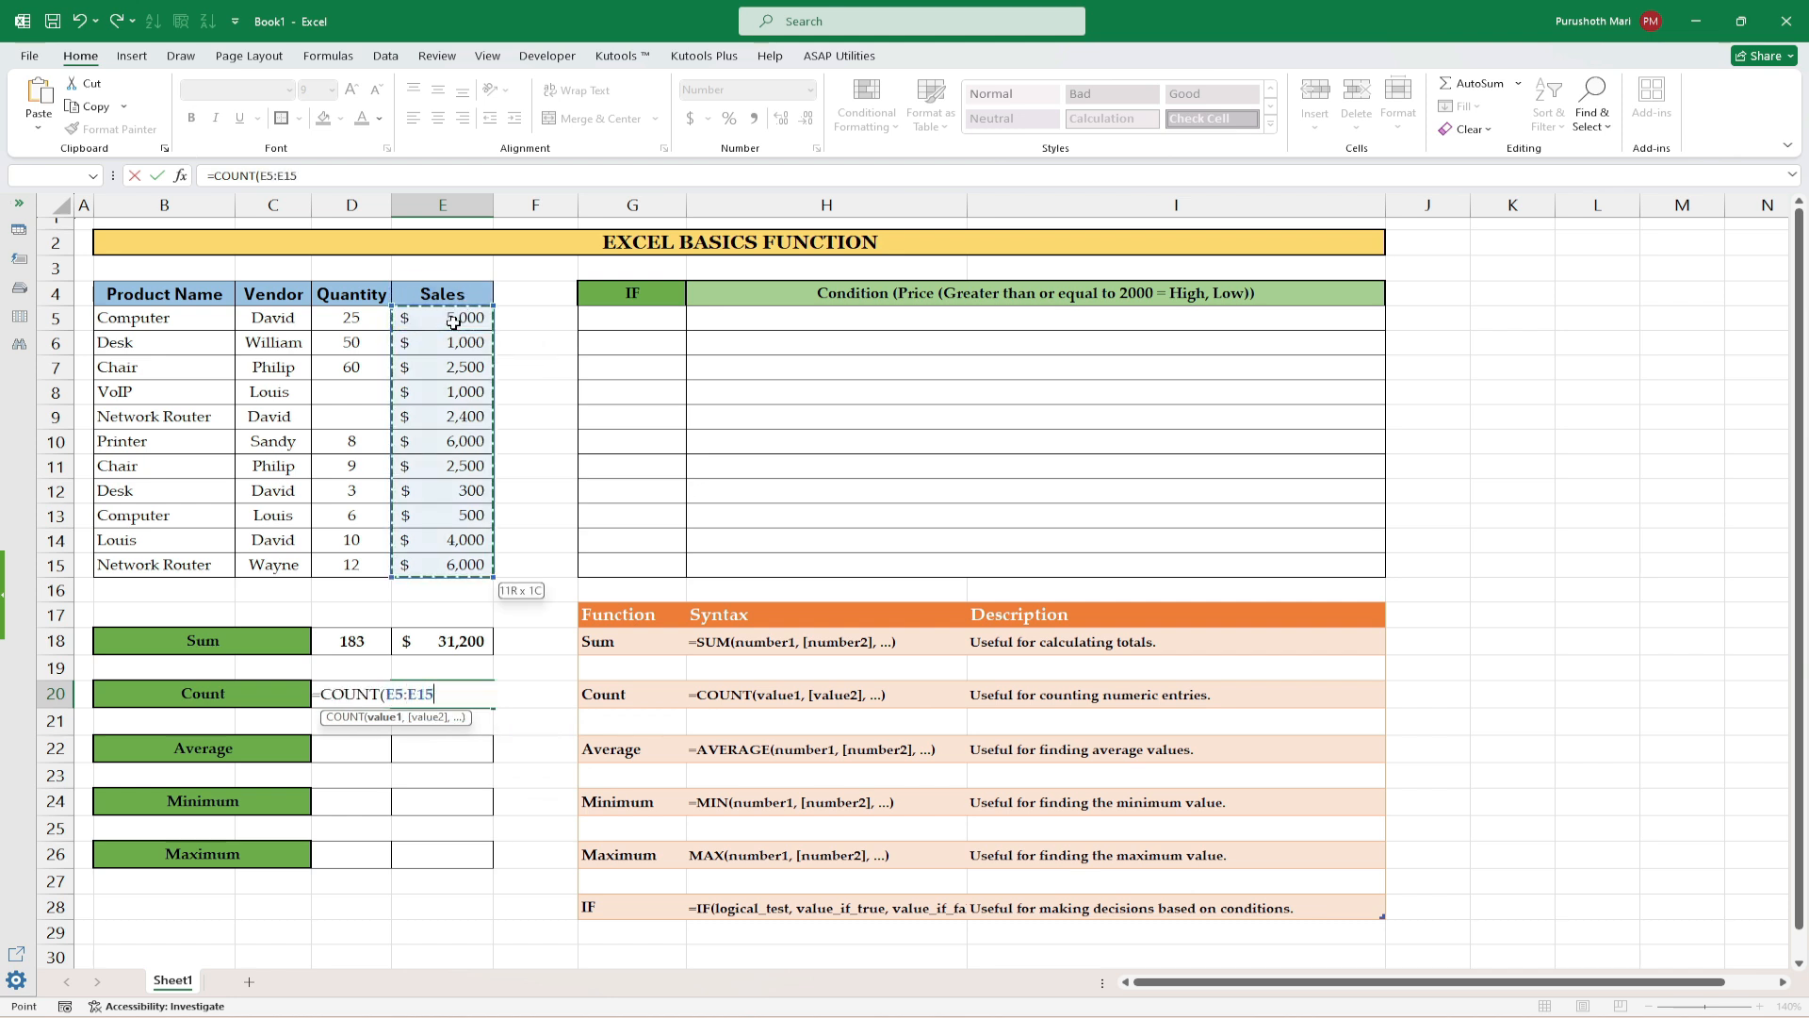
key("Return")
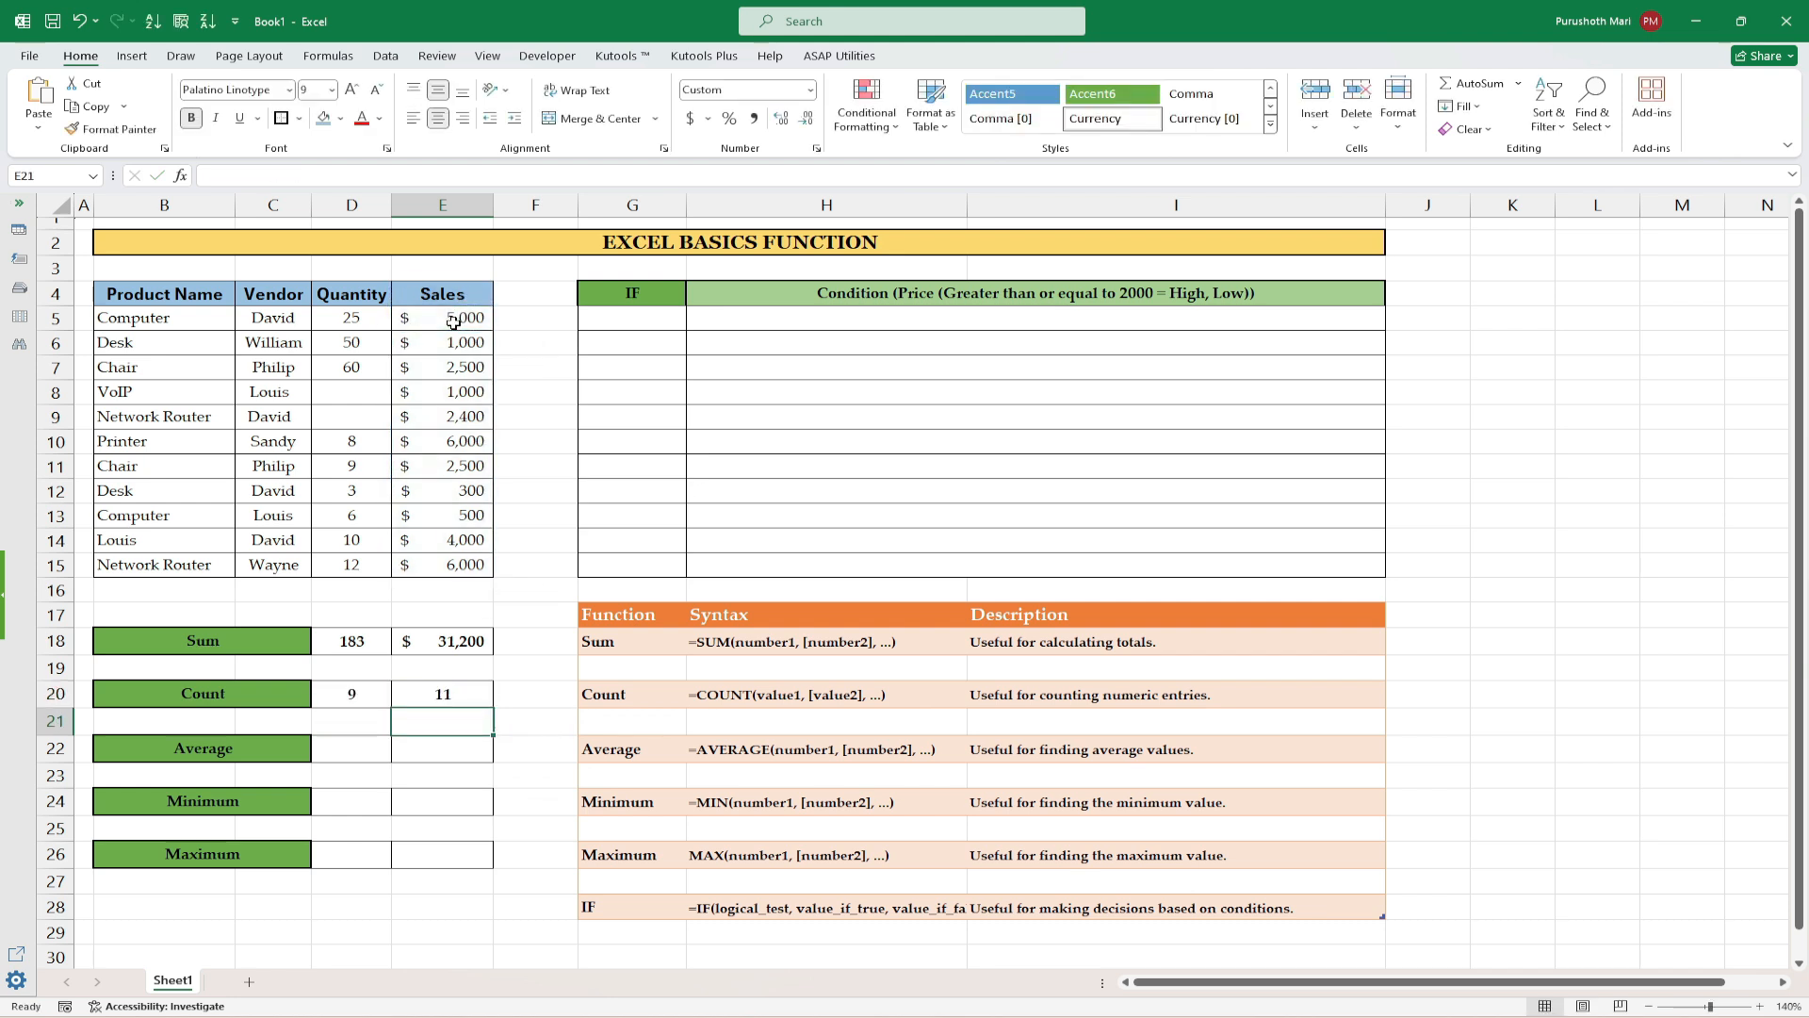
left_click(432, 494)
key("Delete")
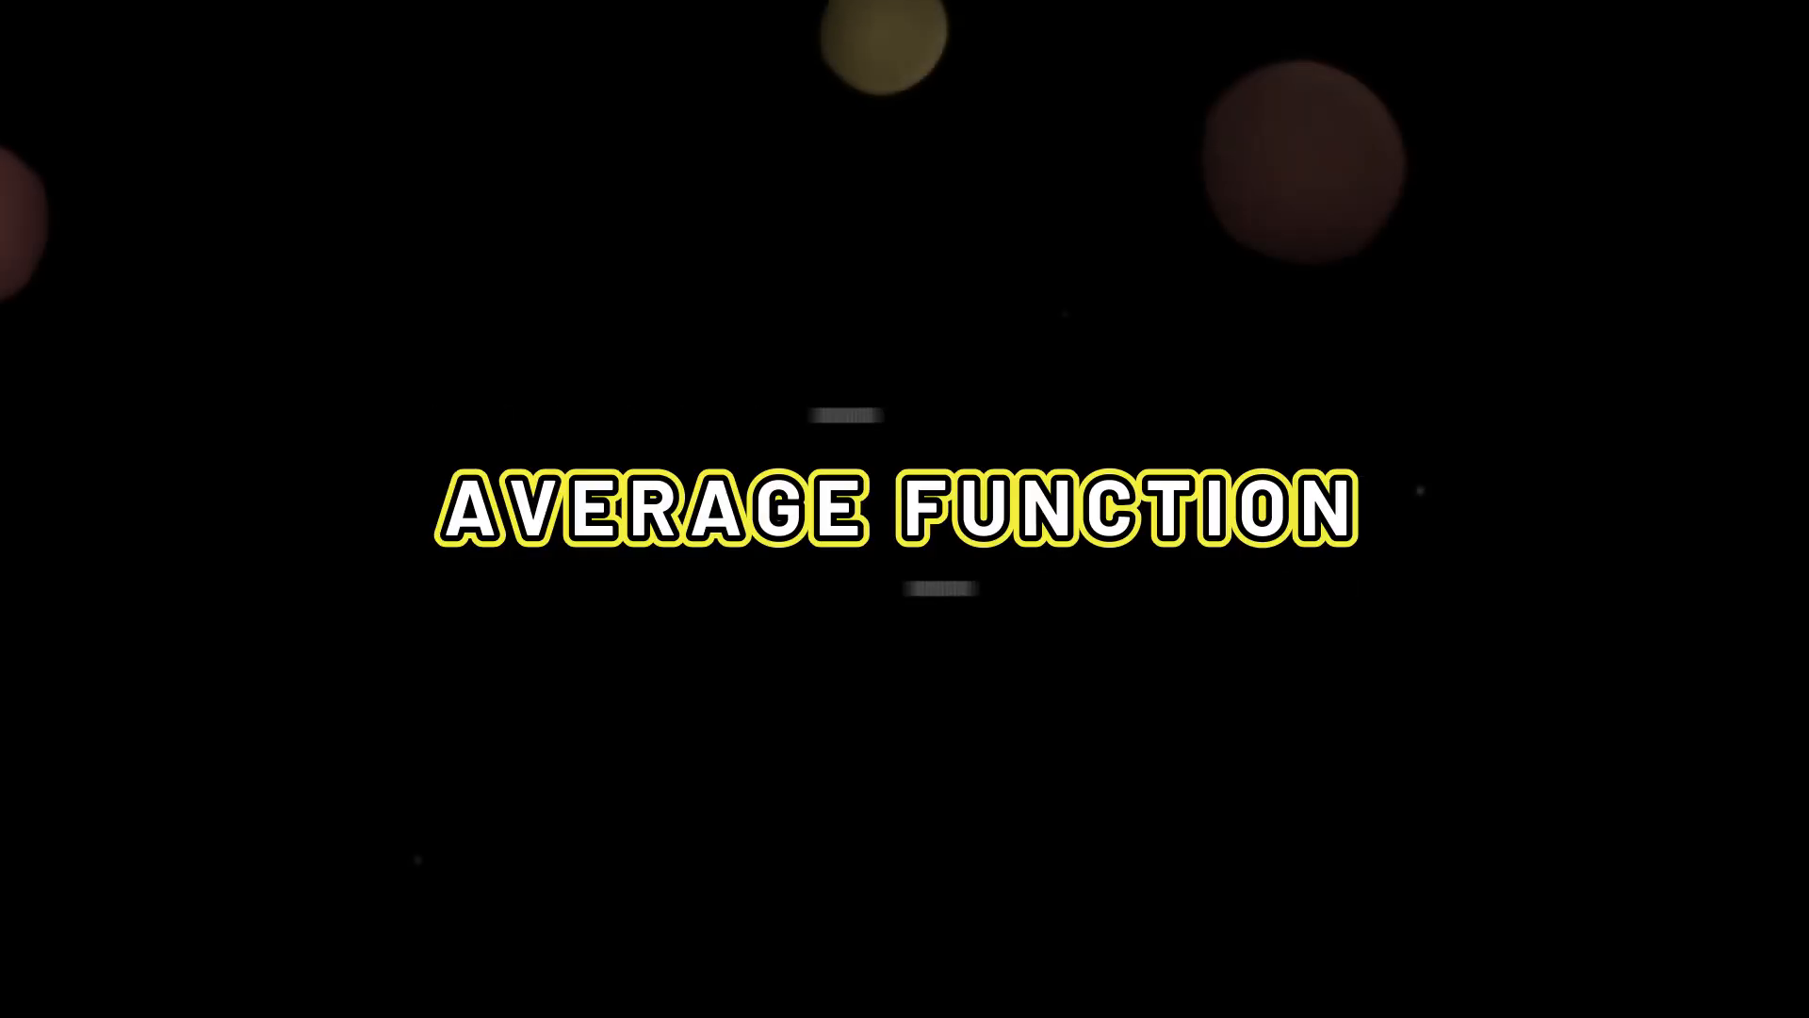
Step: Calculate the average of the Quantity values D5:D15 in D22 with the AVERAGE function
left_click(365, 744)
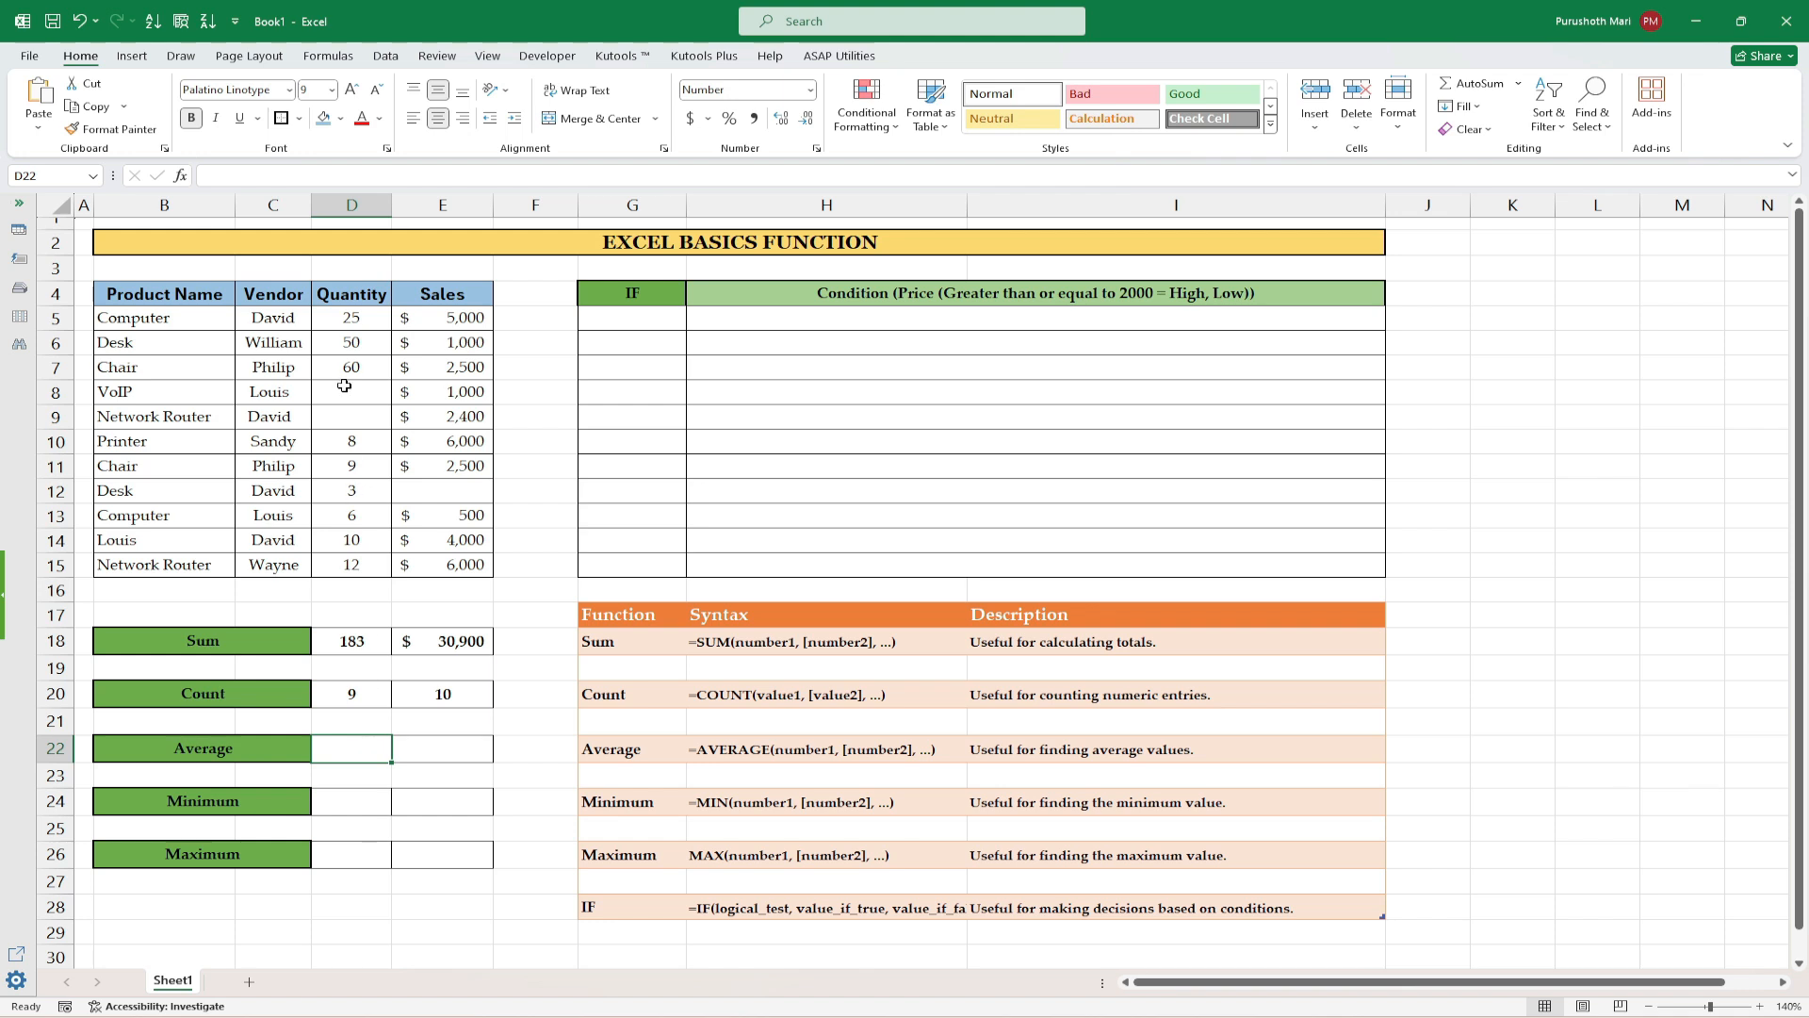
left_click_drag(351, 318, 347, 569)
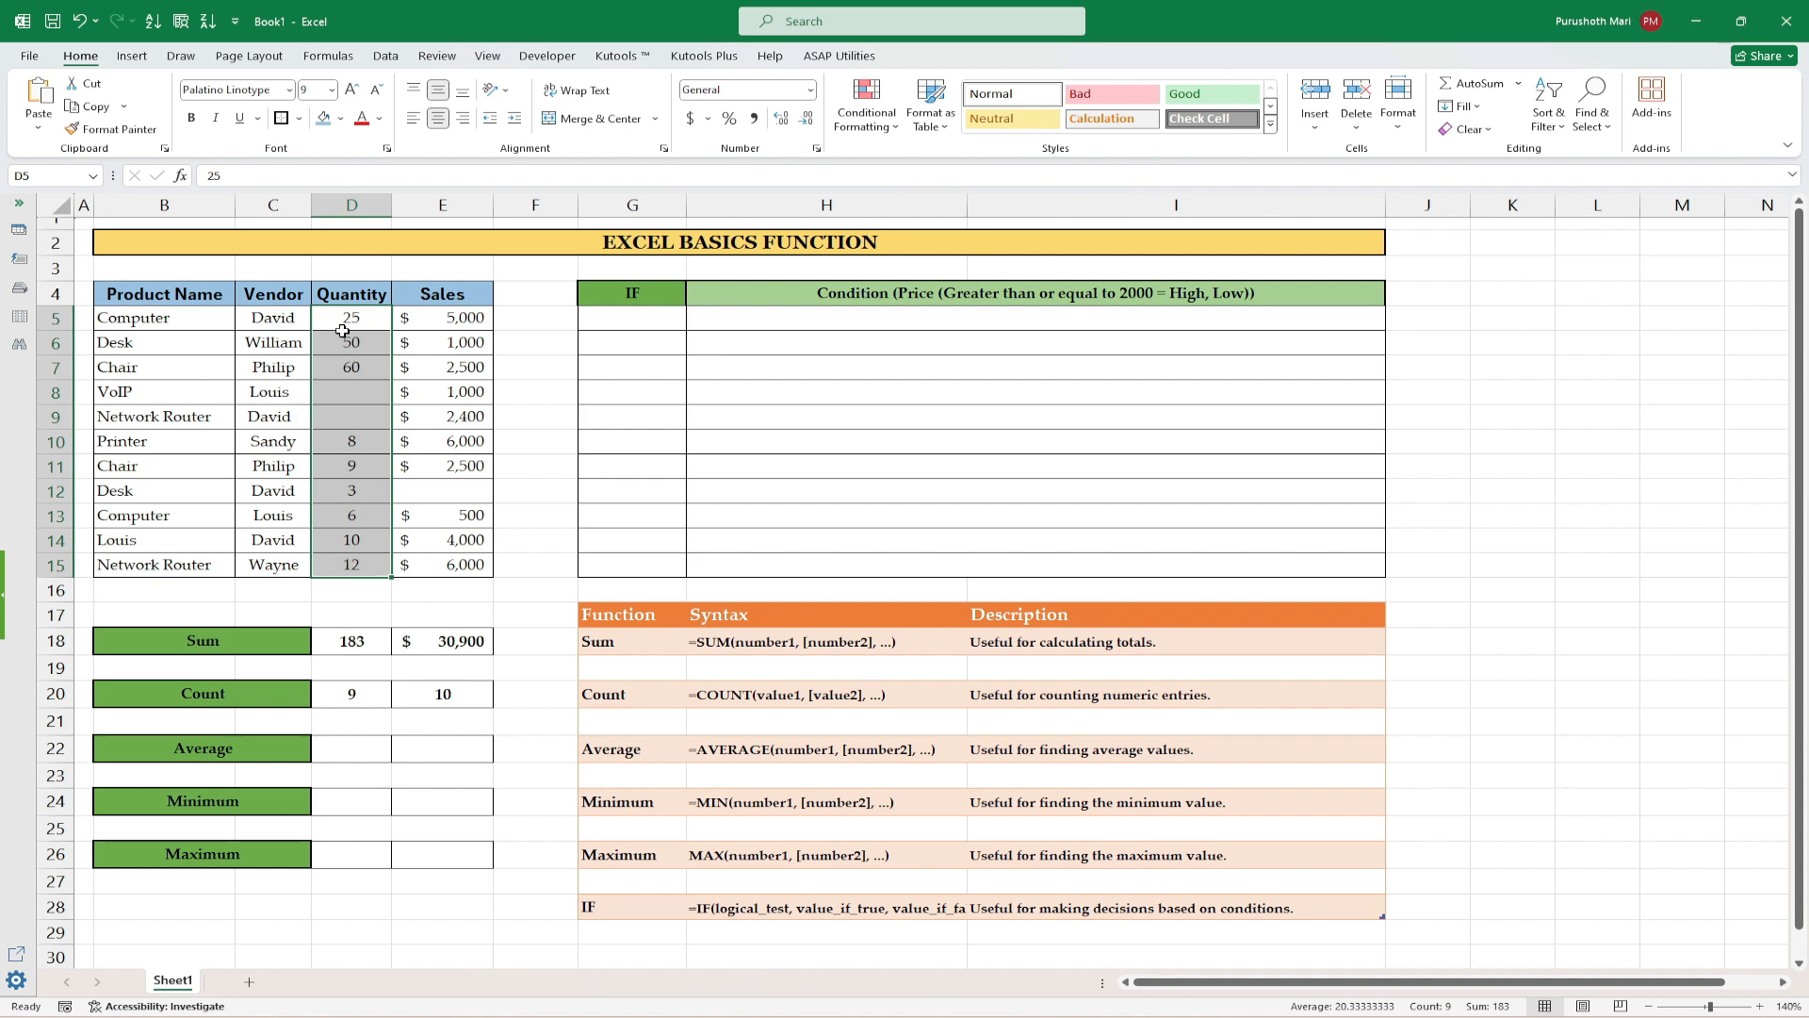
left_click(362, 749)
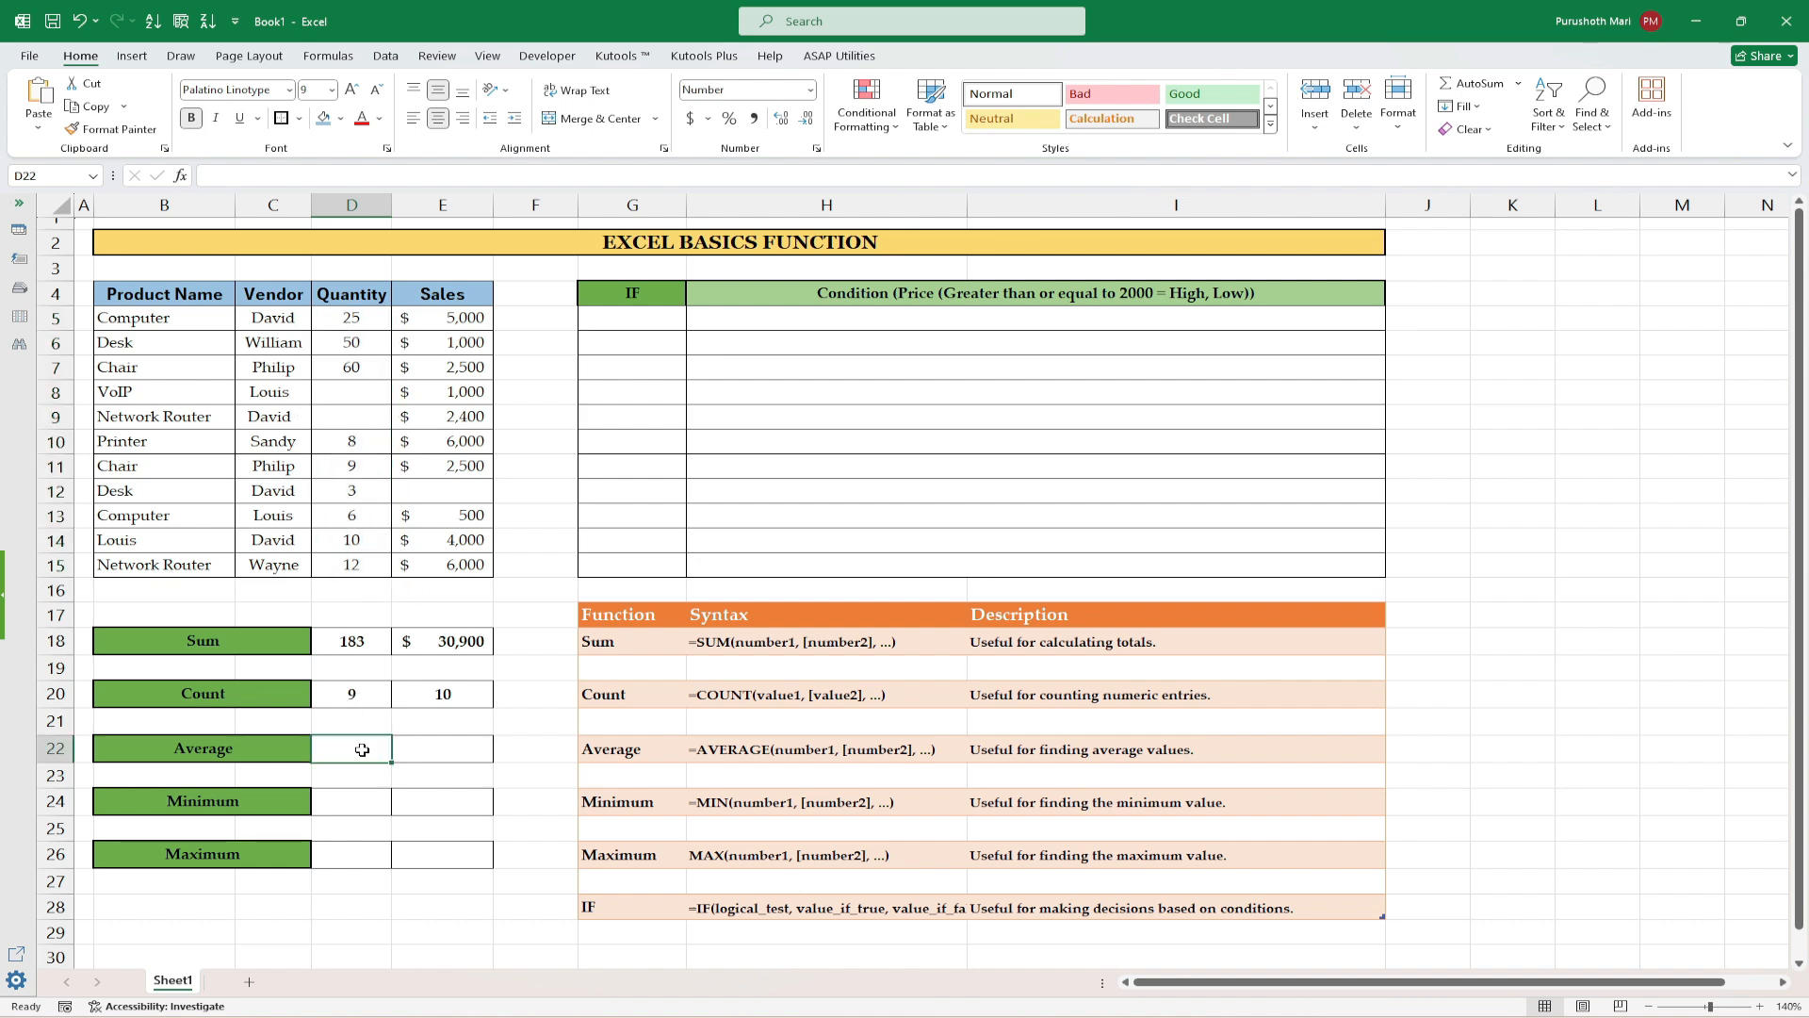
type("=AVERAGE(")
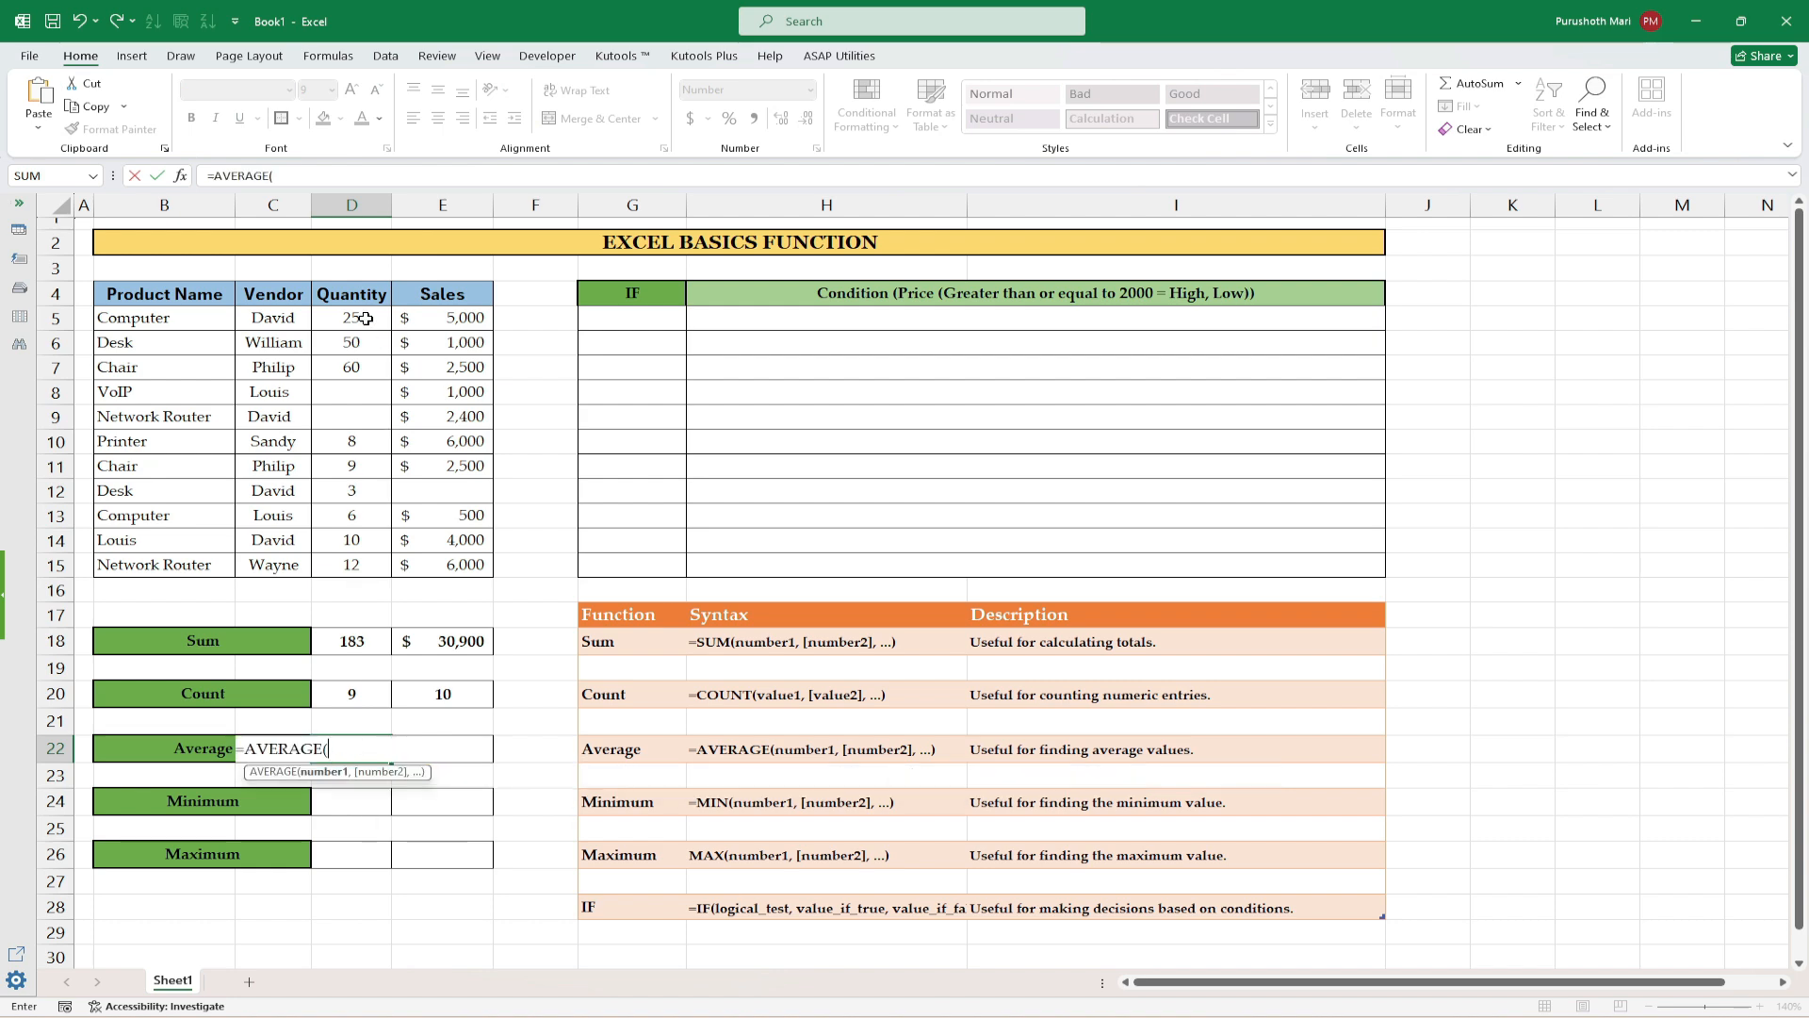
left_click_drag(362, 319, 381, 577)
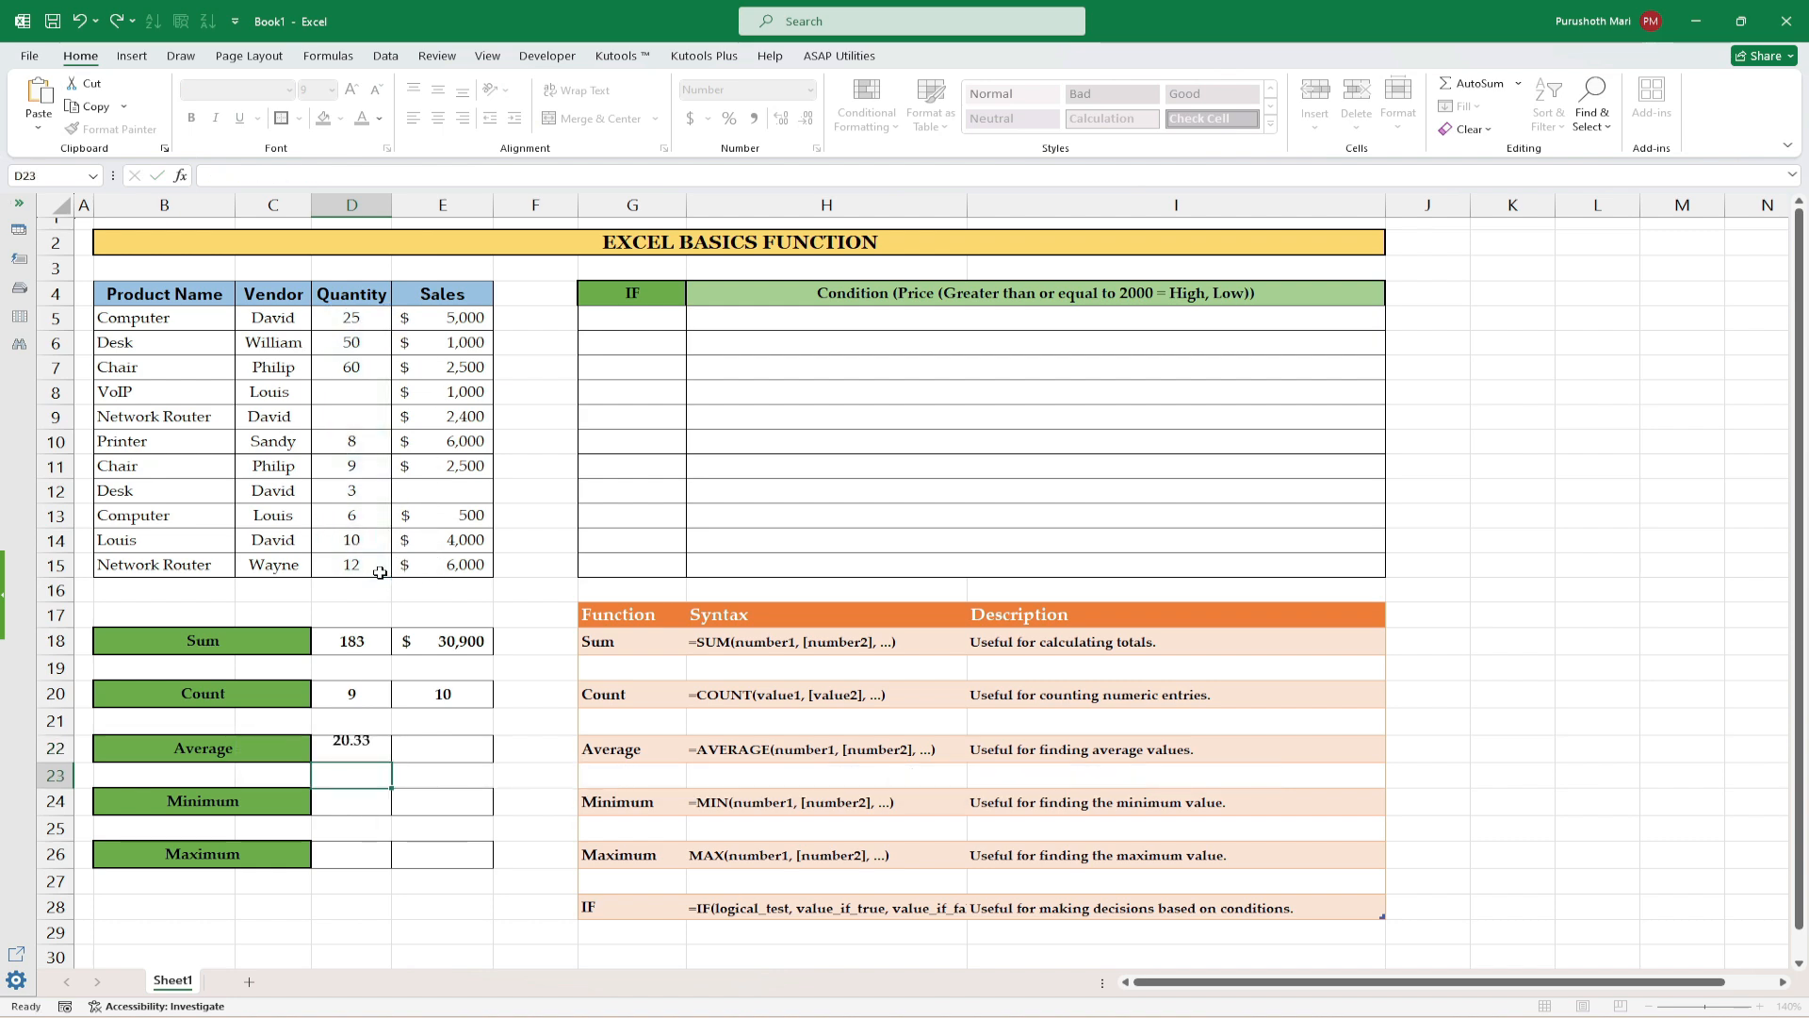
key("Return")
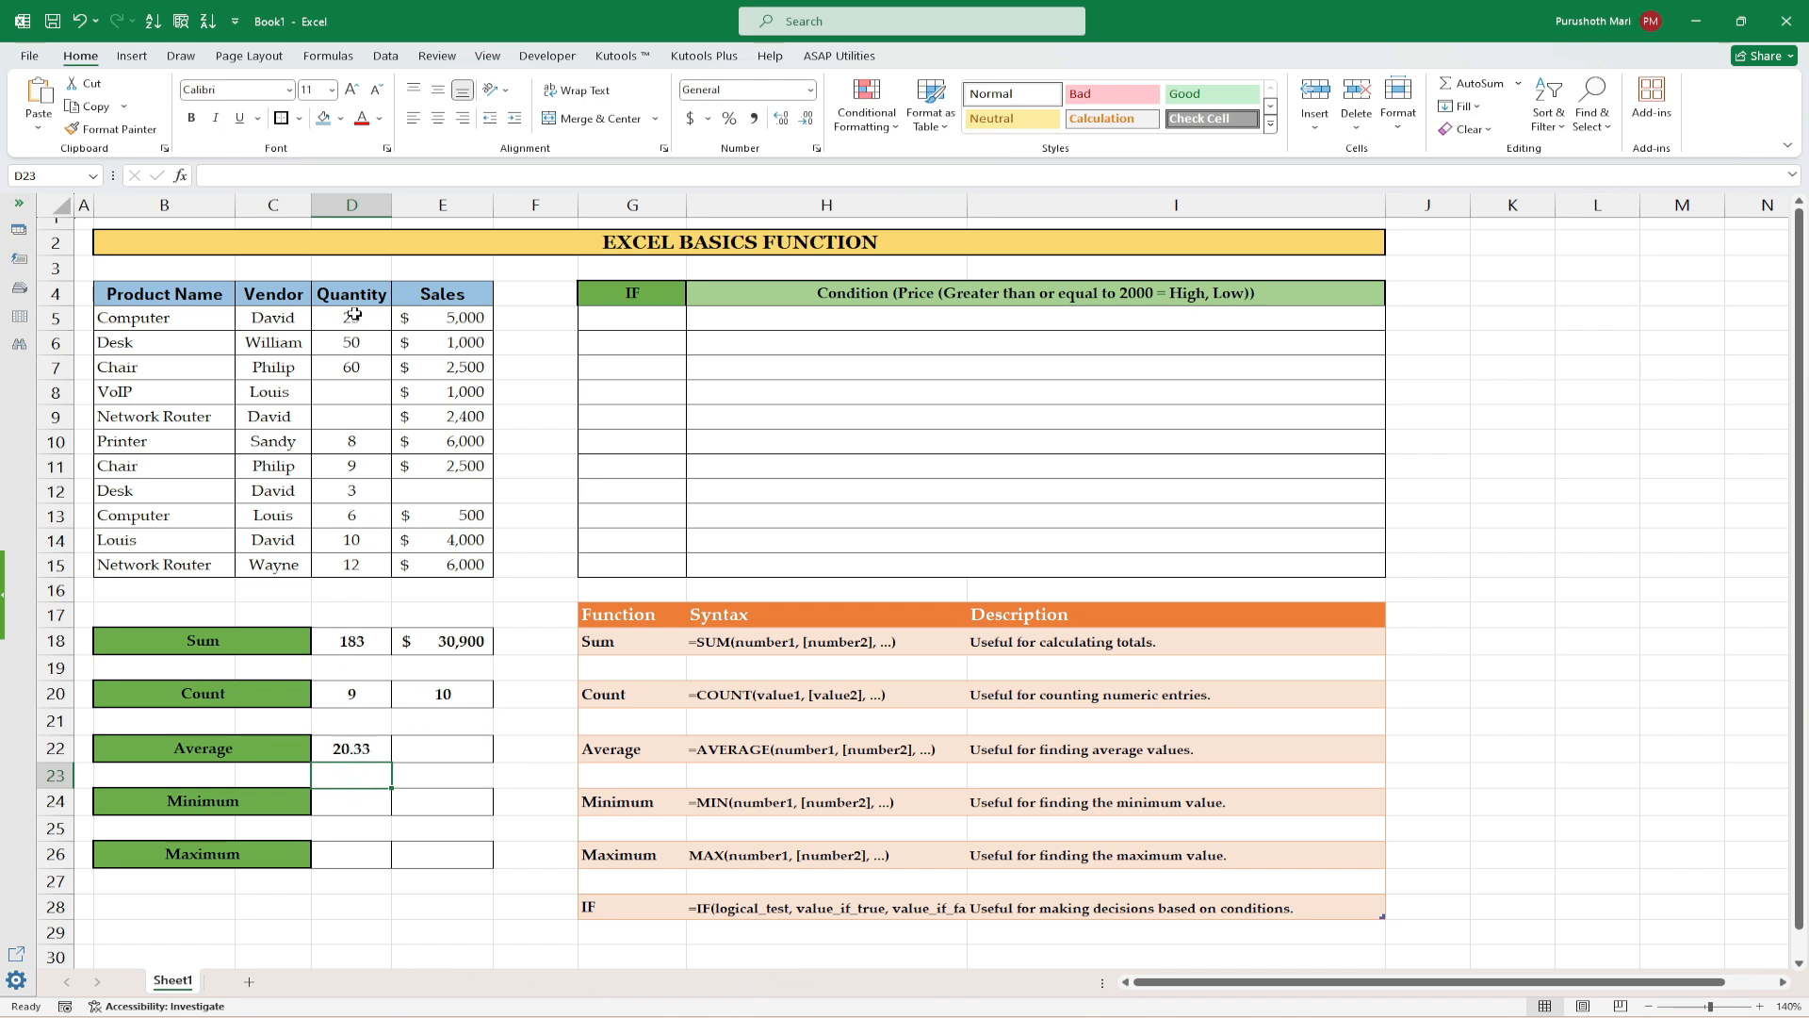
Step: Cross-check the Quantity average by entering =183/9, the sum divided by the count, in K9
left_click_drag(354, 315, 351, 570)
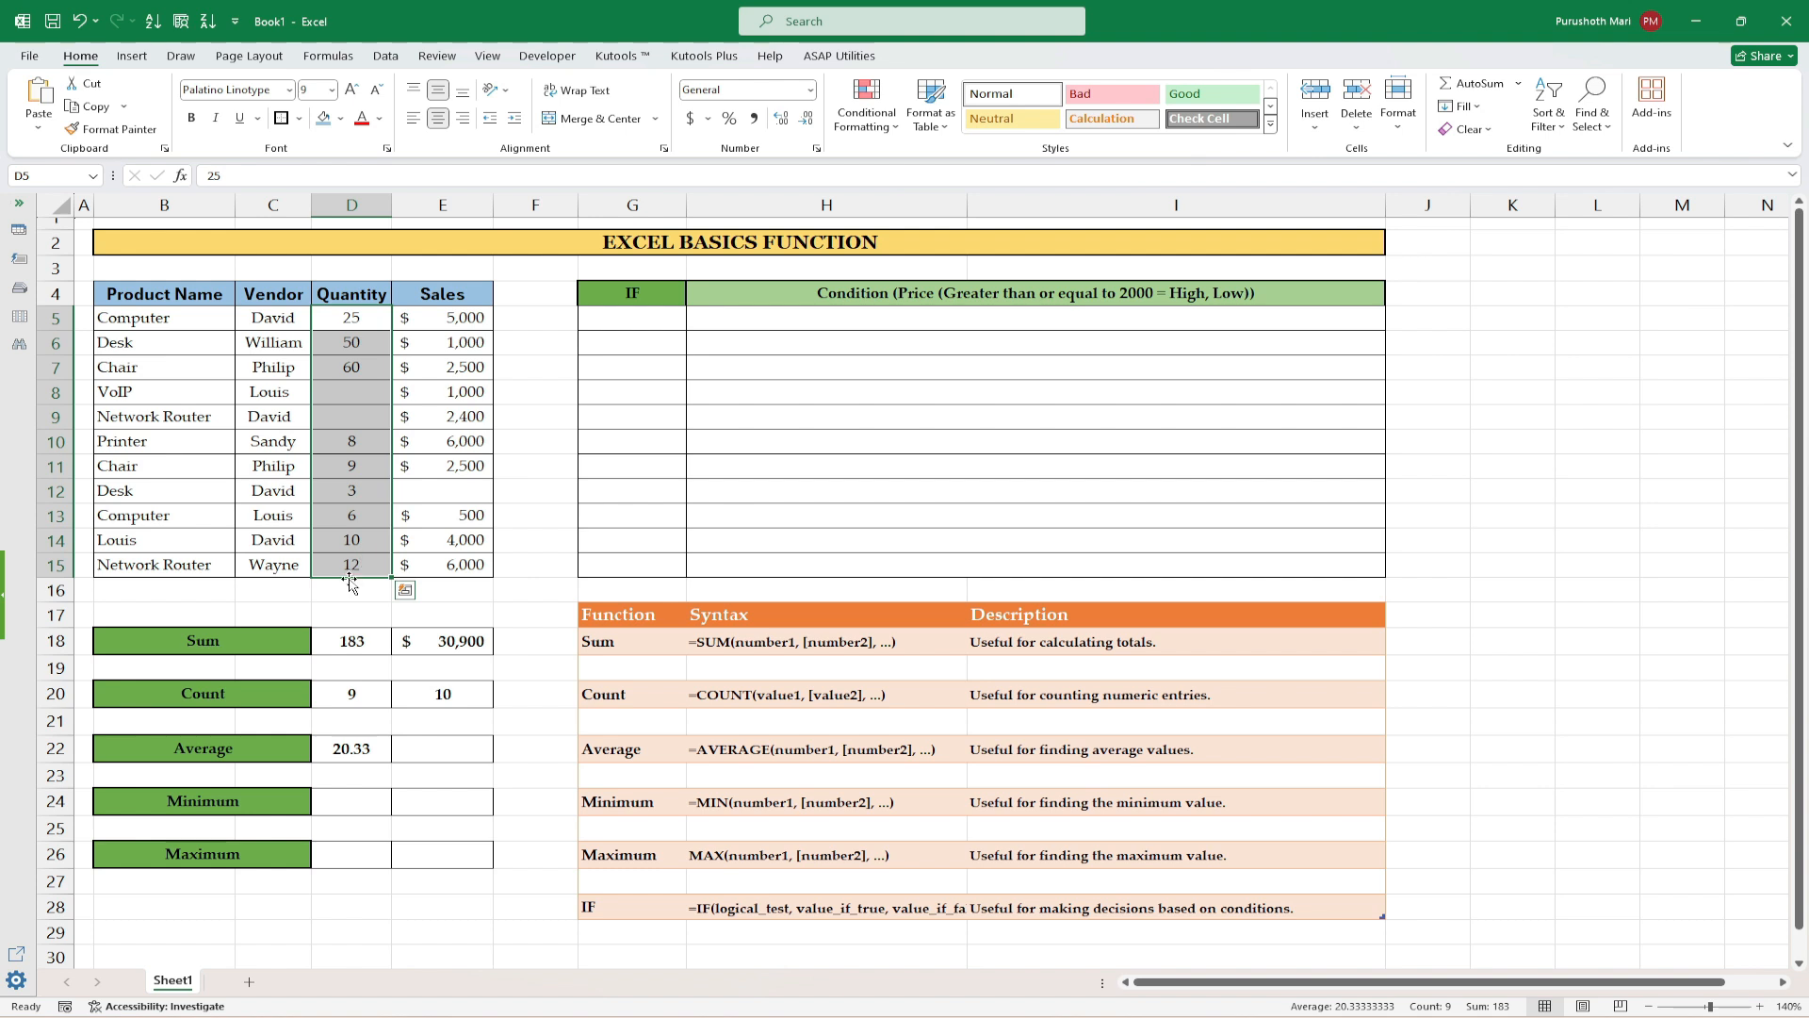
left_click(355, 641)
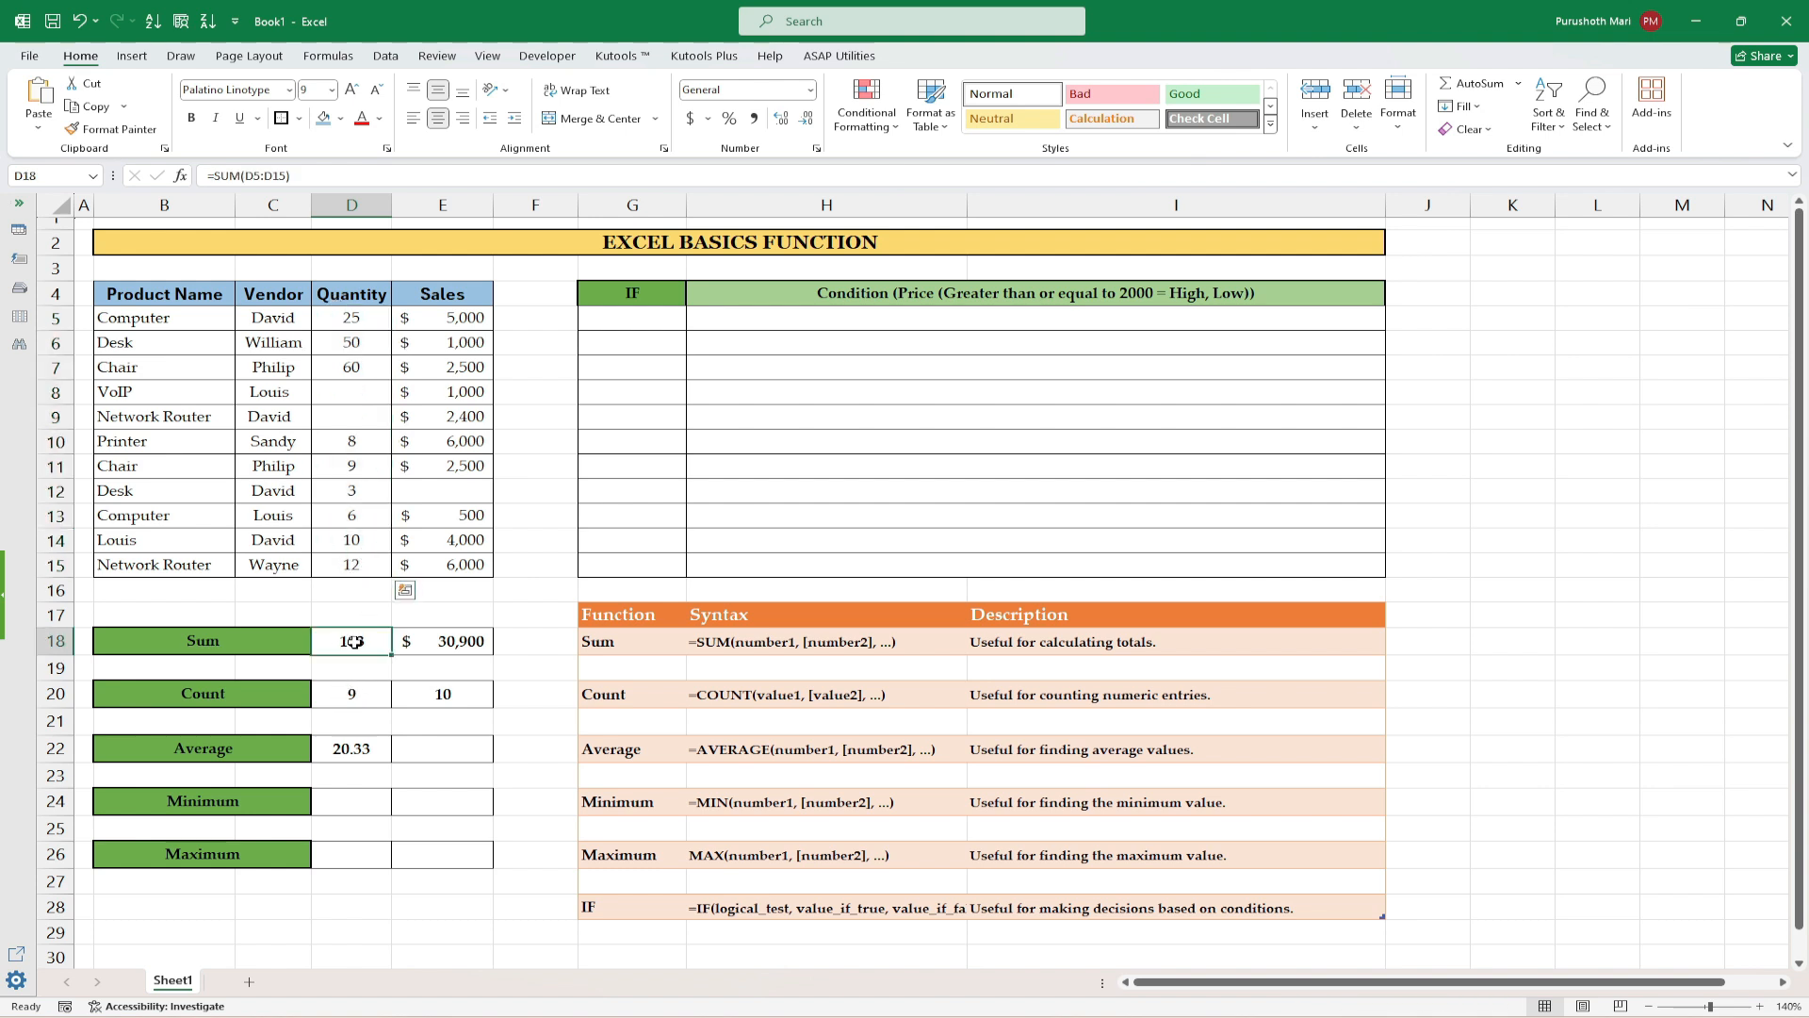
left_click(1524, 416)
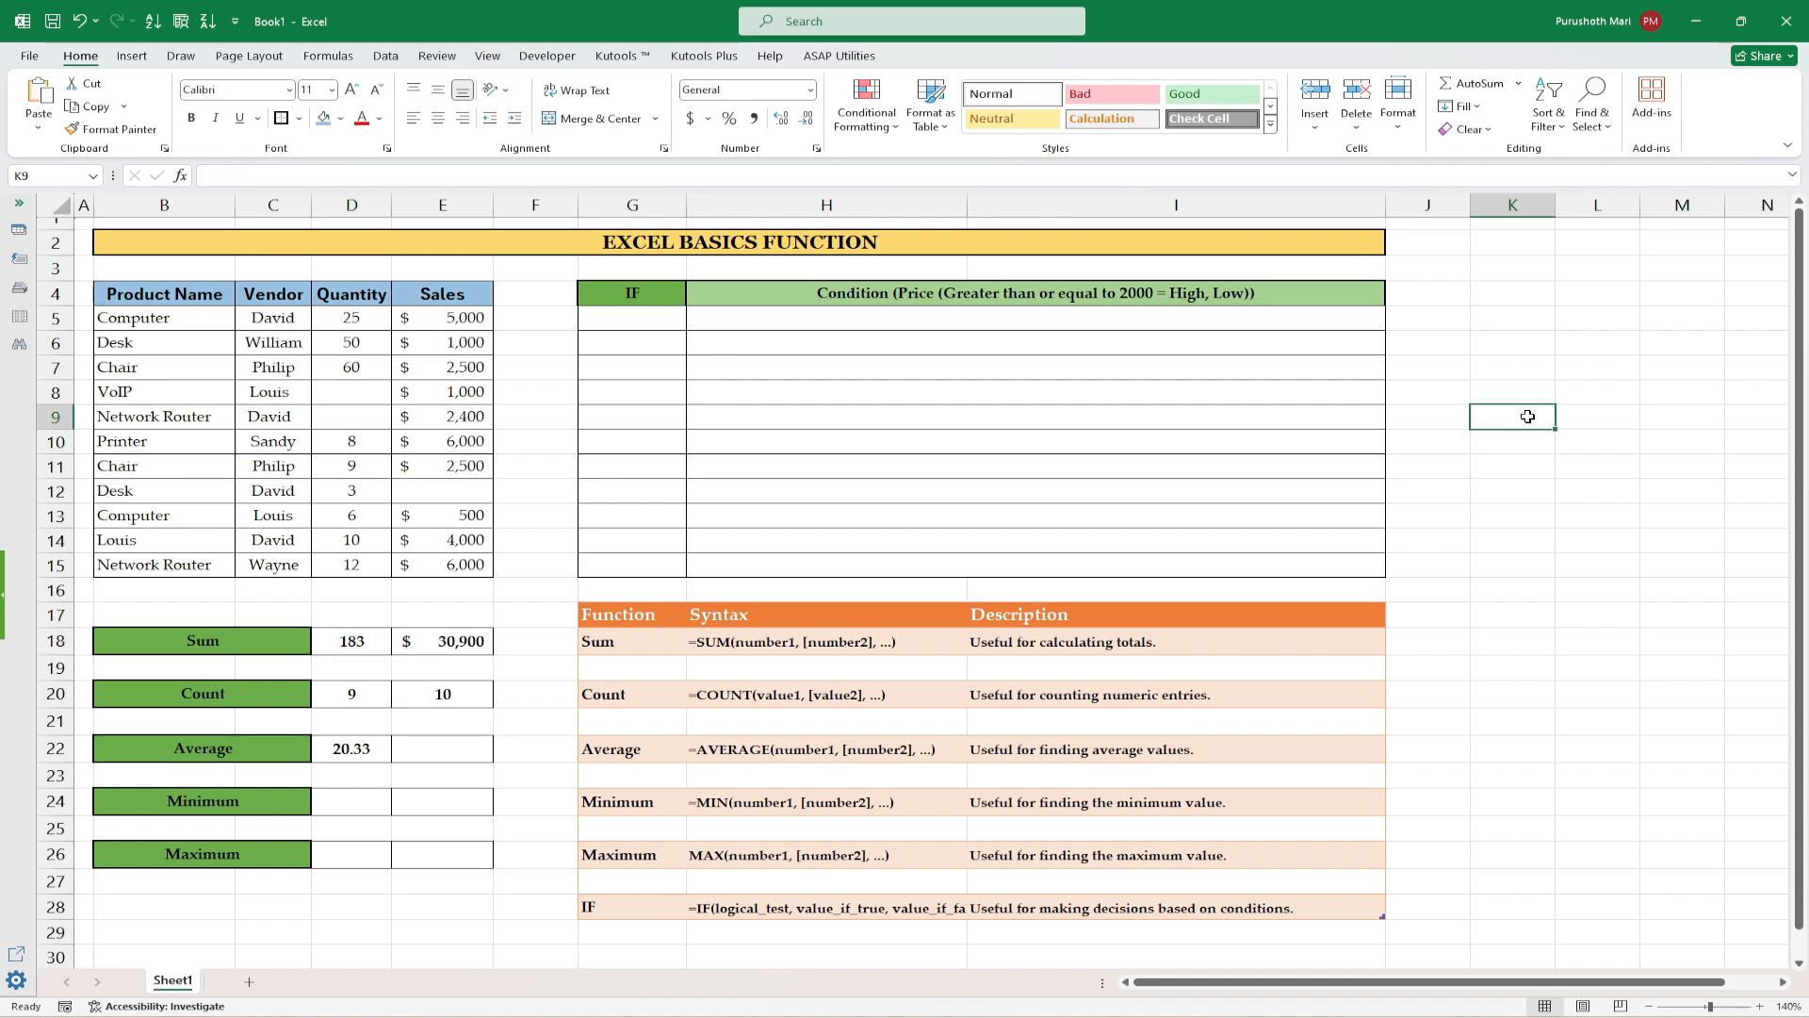
type("=183/9")
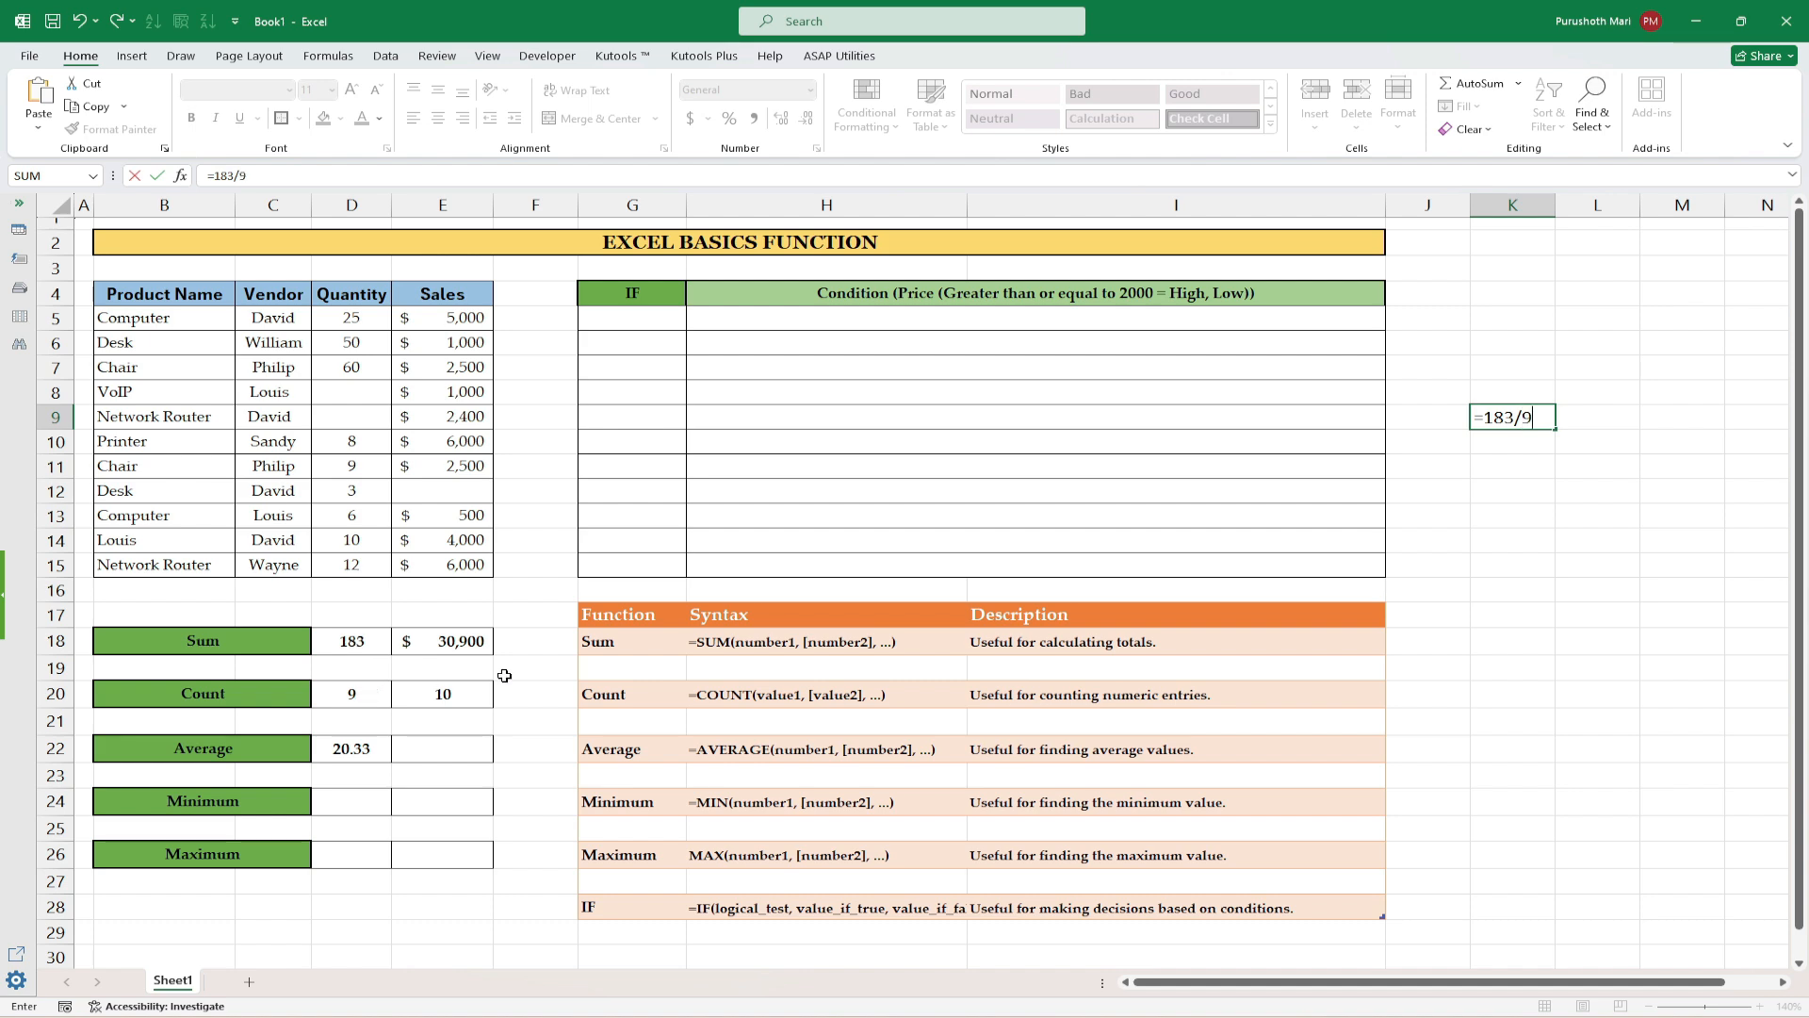
key("Return")
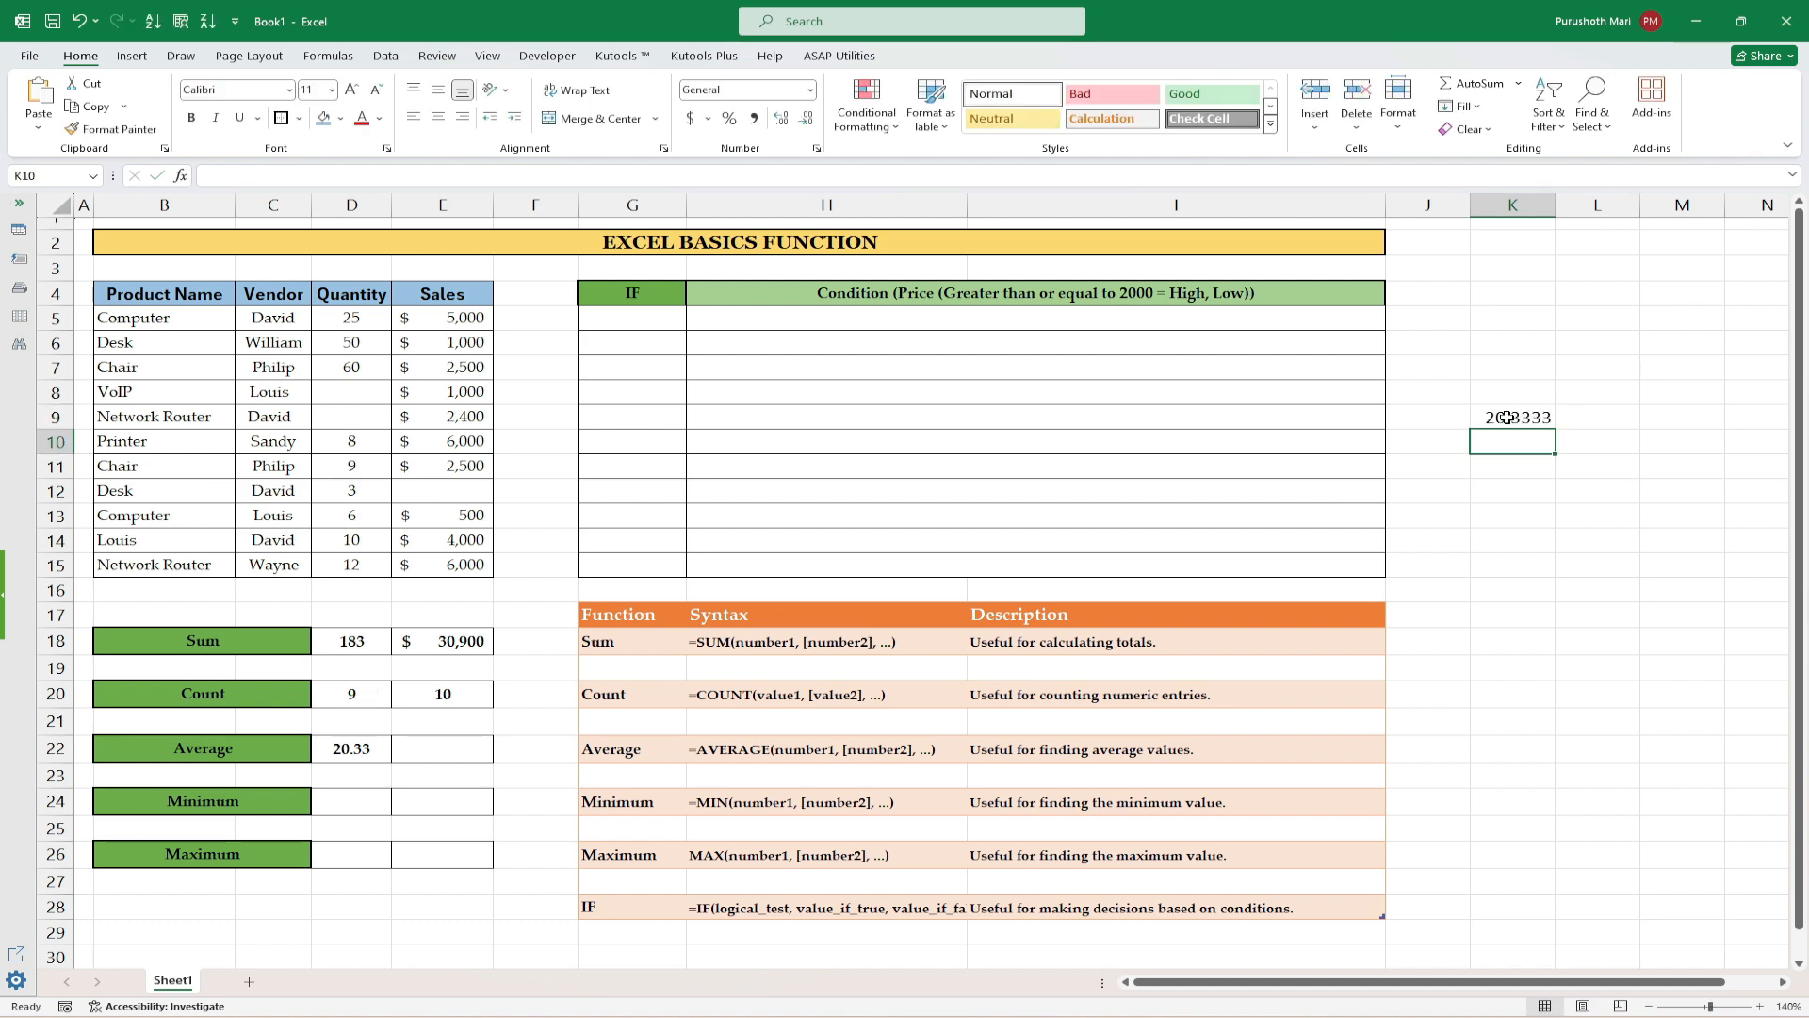
Step: Work out the Sales average manually by entering =30900/10, the sum divided by the count, in K11
left_click(432, 736)
left_click_drag(457, 647, 454, 696)
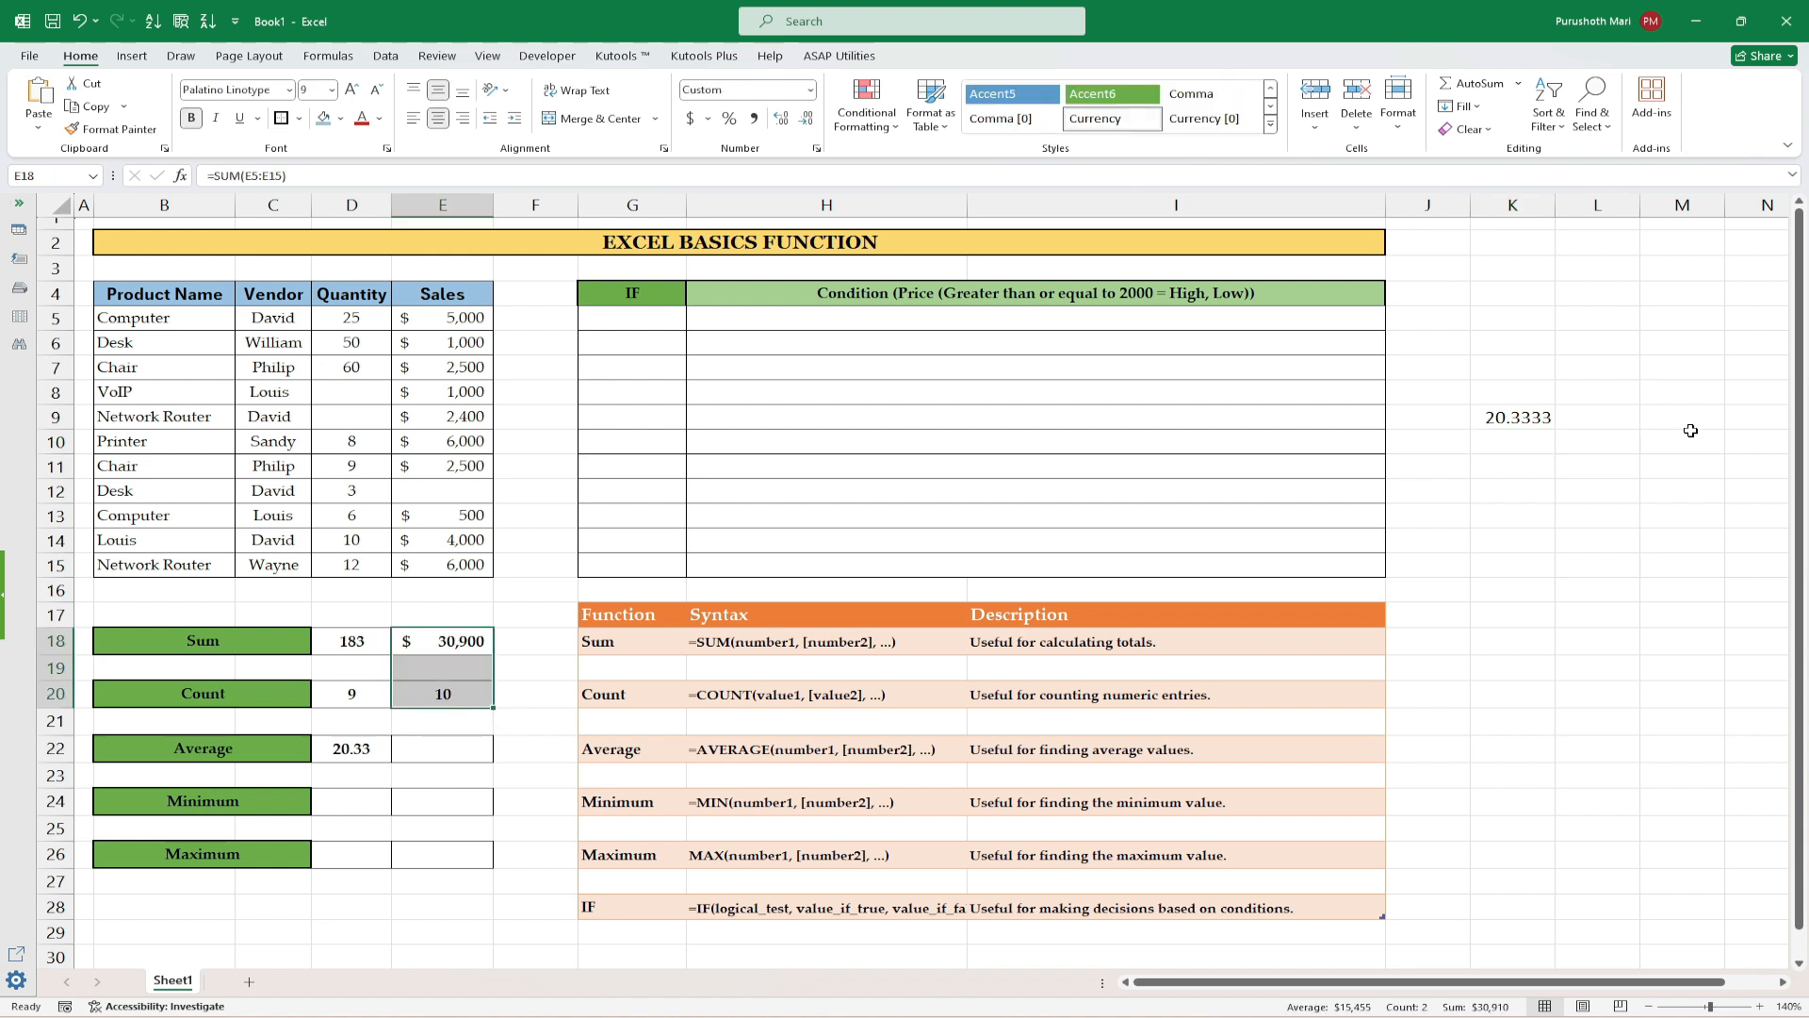
left_click(1510, 476)
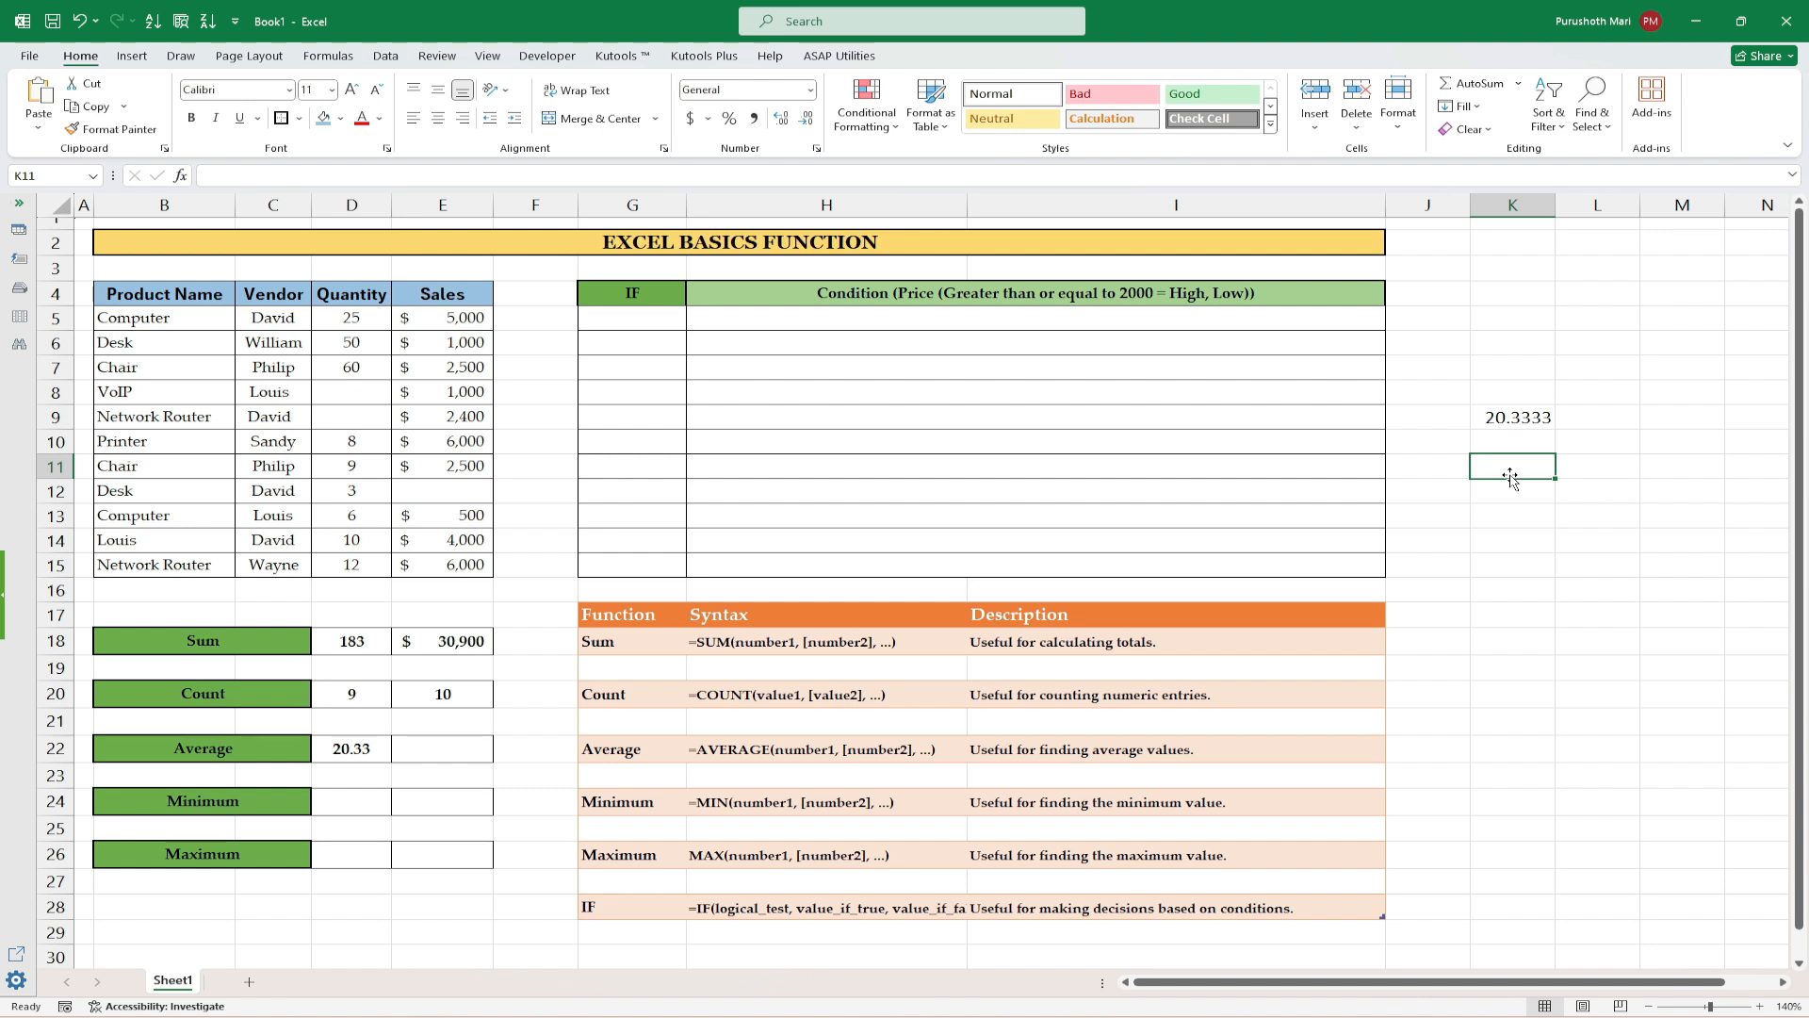
type("=30900/10")
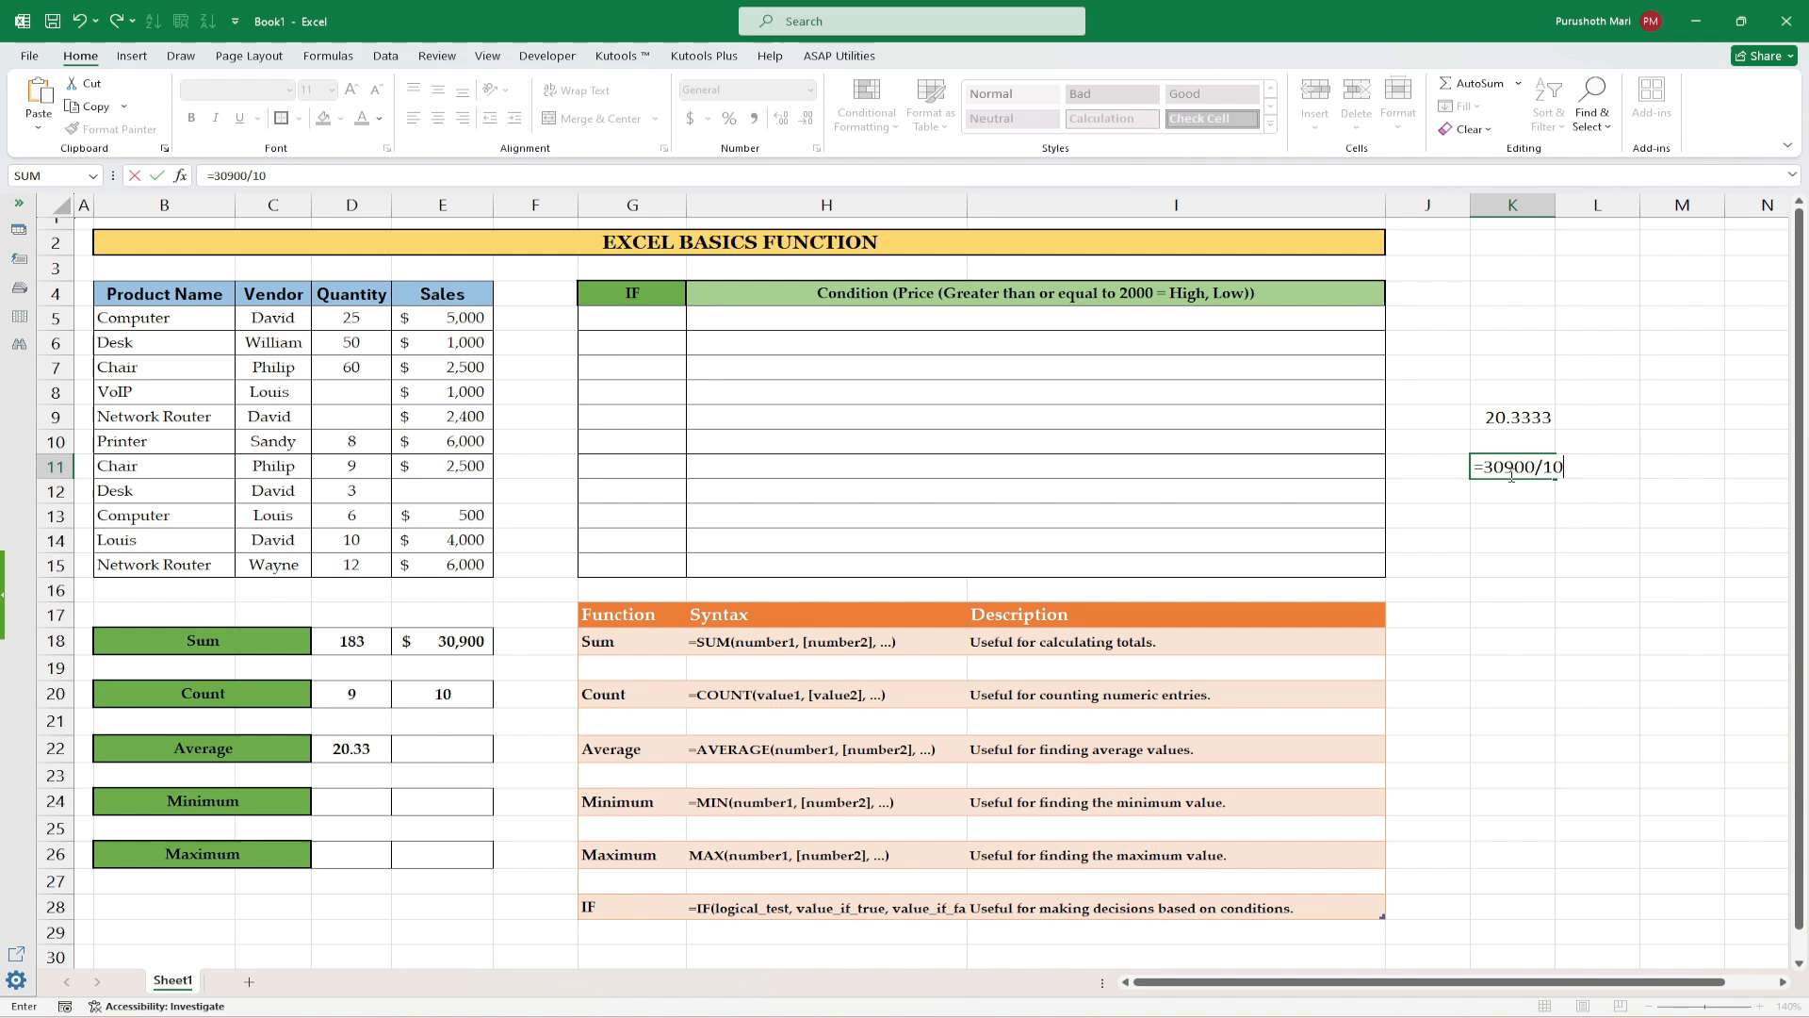
key("Return")
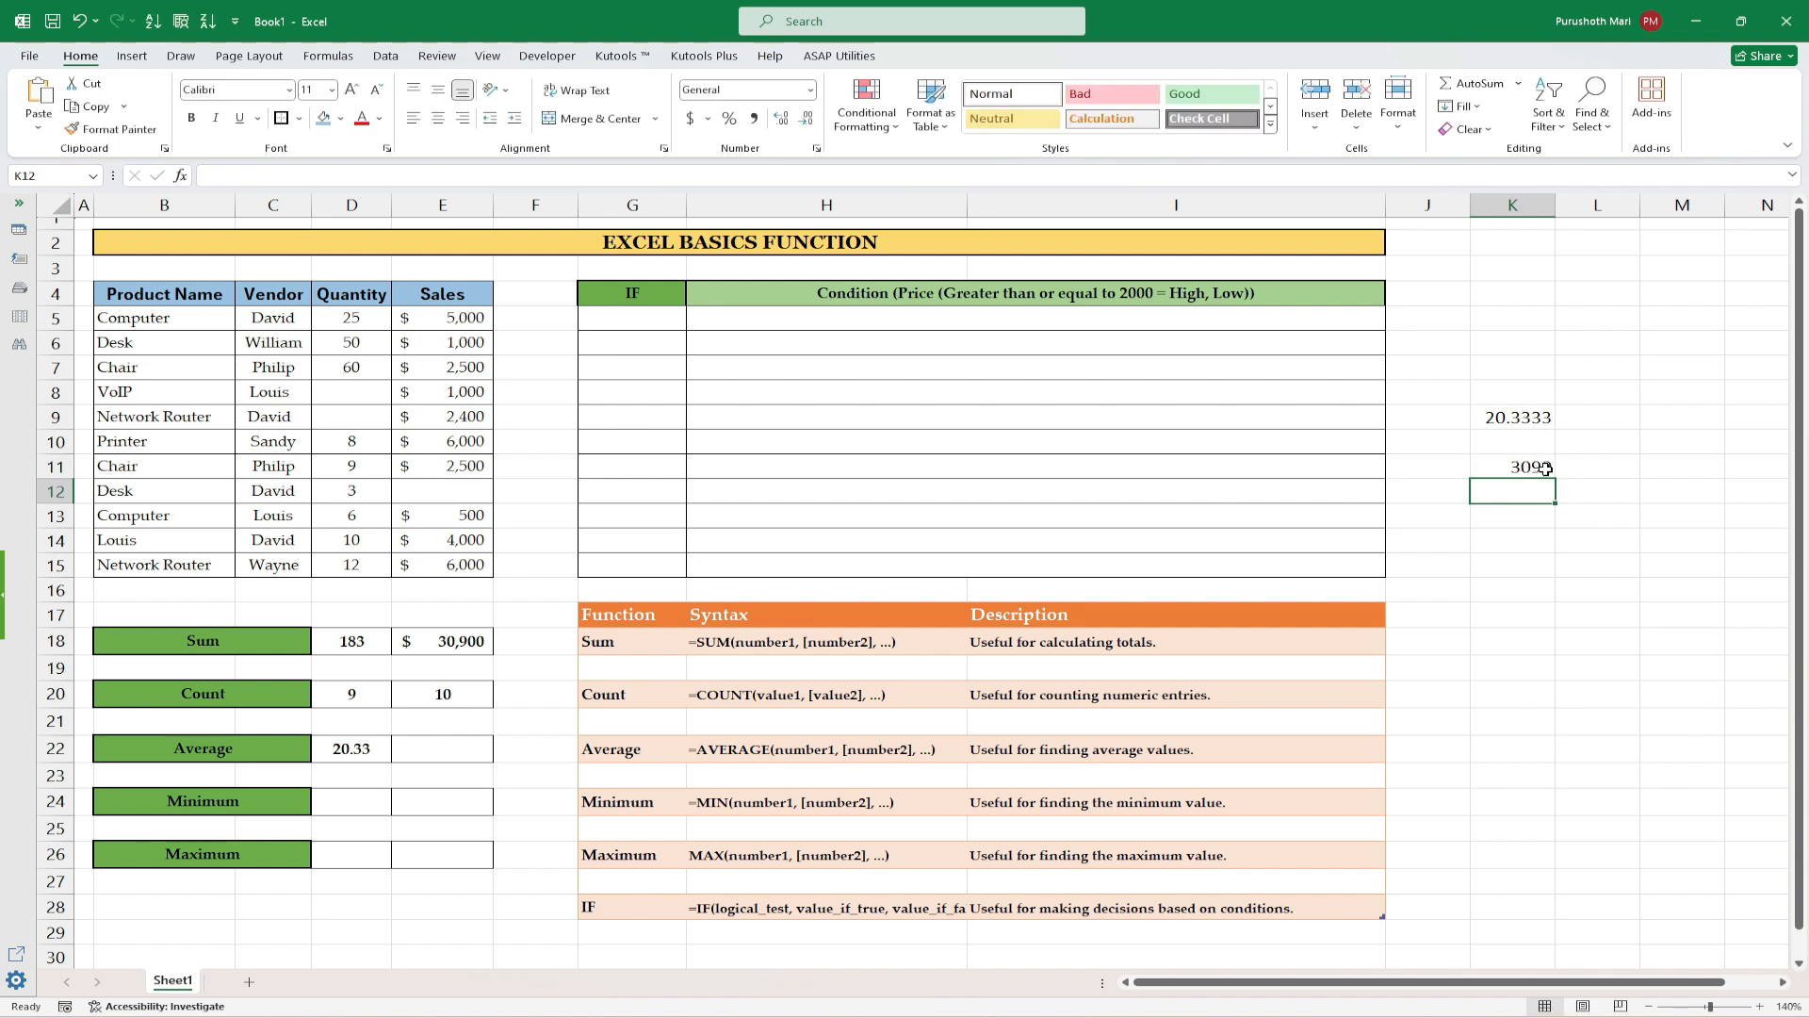
Step: Calculate the average of the Sales values E5:E15 in E22 with the AVERAGE function
left_click(438, 745)
type("=av")
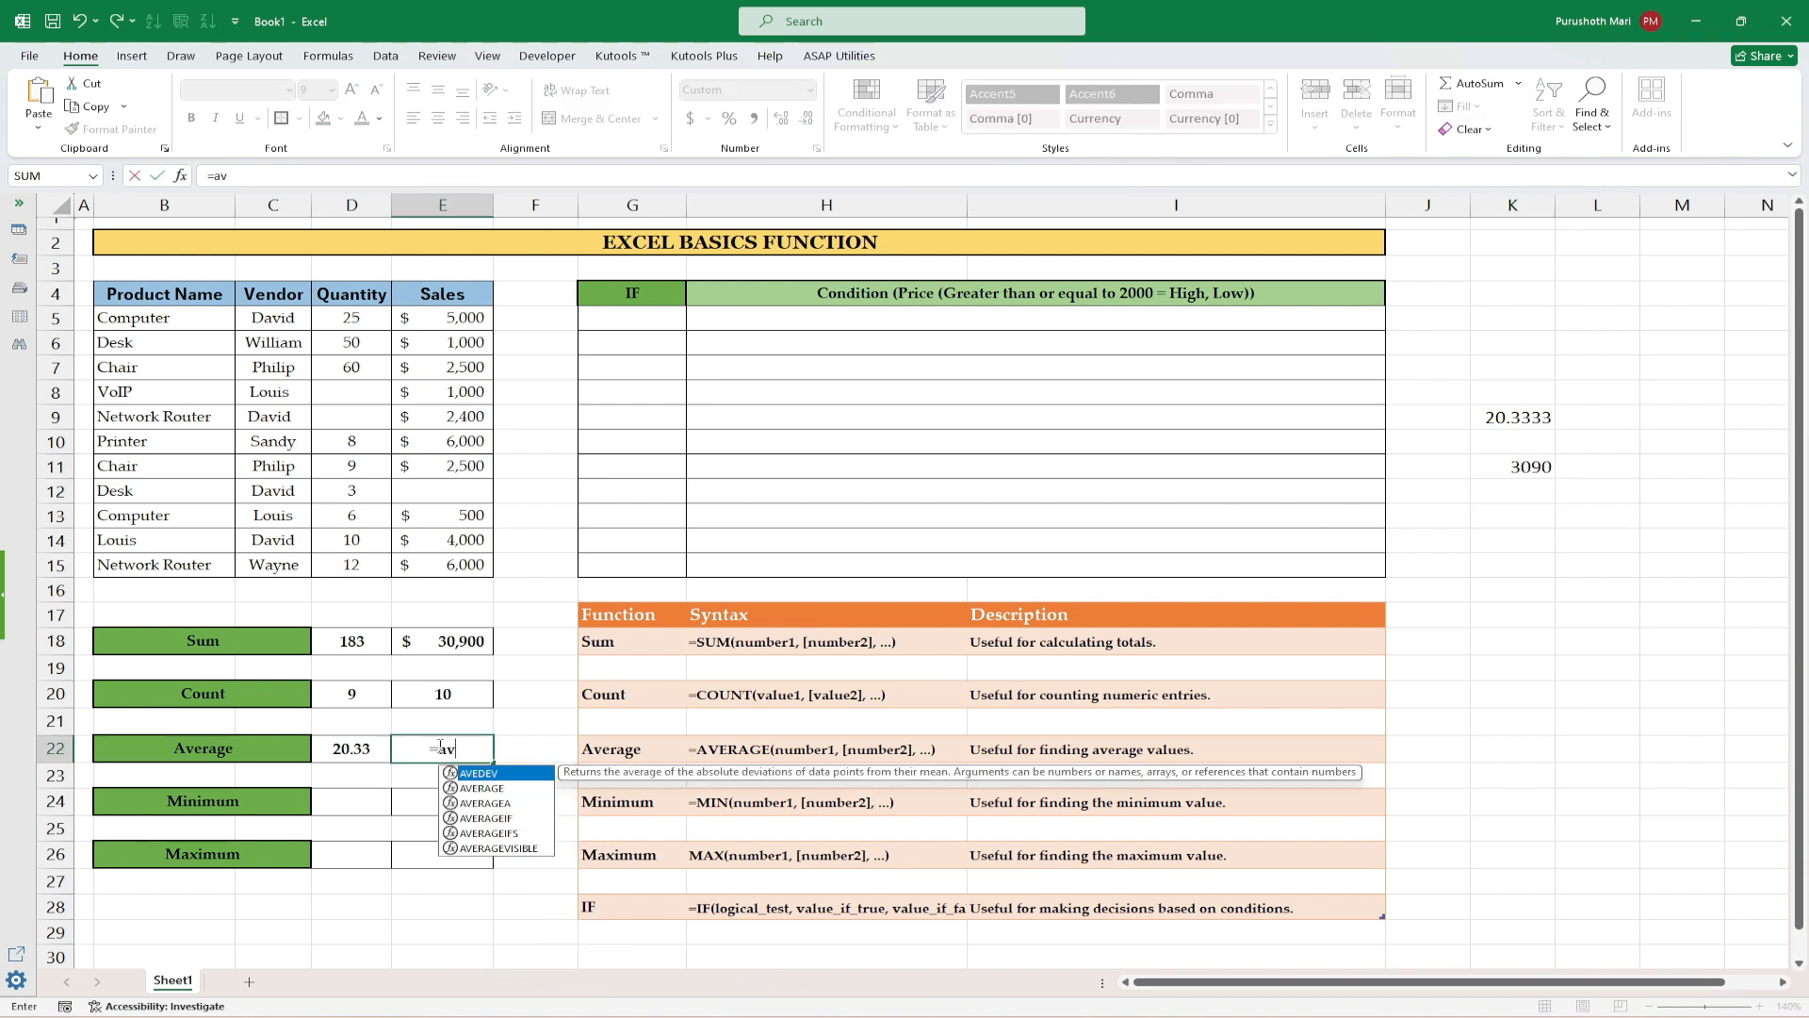
key("Down")
key("Tab")
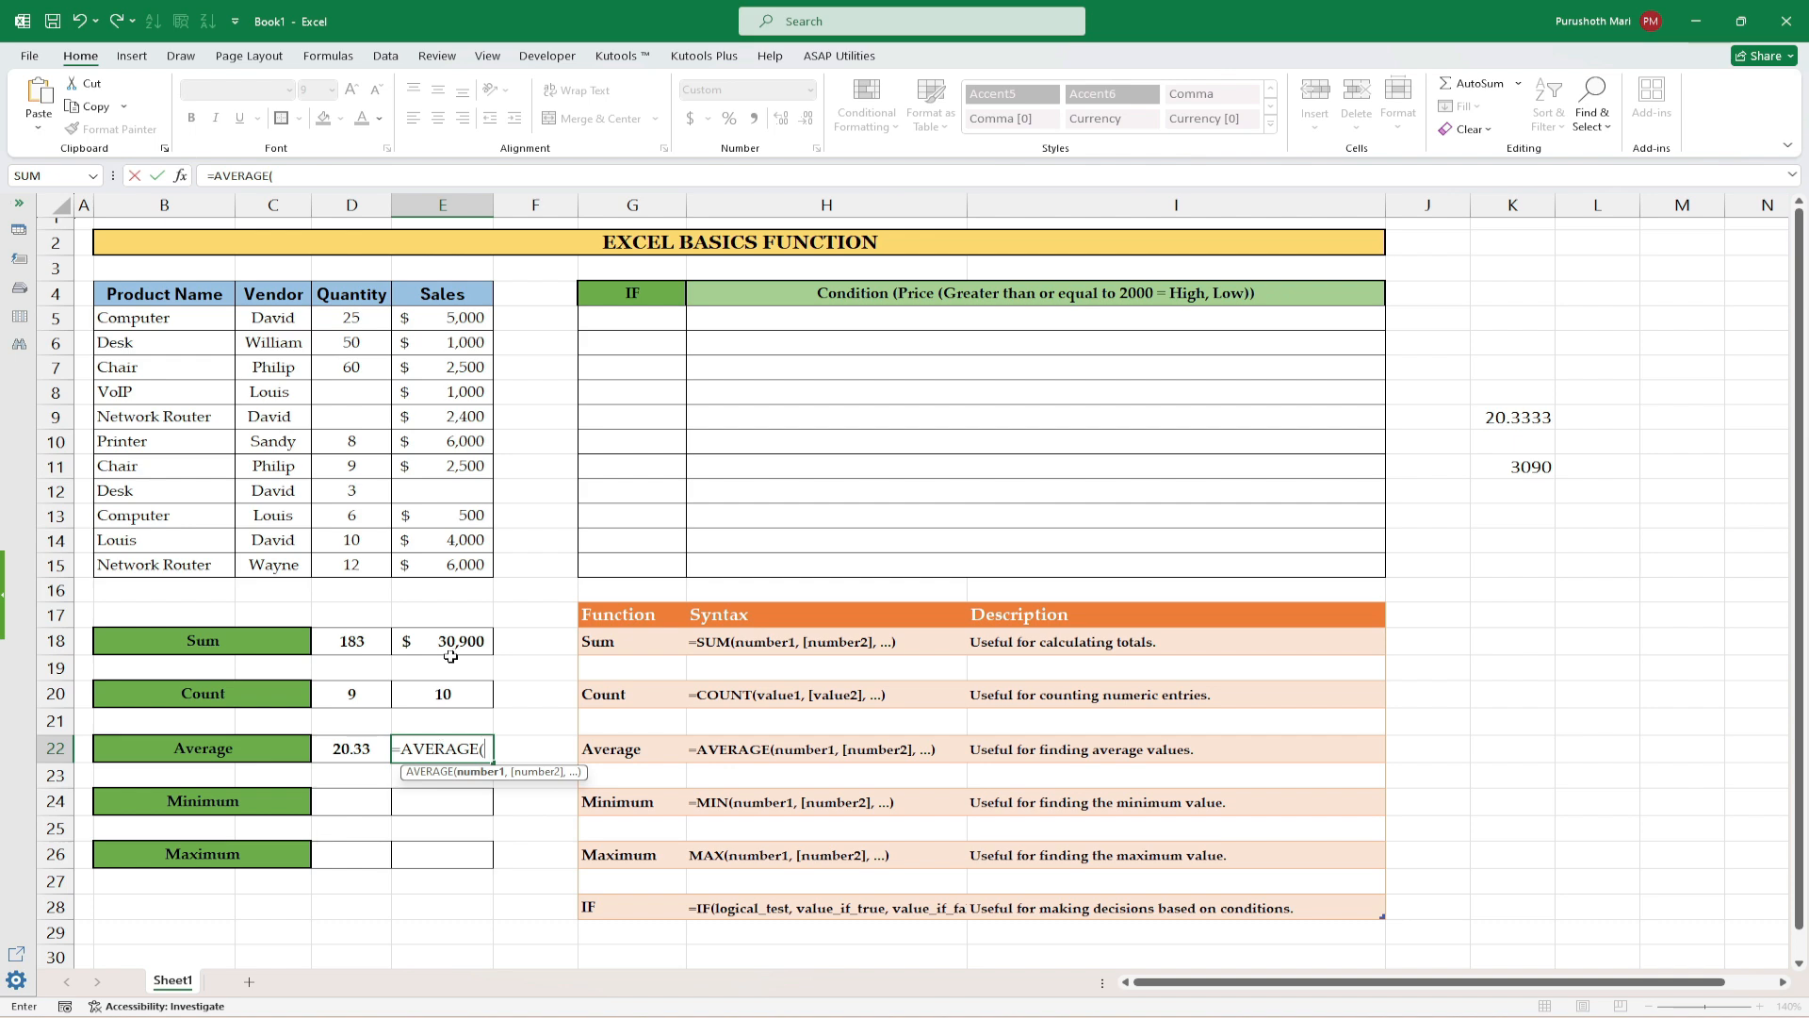
left_click_drag(467, 318, 469, 567)
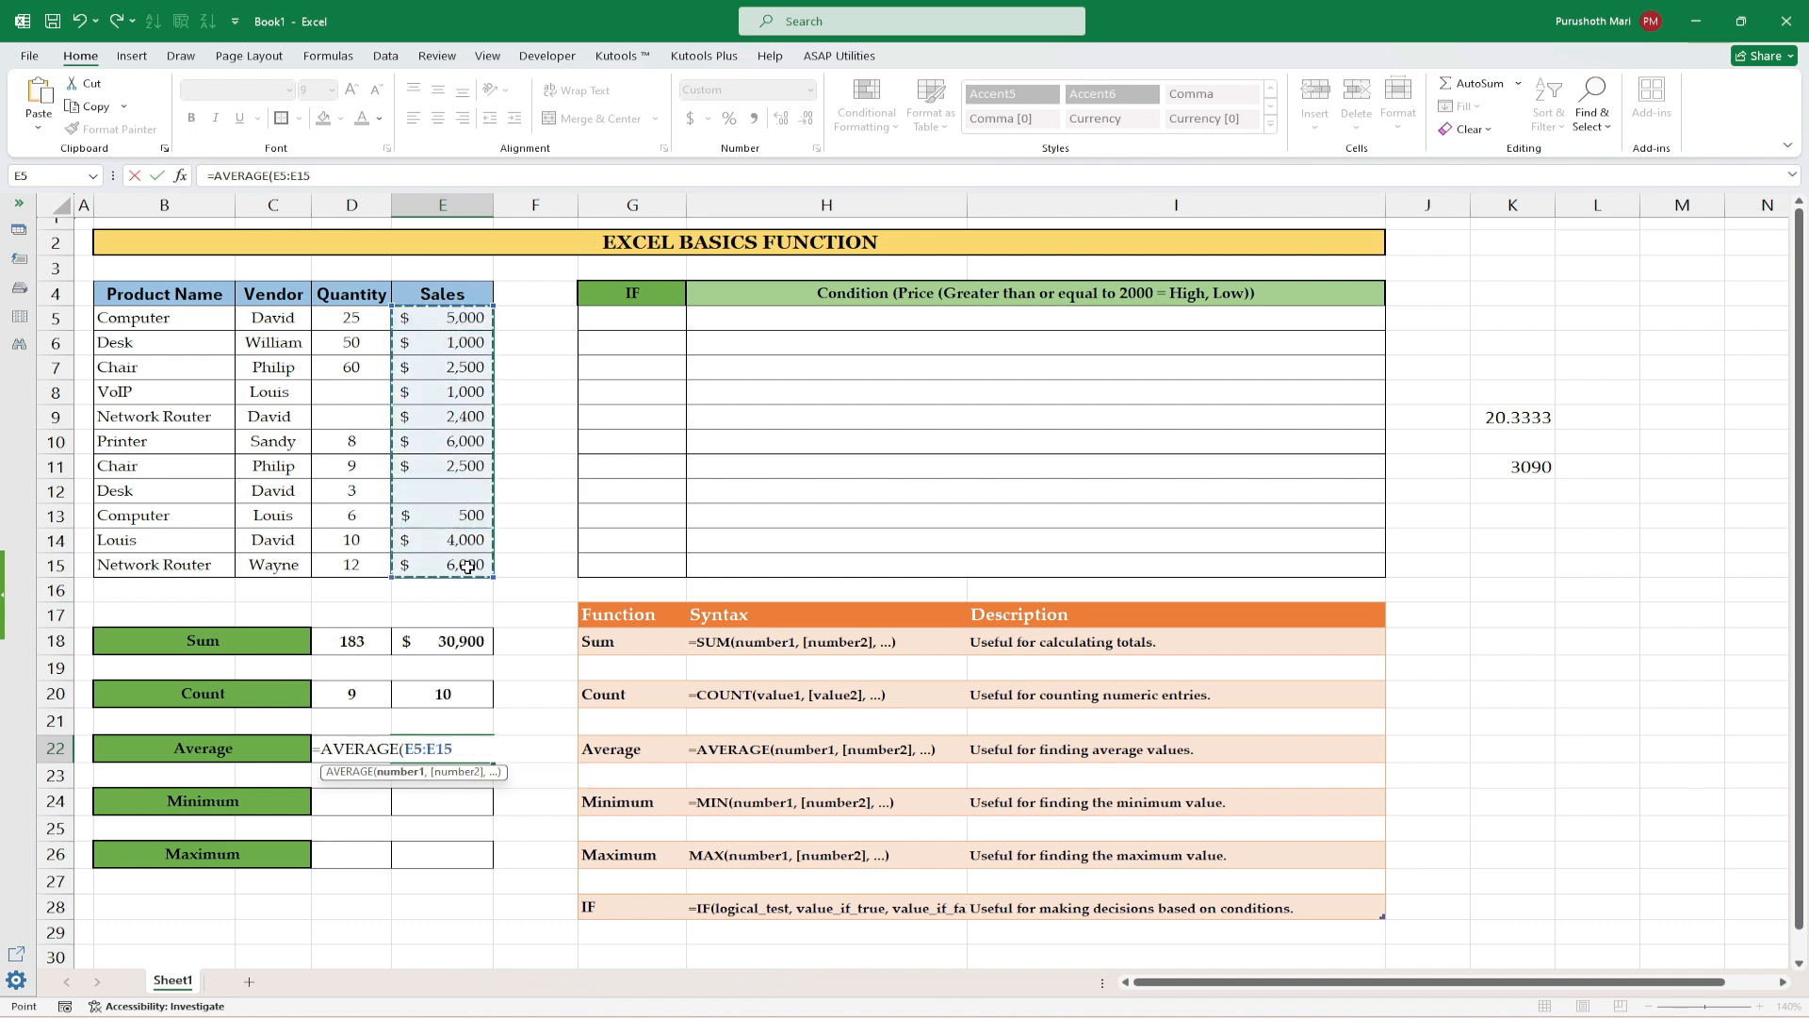
key("Return")
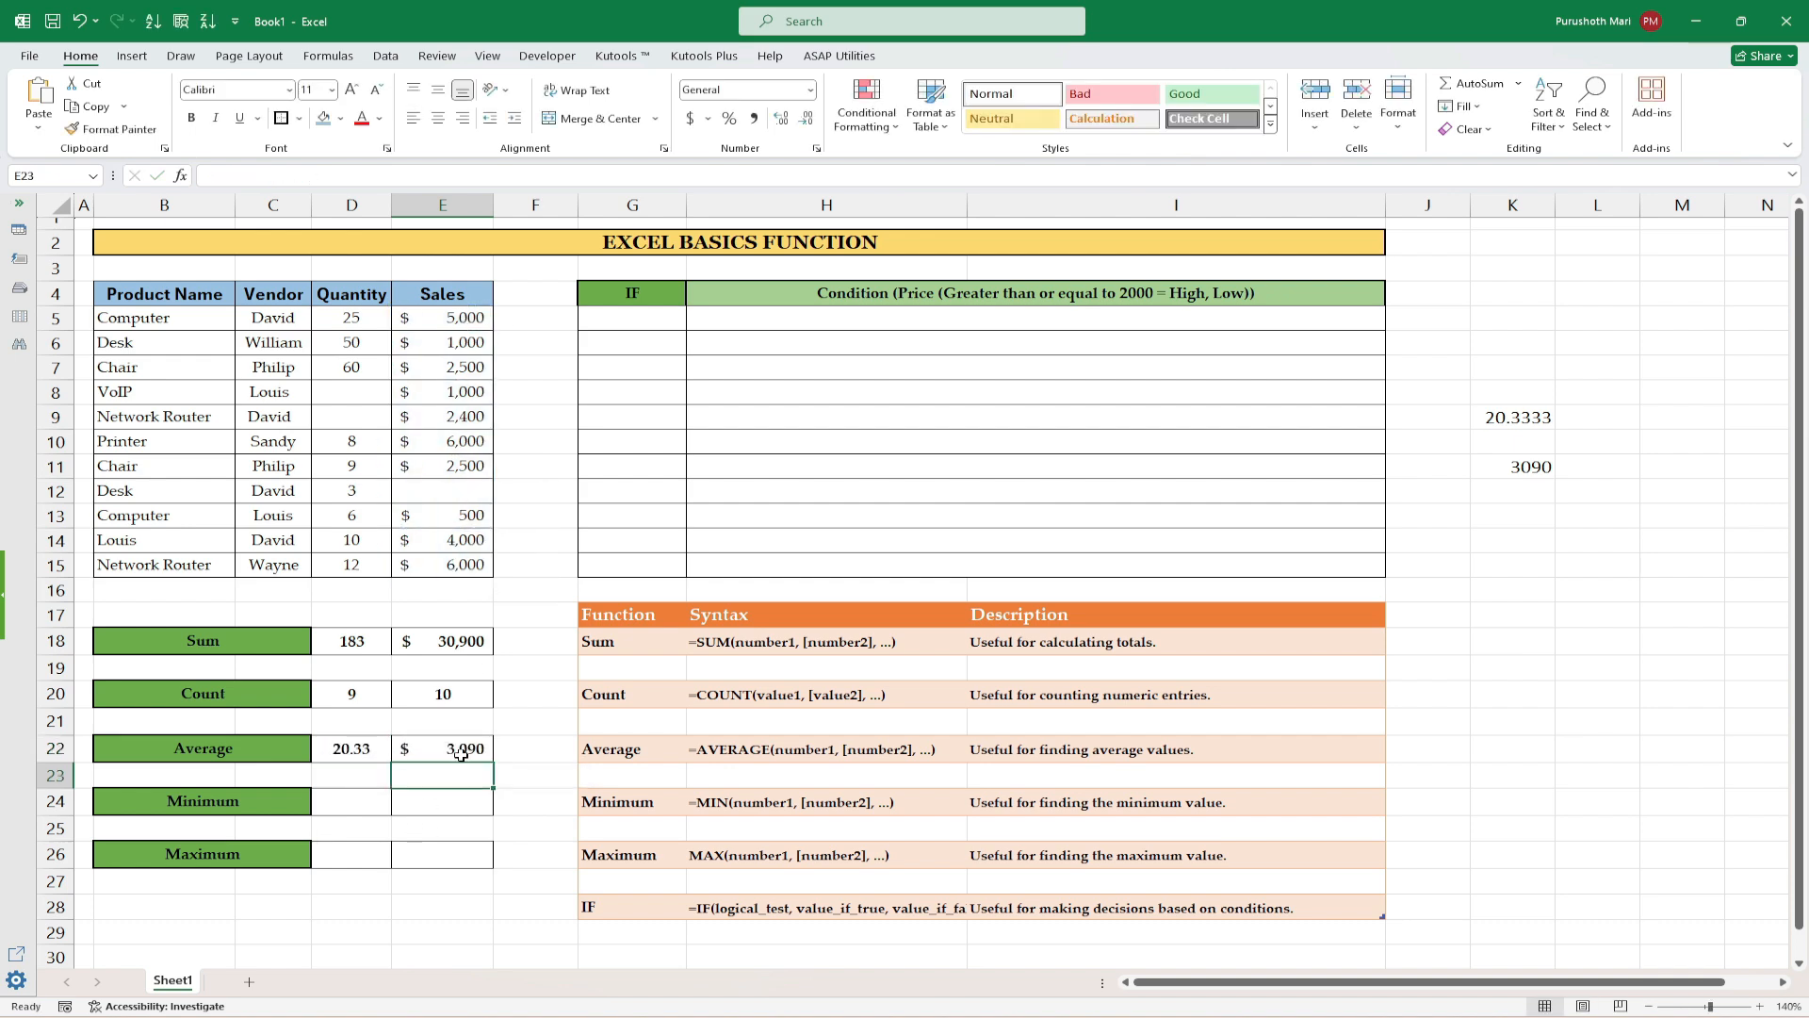
Step: Calculate the minimum of the Quantity values D5:D15 in D24 with the MIN function
left_click(364, 800)
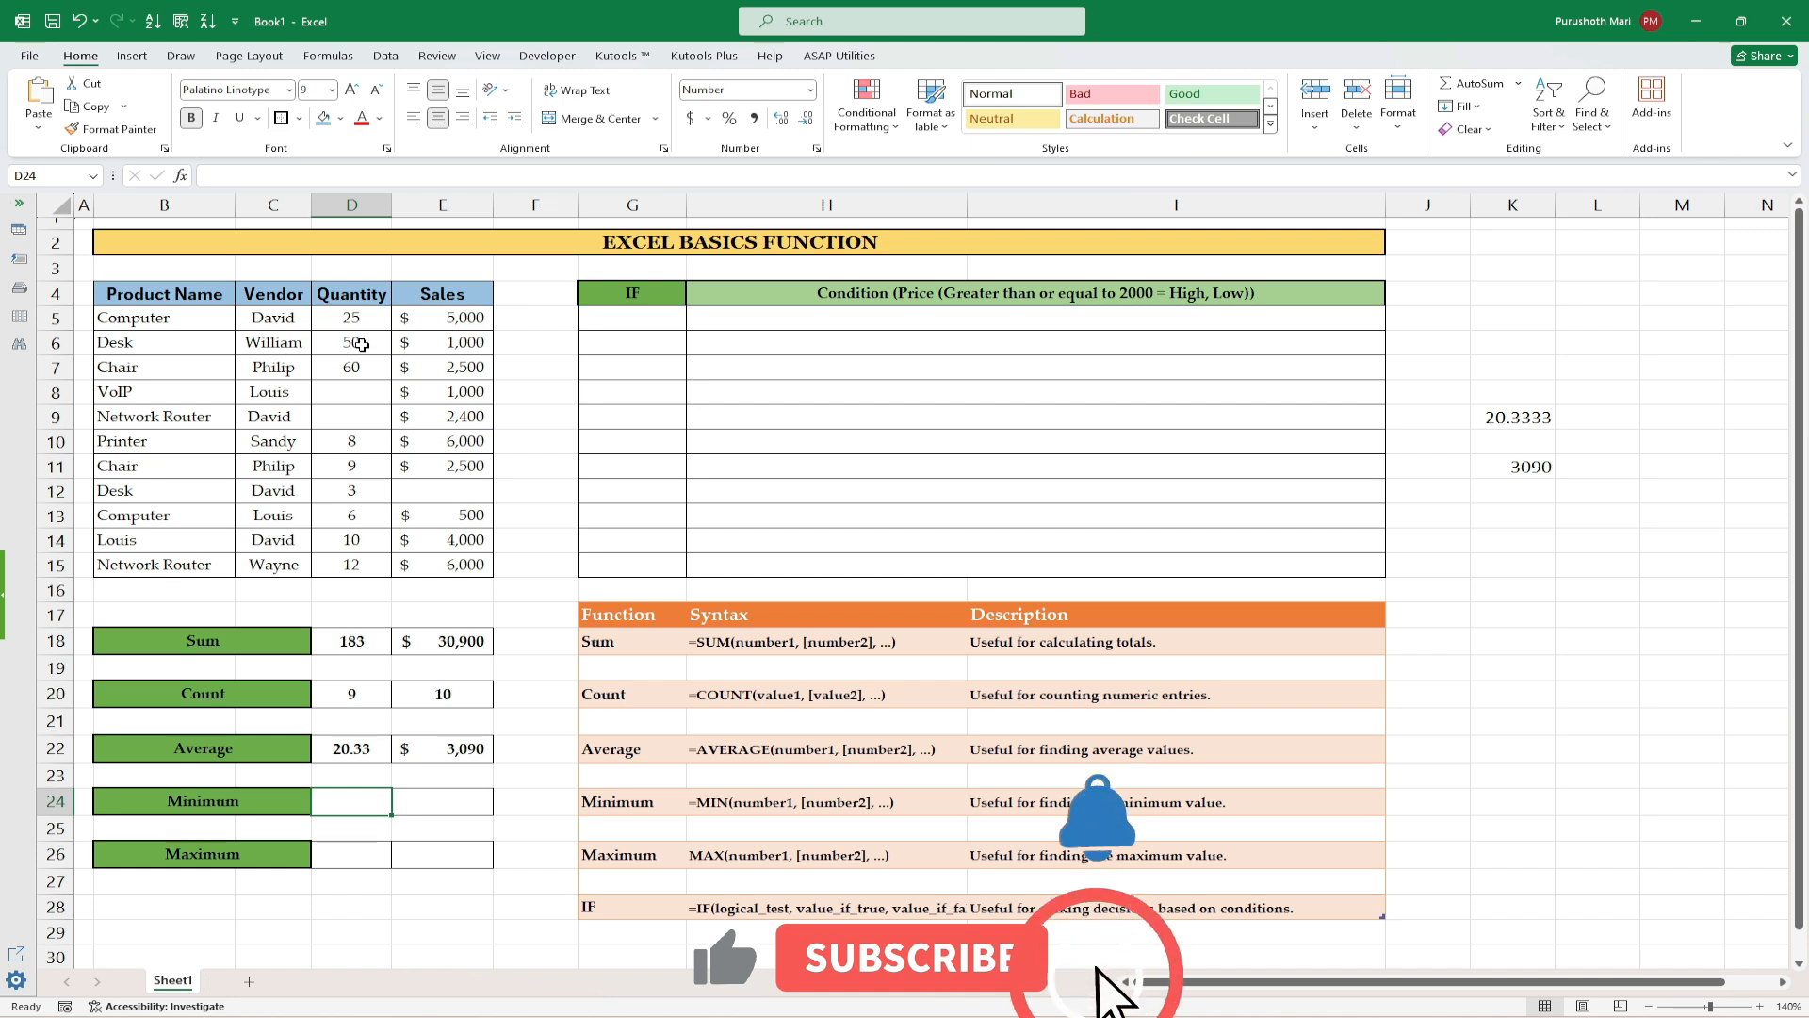
left_click_drag(351, 318, 359, 569)
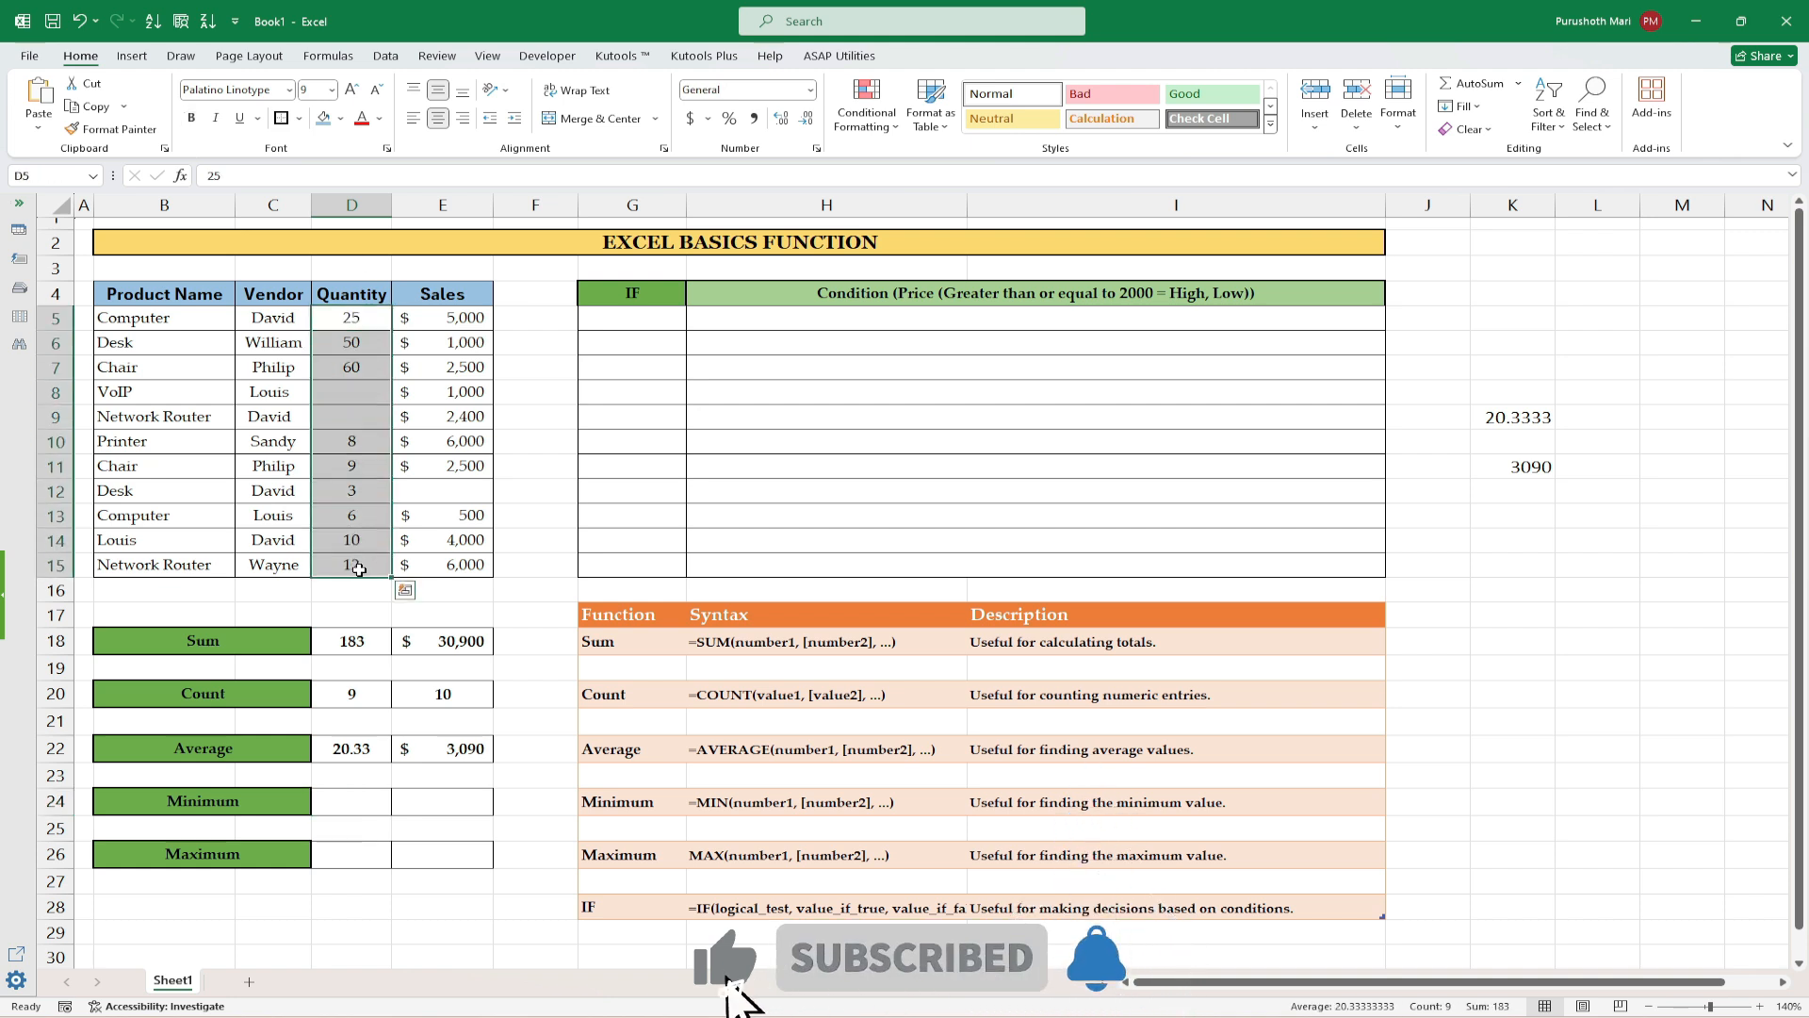
left_click(343, 806)
type("=")
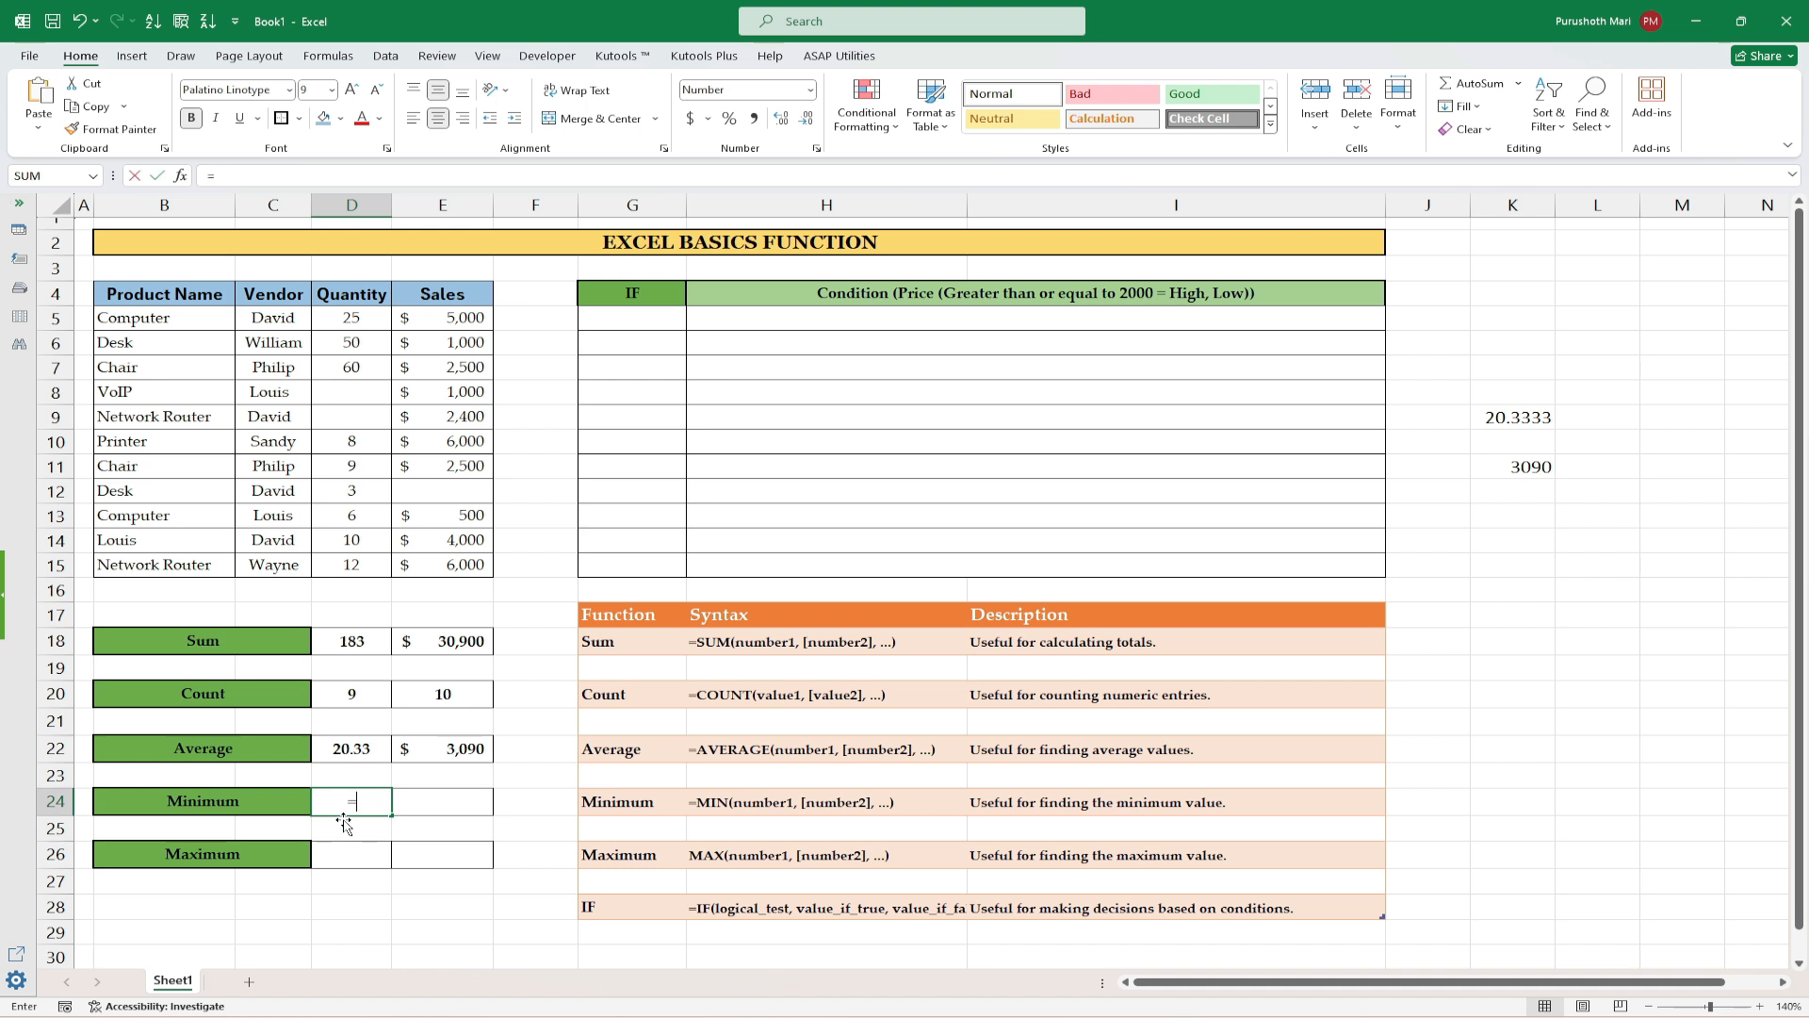
type("min")
key("Tab")
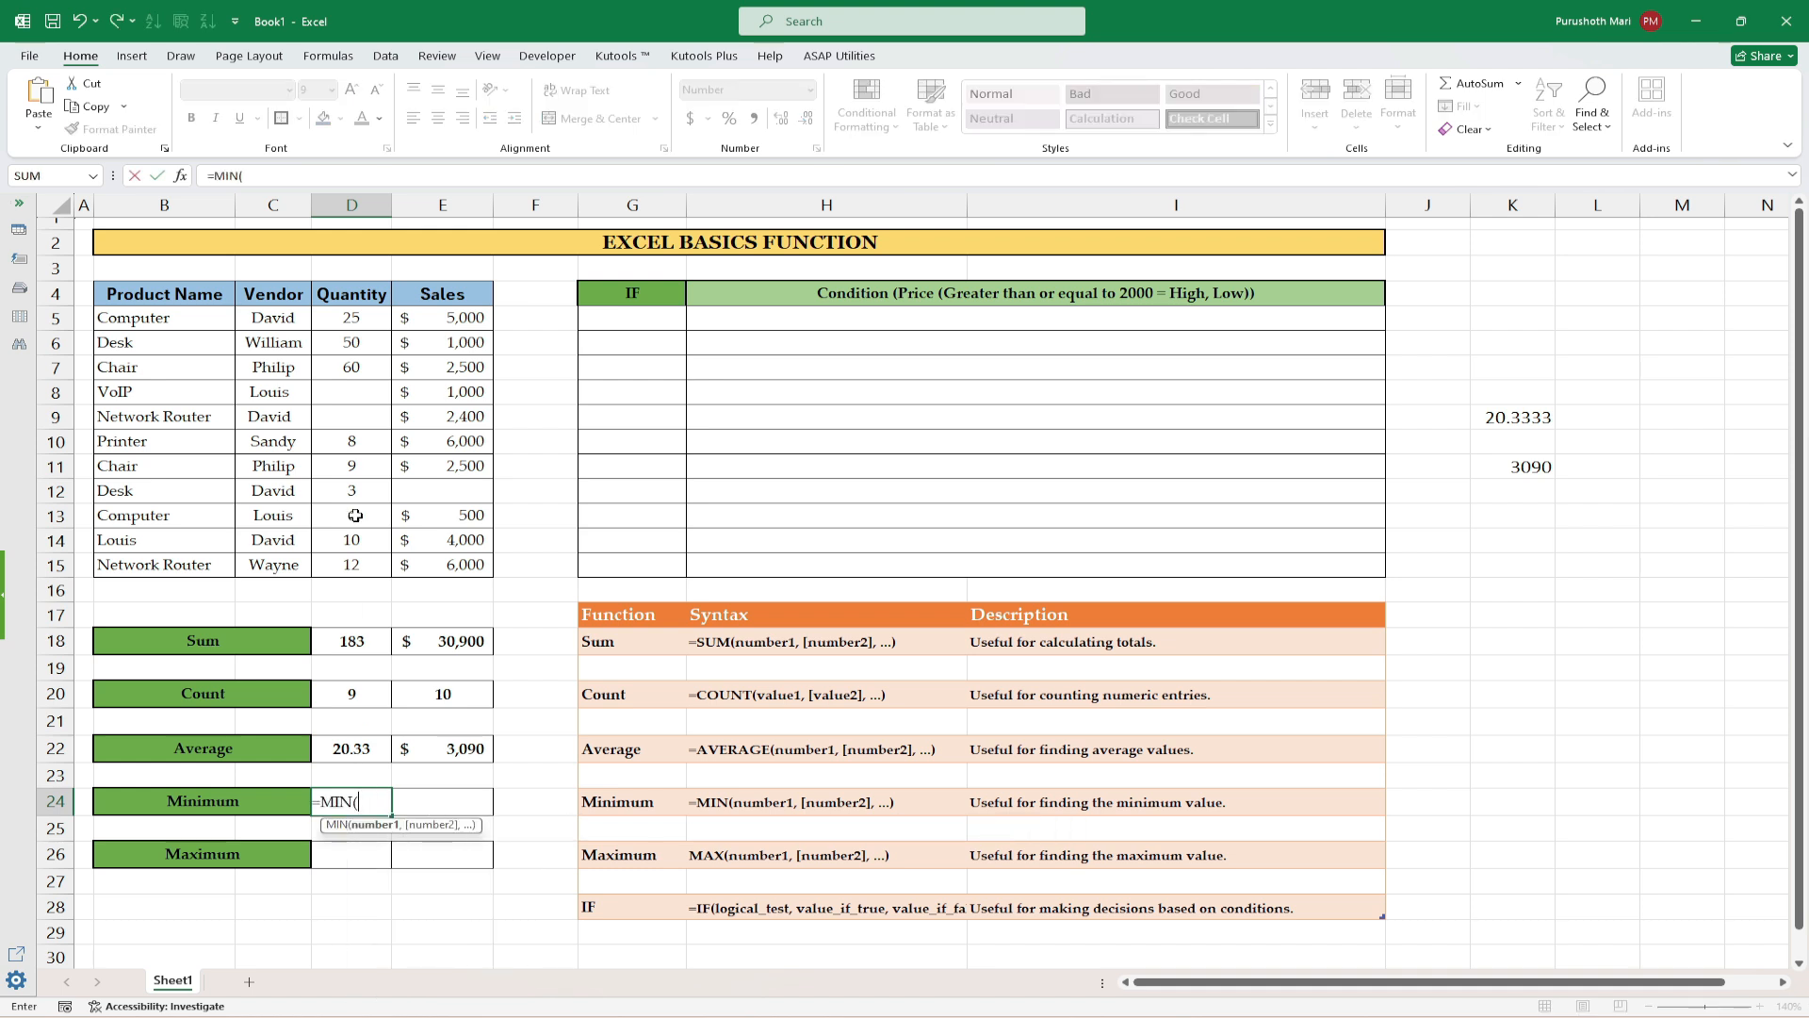
left_click_drag(362, 318, 375, 564)
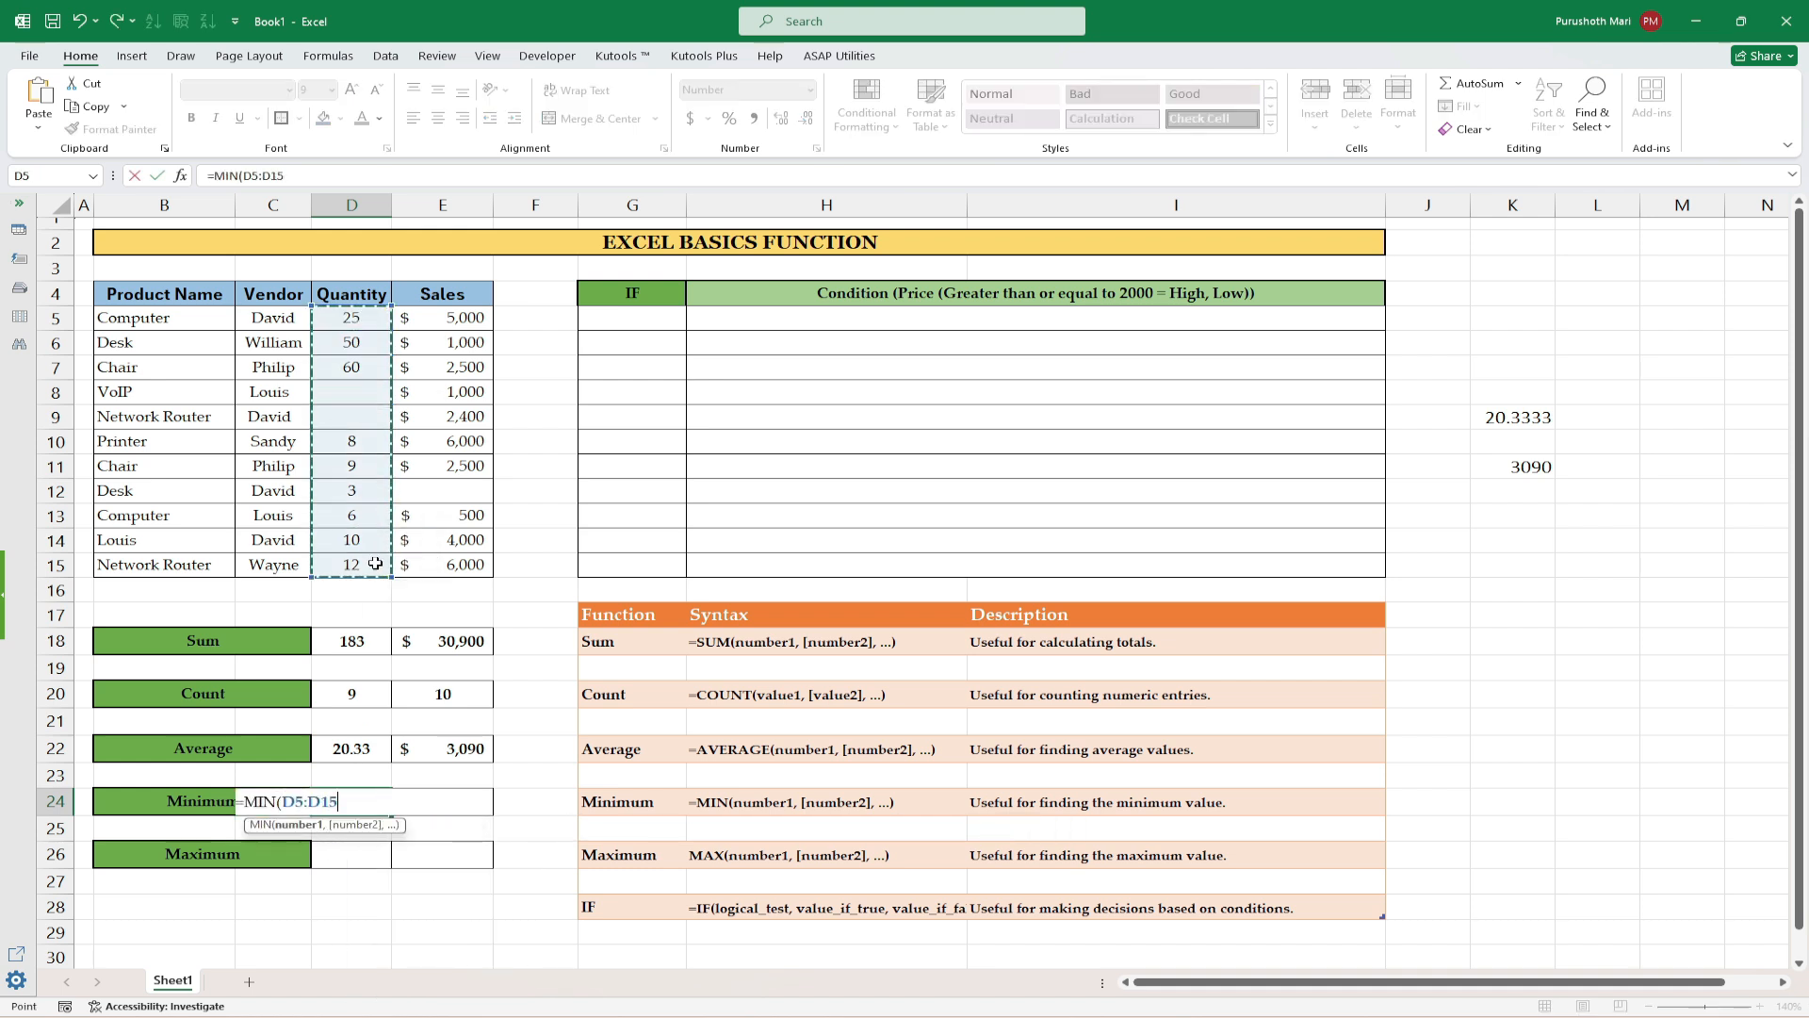
key("Return")
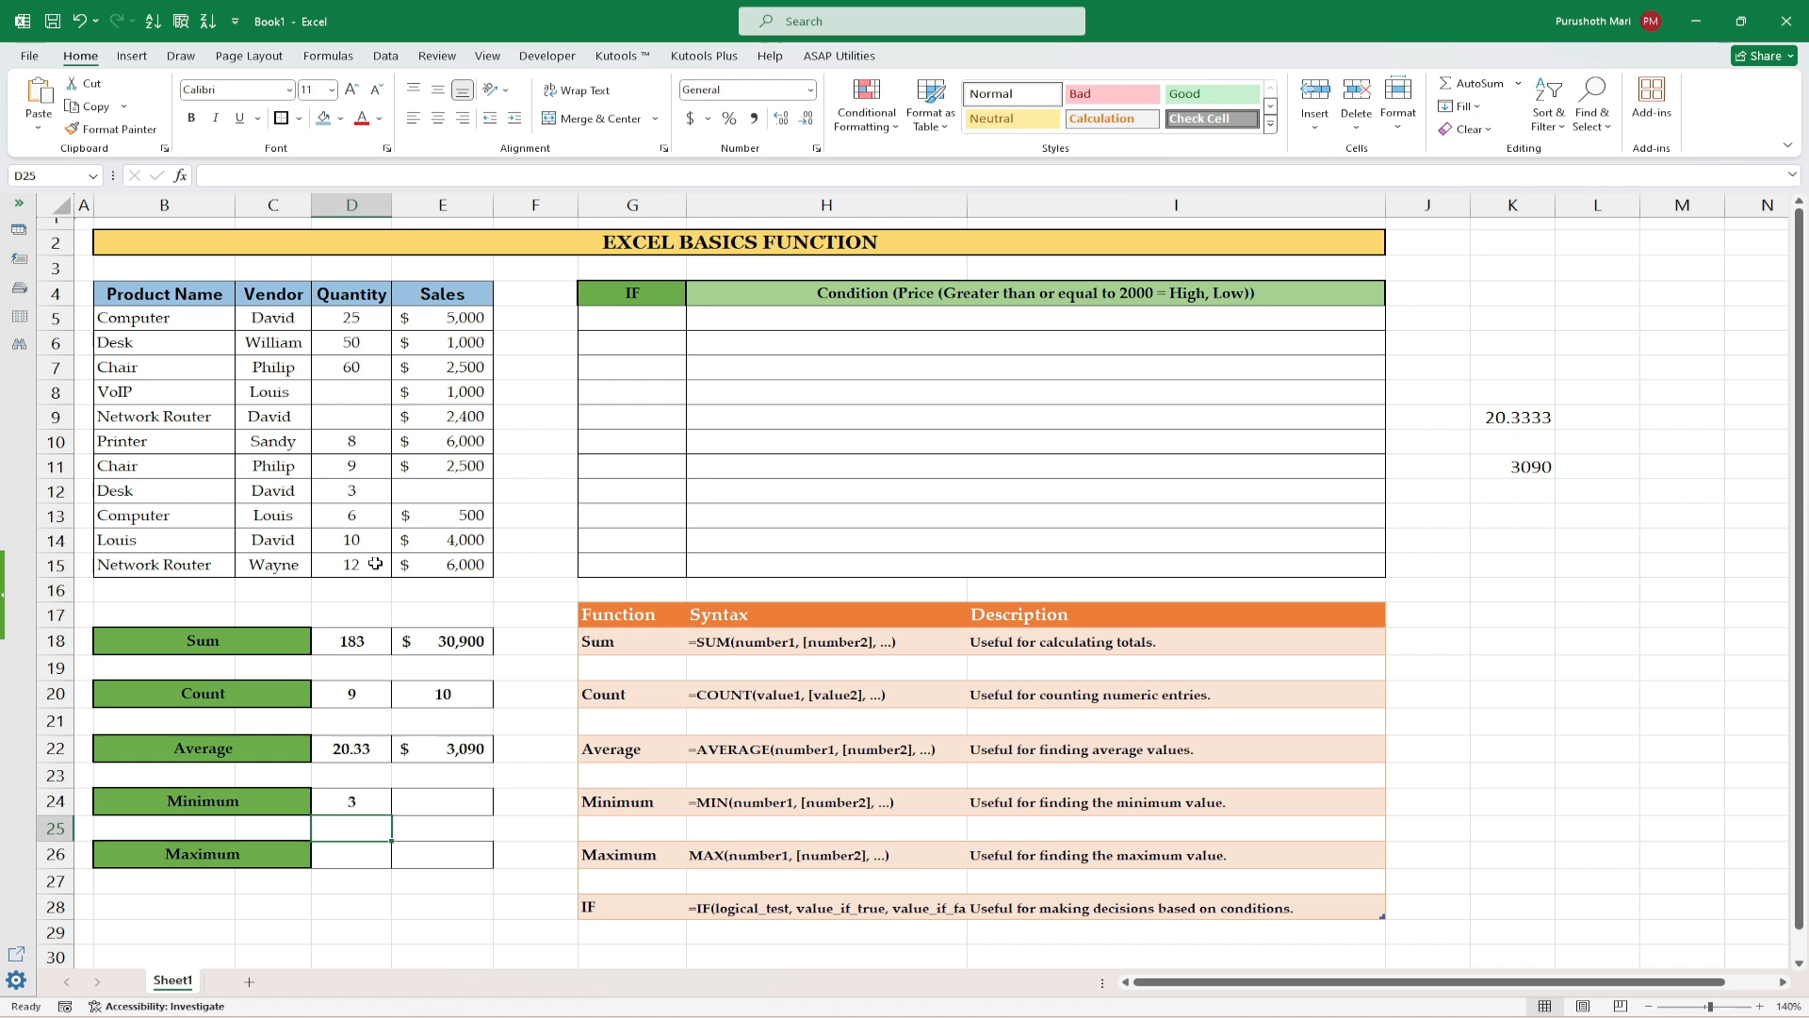
left_click(357, 805)
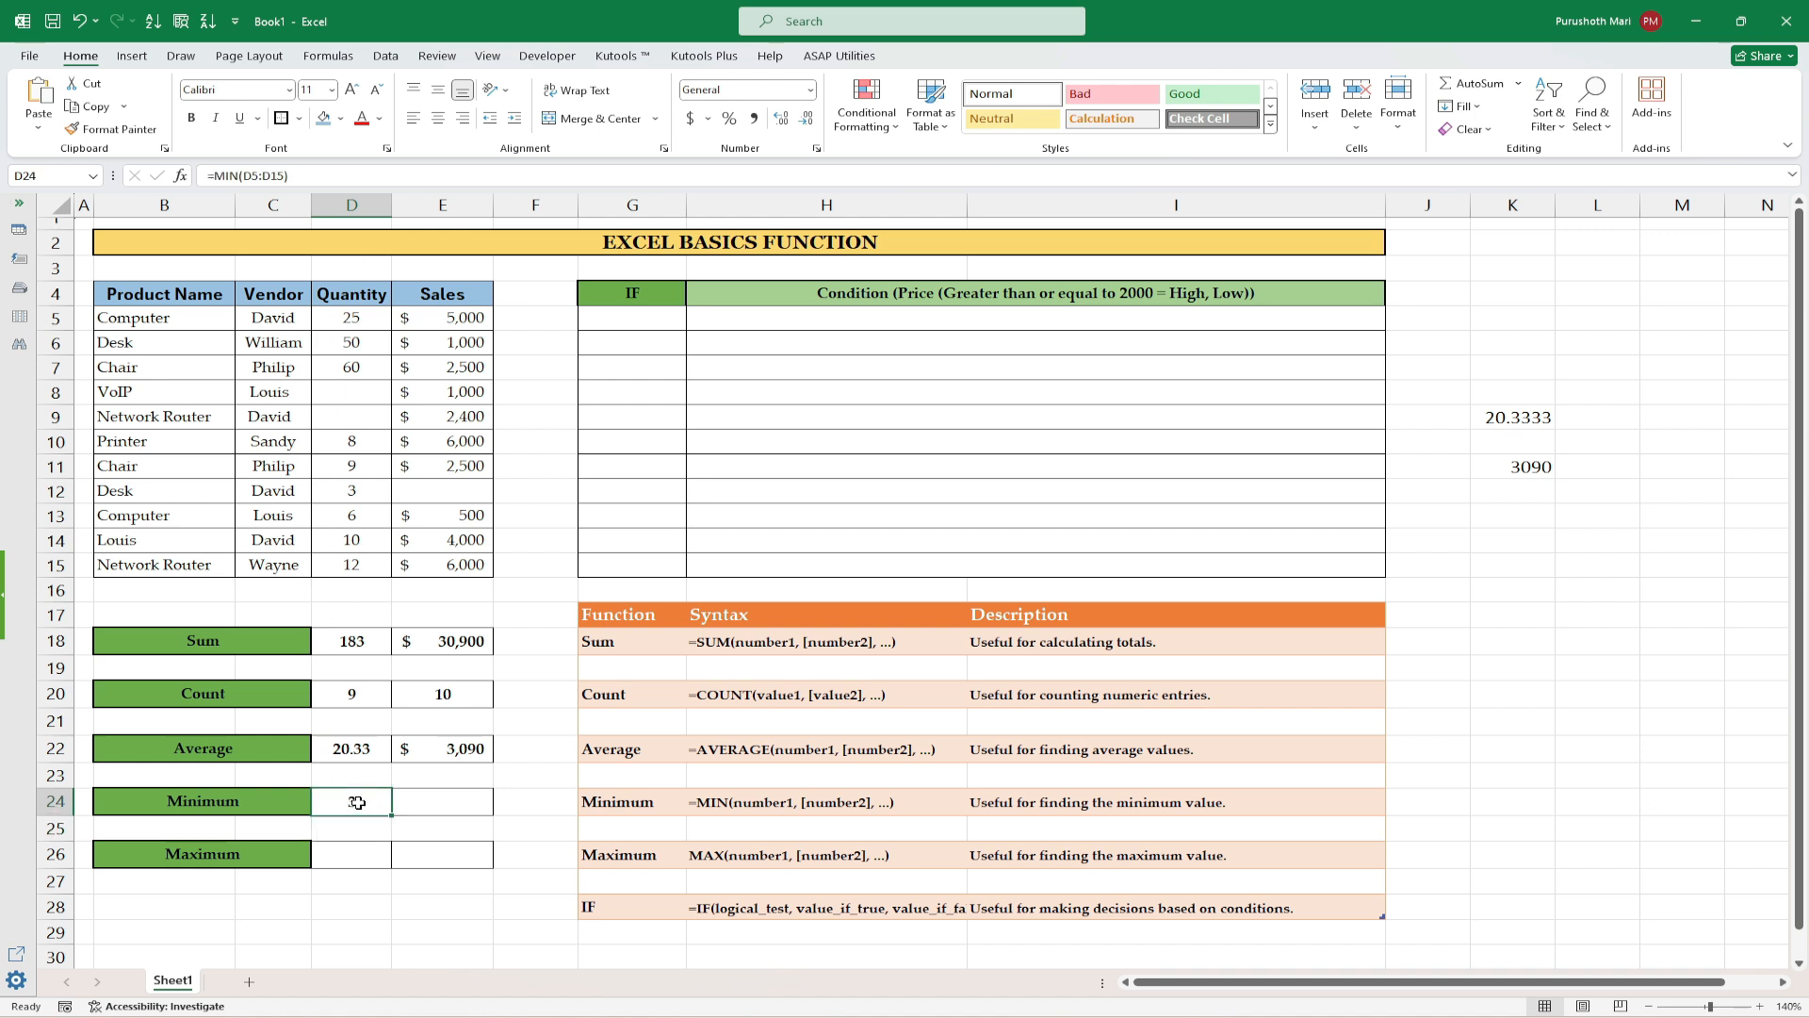
Step: Fill the empty Quantity cells with 1 in D8 and 0 in D9 to test the minimum formula
left_click(351, 491)
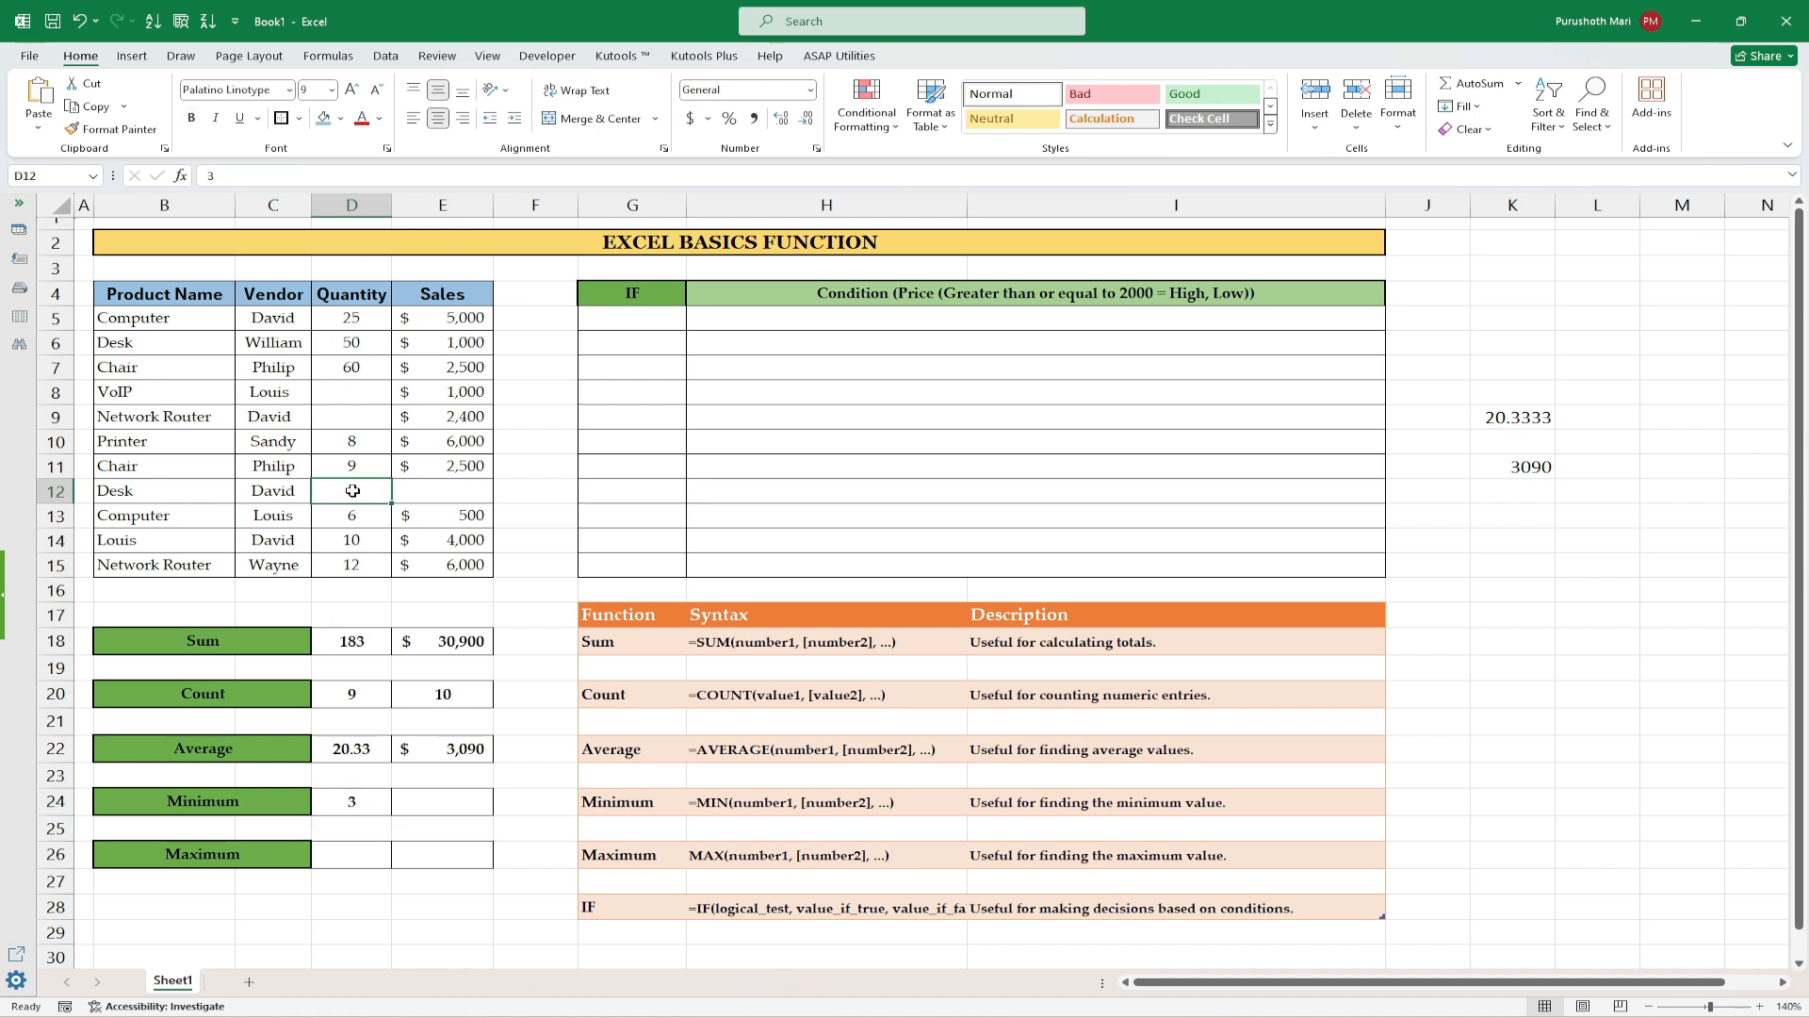
key("Up")
key("Up")
key("Up")
key("Up")
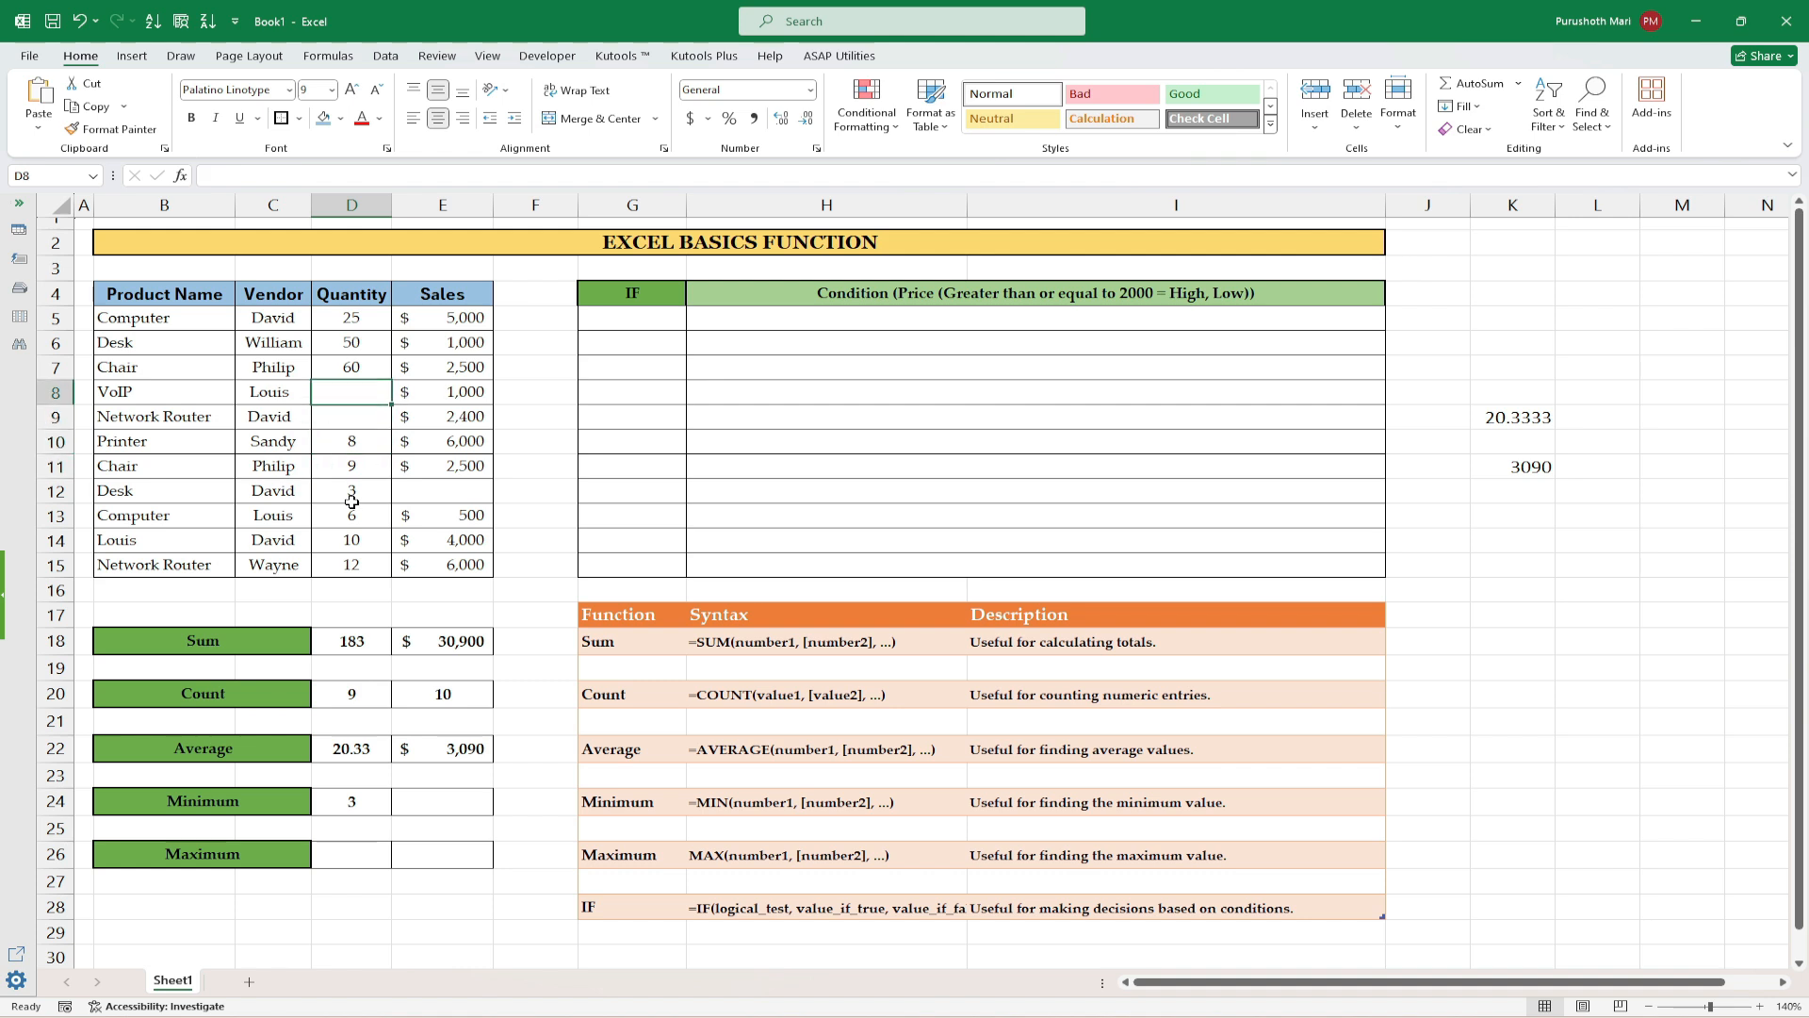
type("1")
key("Return")
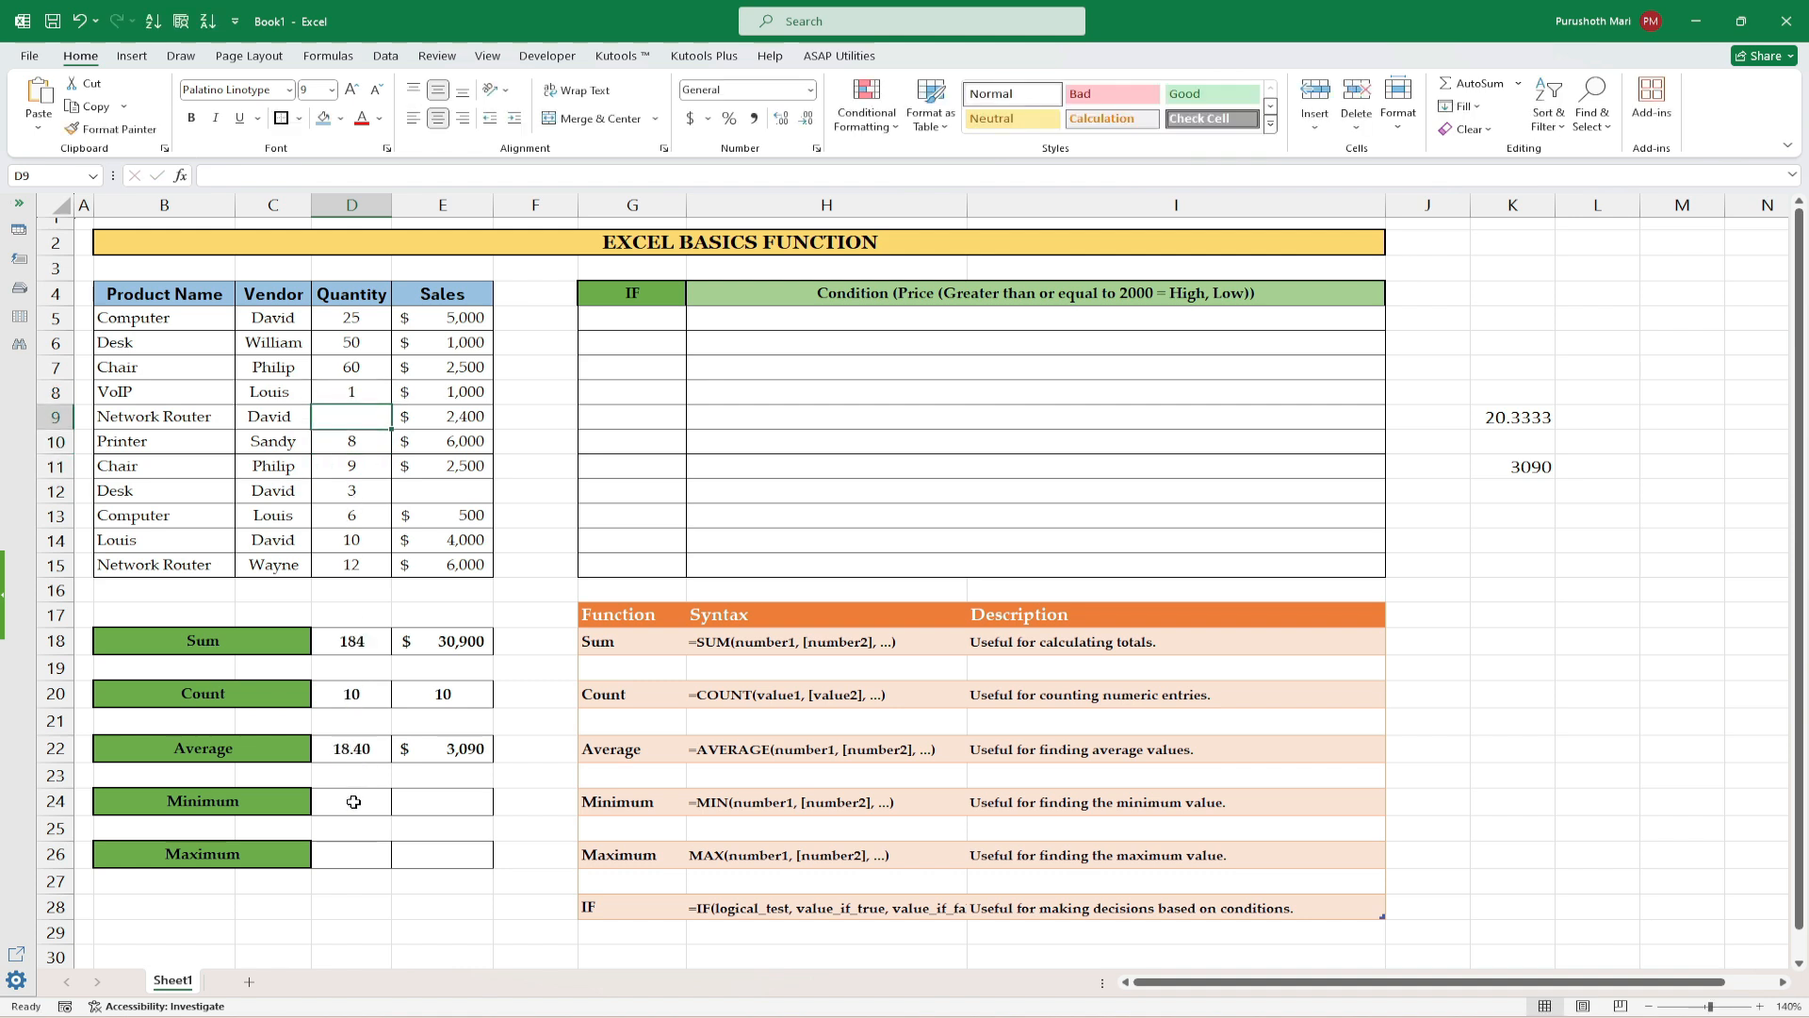
type("0")
key("Return")
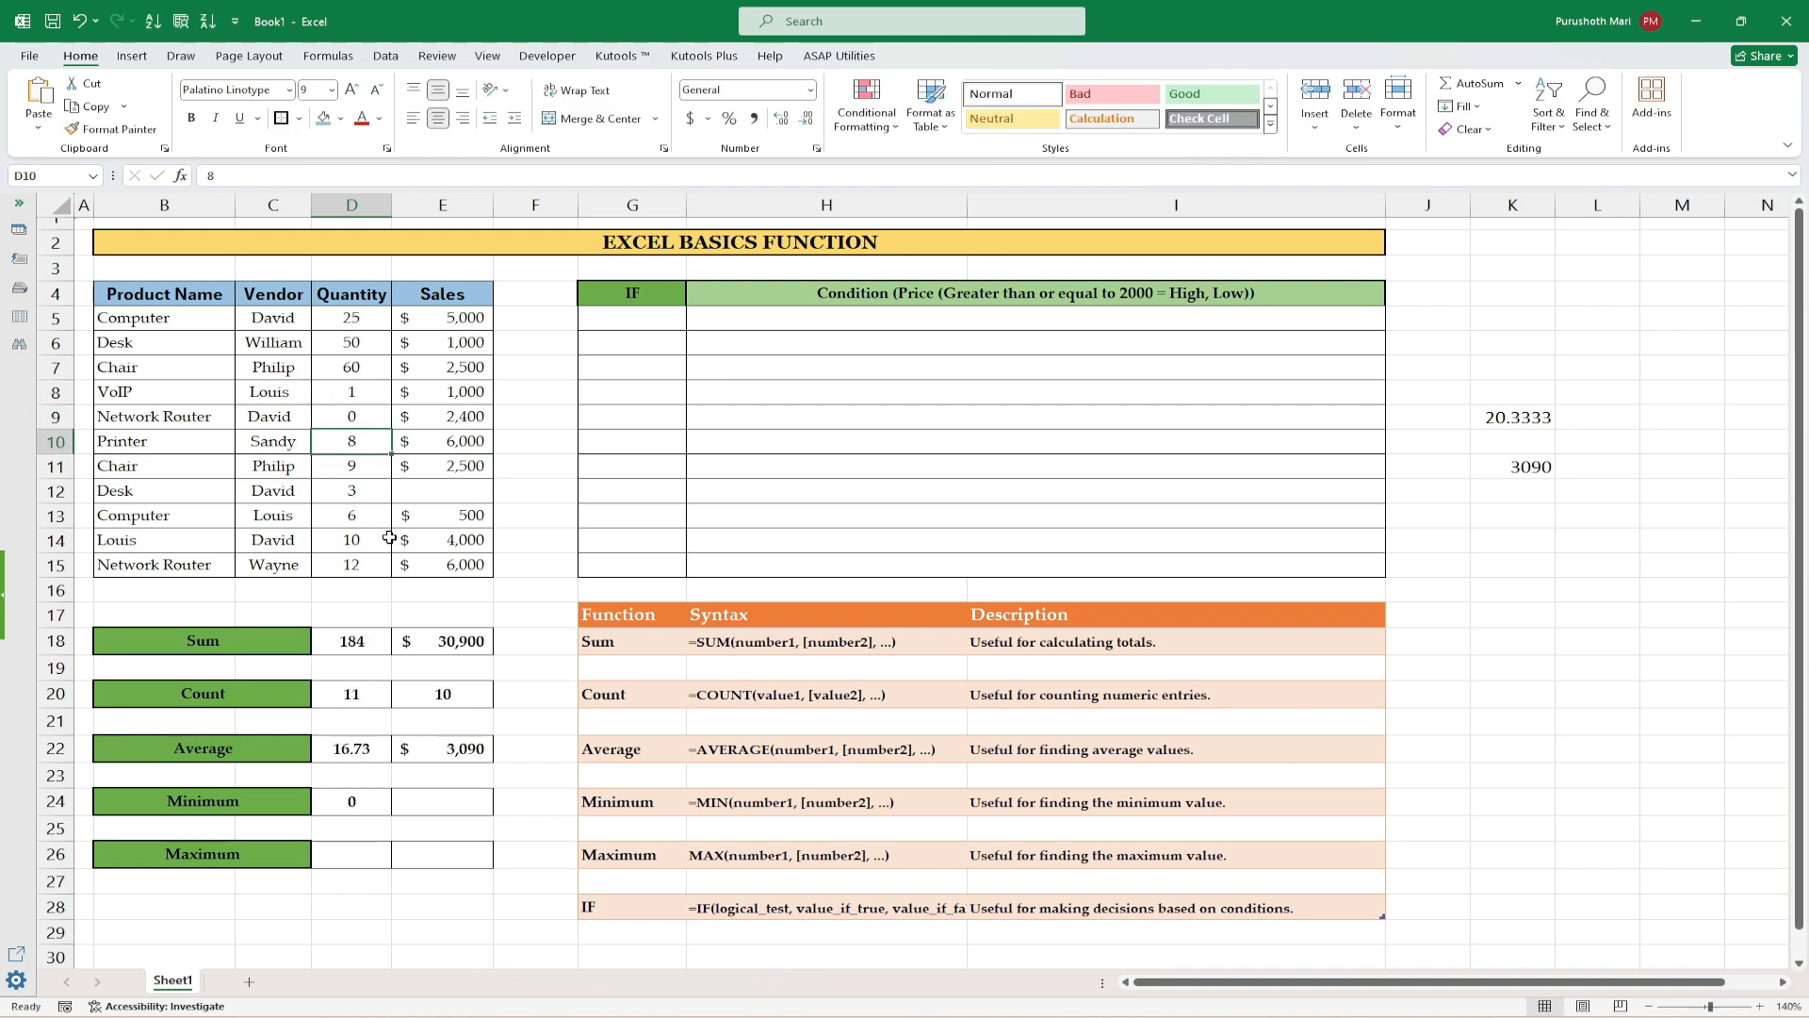
Step: Calculate the minimum of the Sales values E5:E15 in E24 with the MIN function
left_click(459, 806)
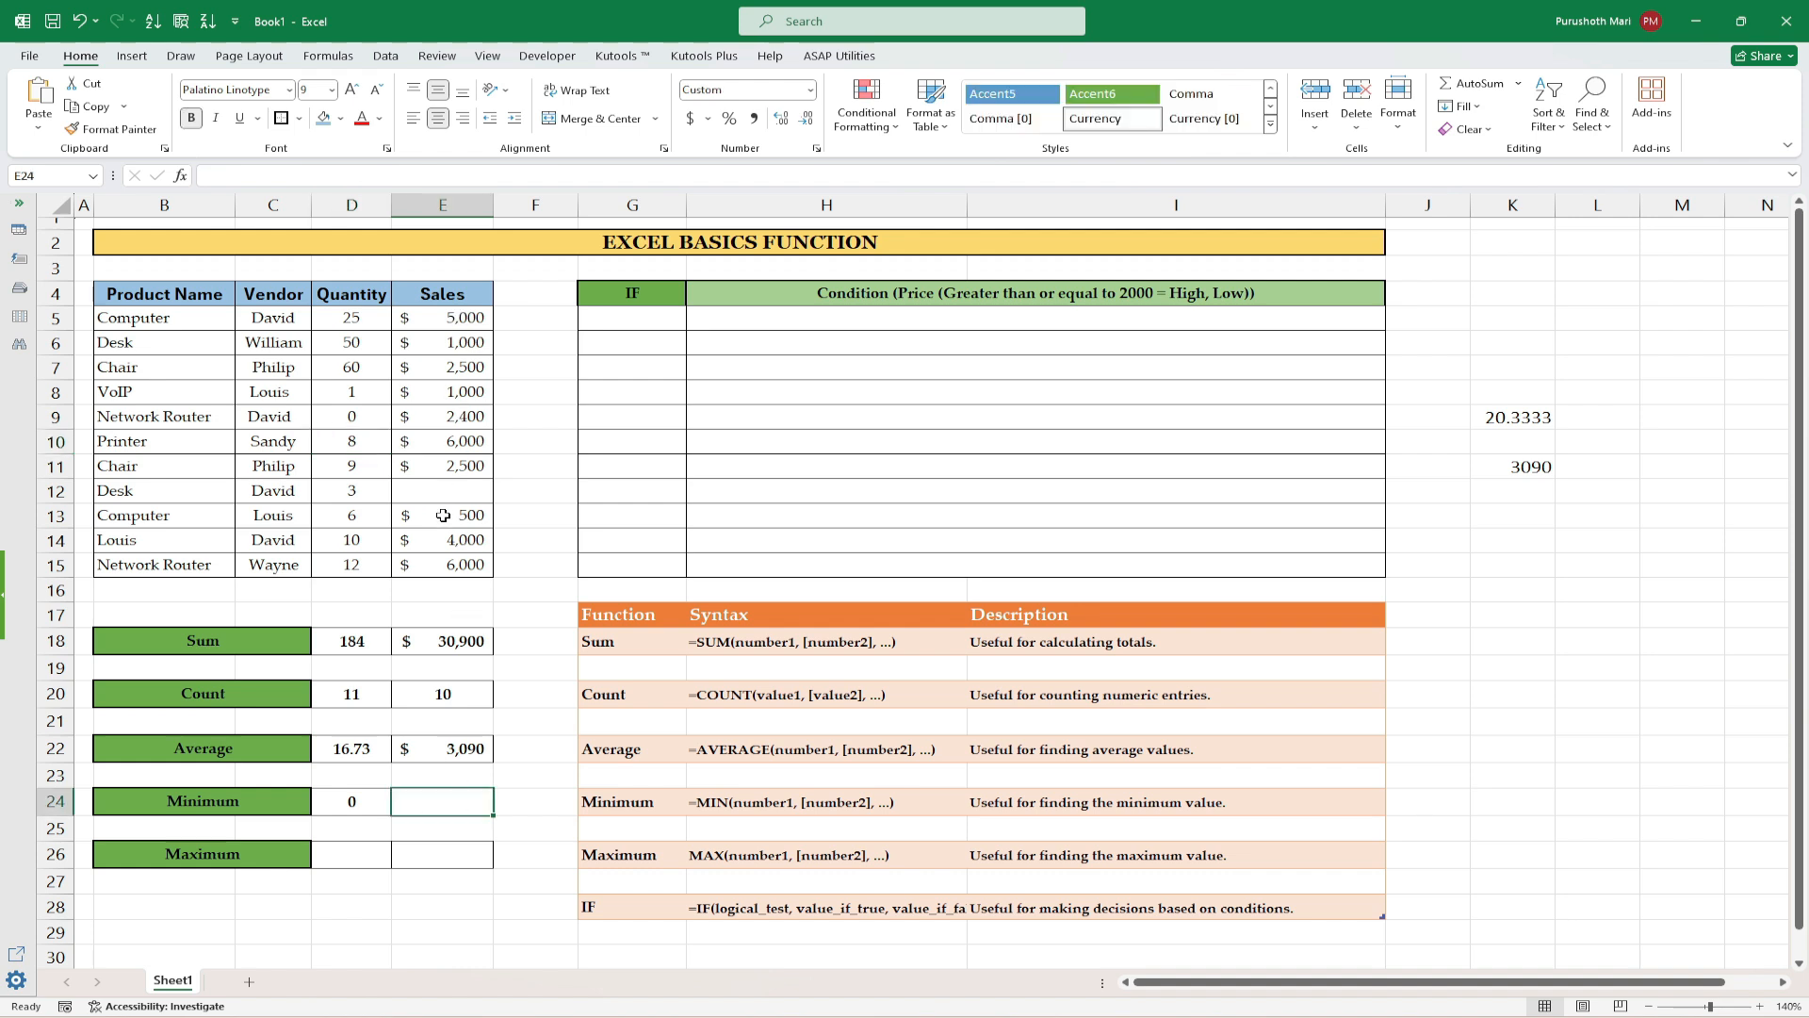
type("=min")
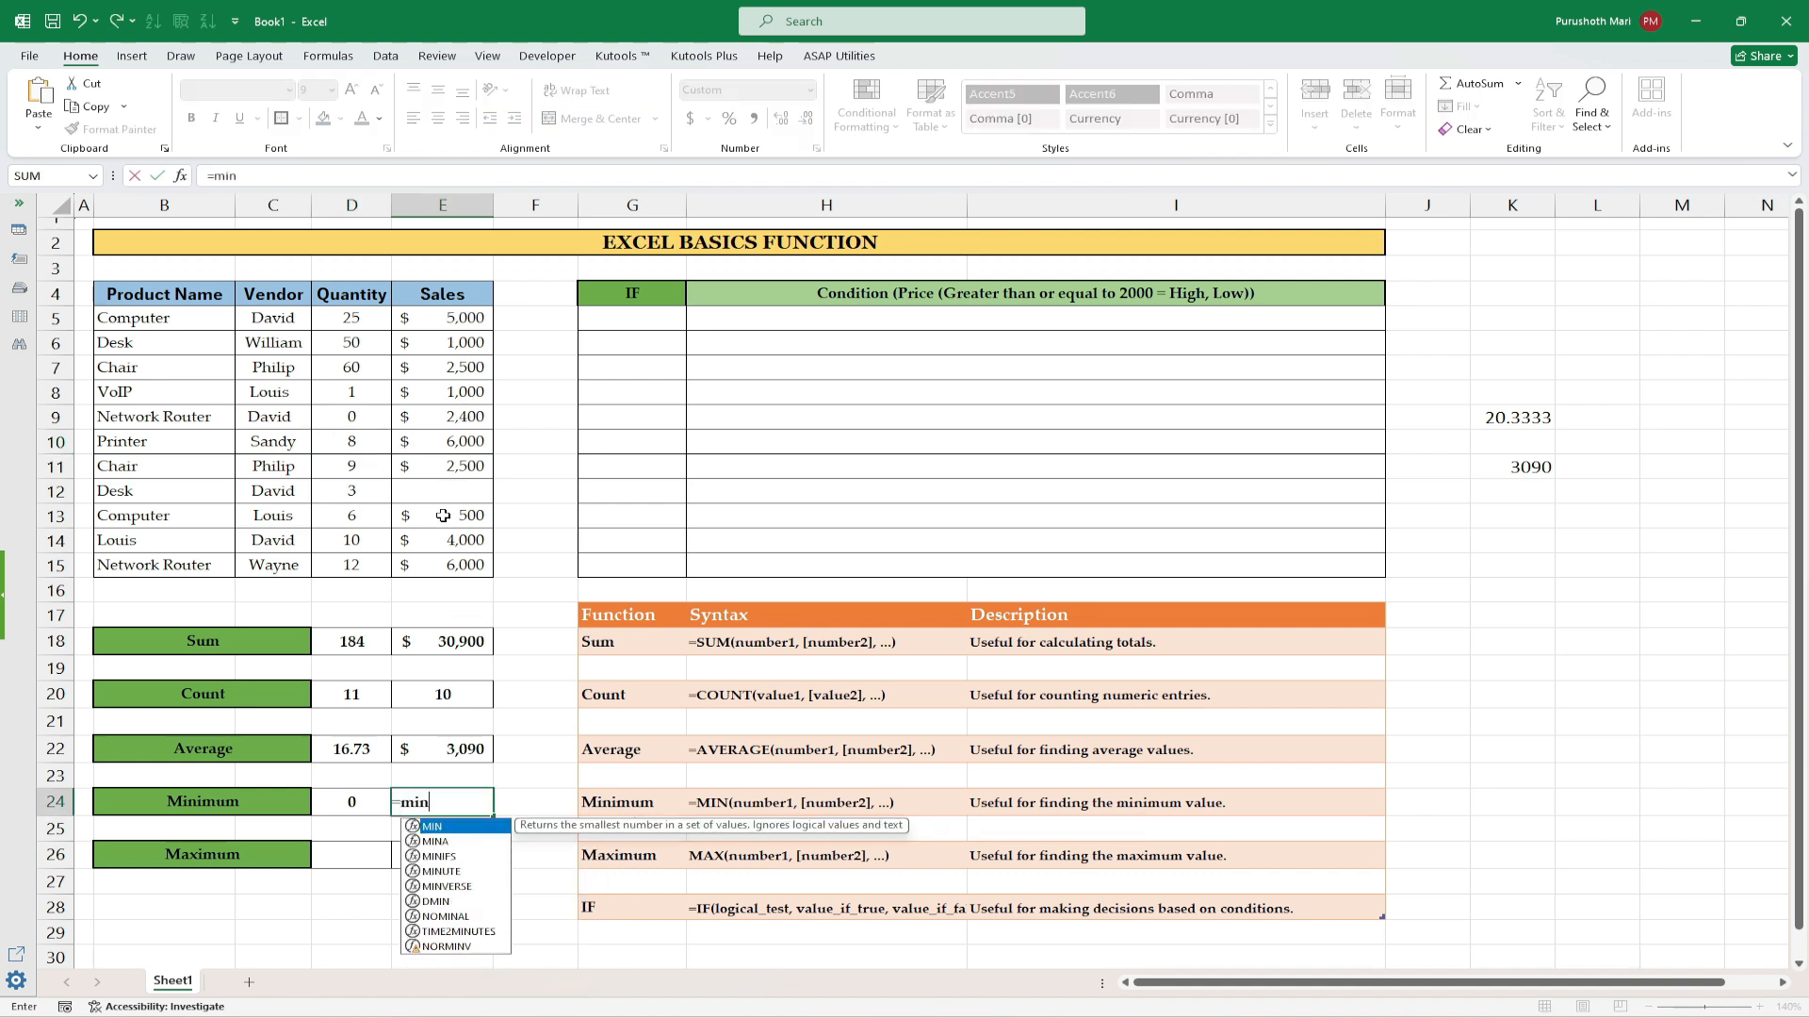
key("Tab")
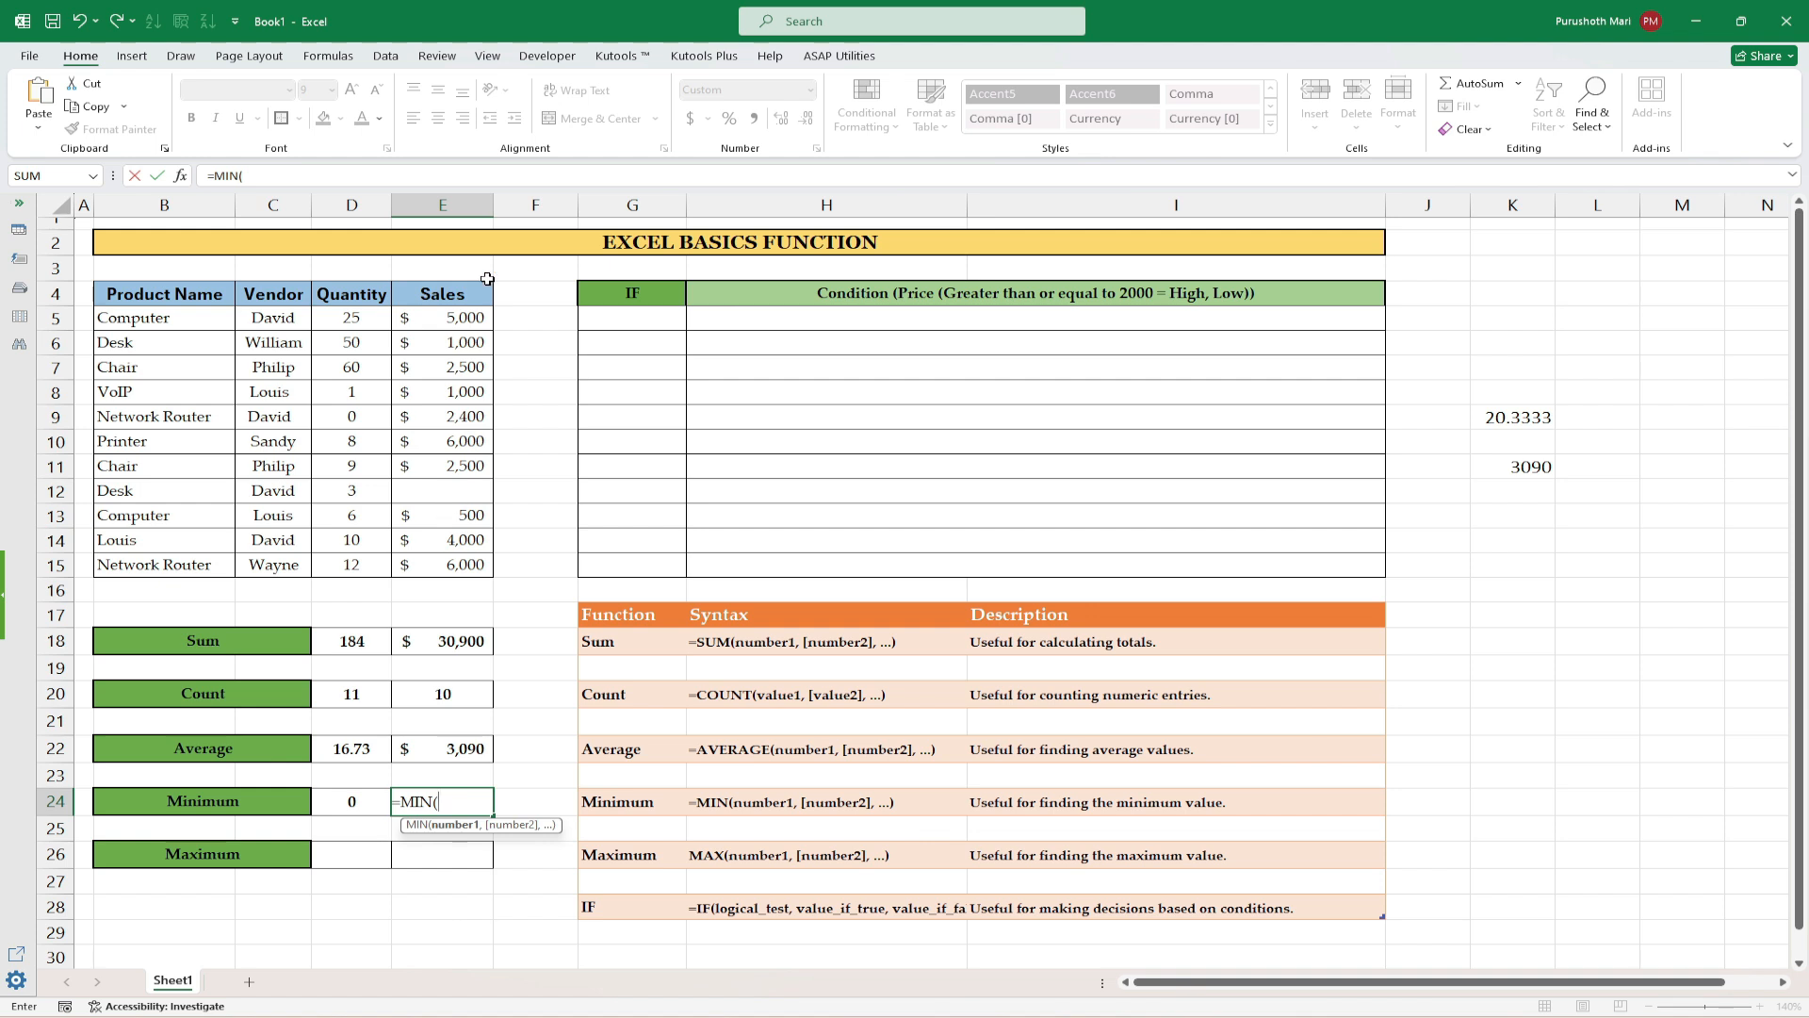
left_click_drag(453, 318, 447, 559)
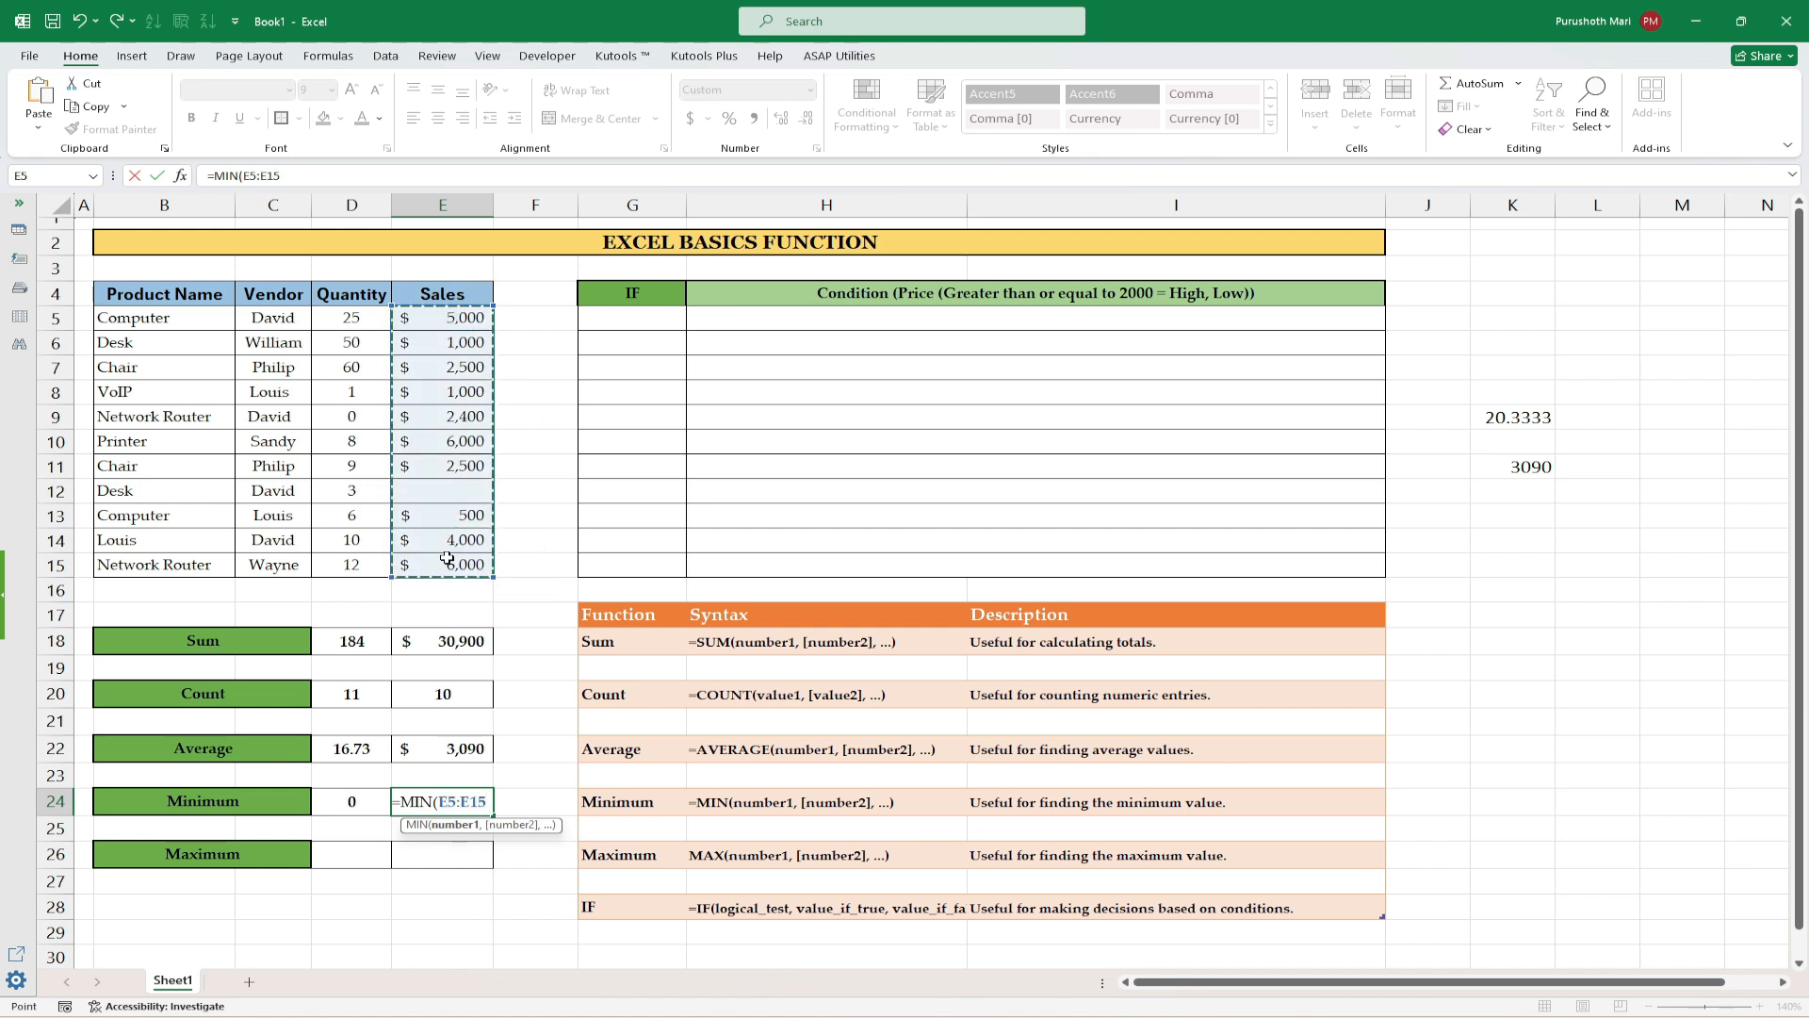
key("Return")
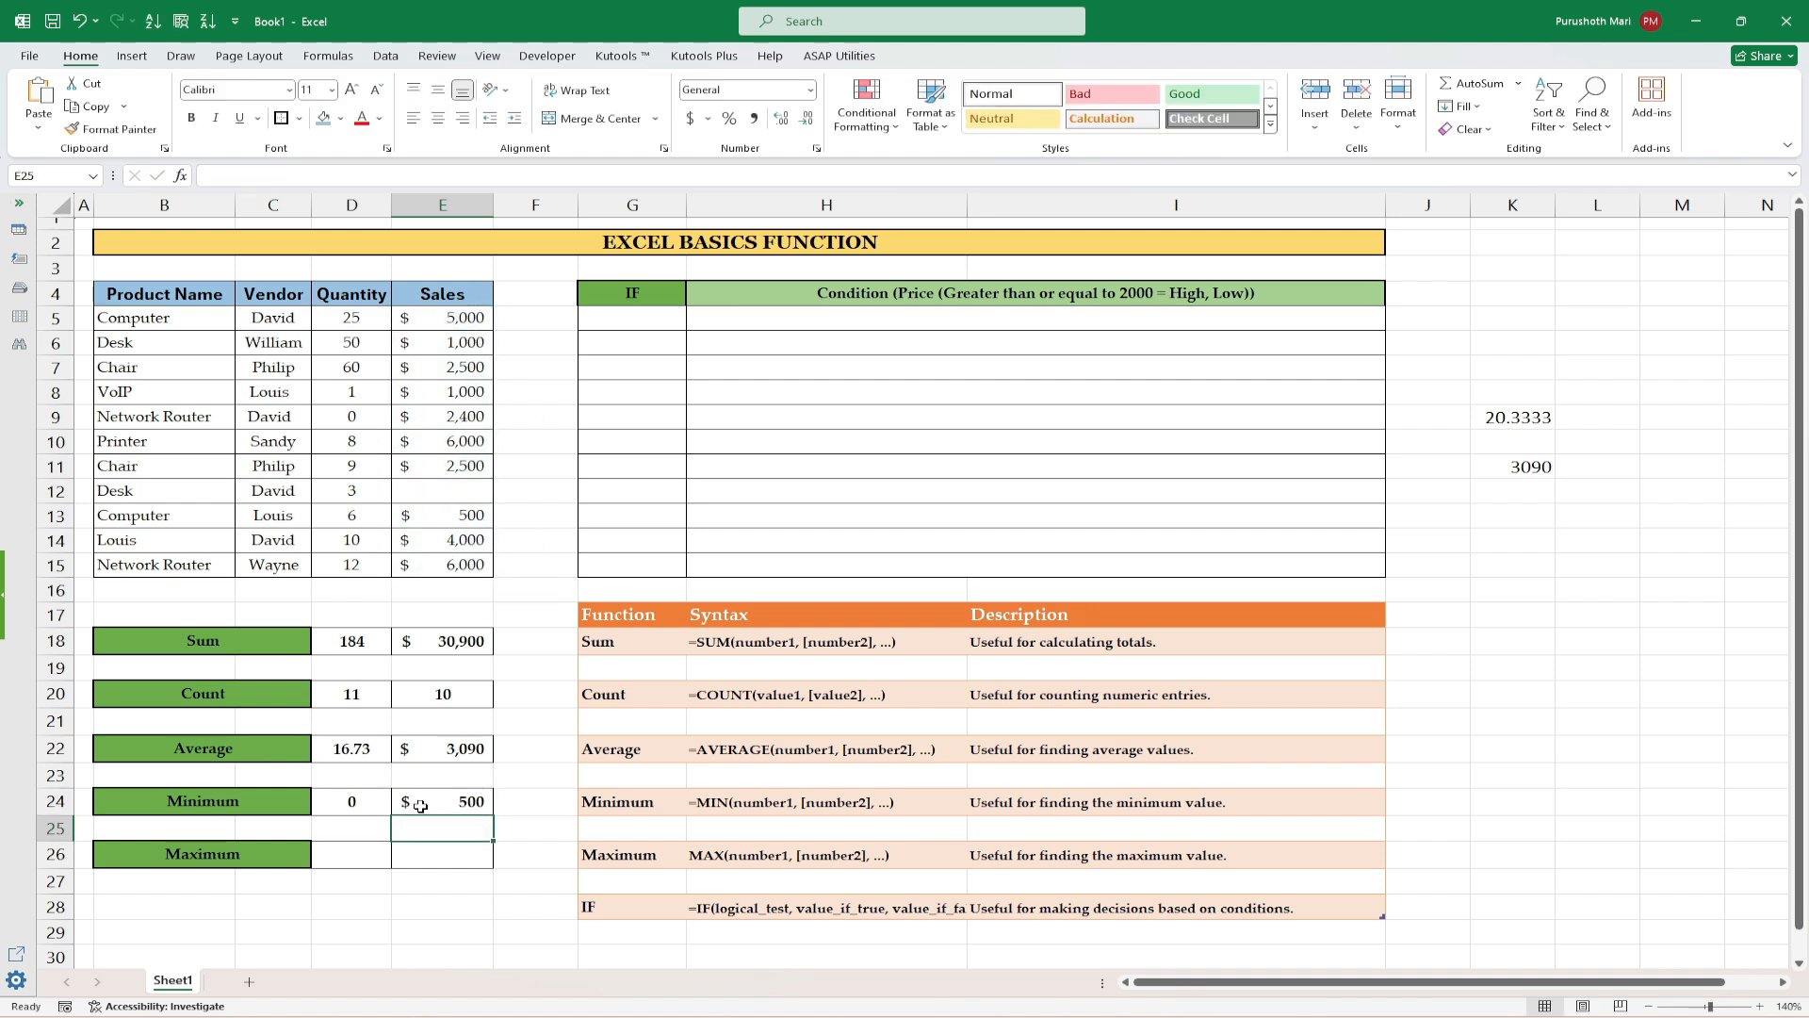
Step: Enter 100 as the missing Sales value in E12 to test the Sales minimum
left_click(453, 489)
type("100")
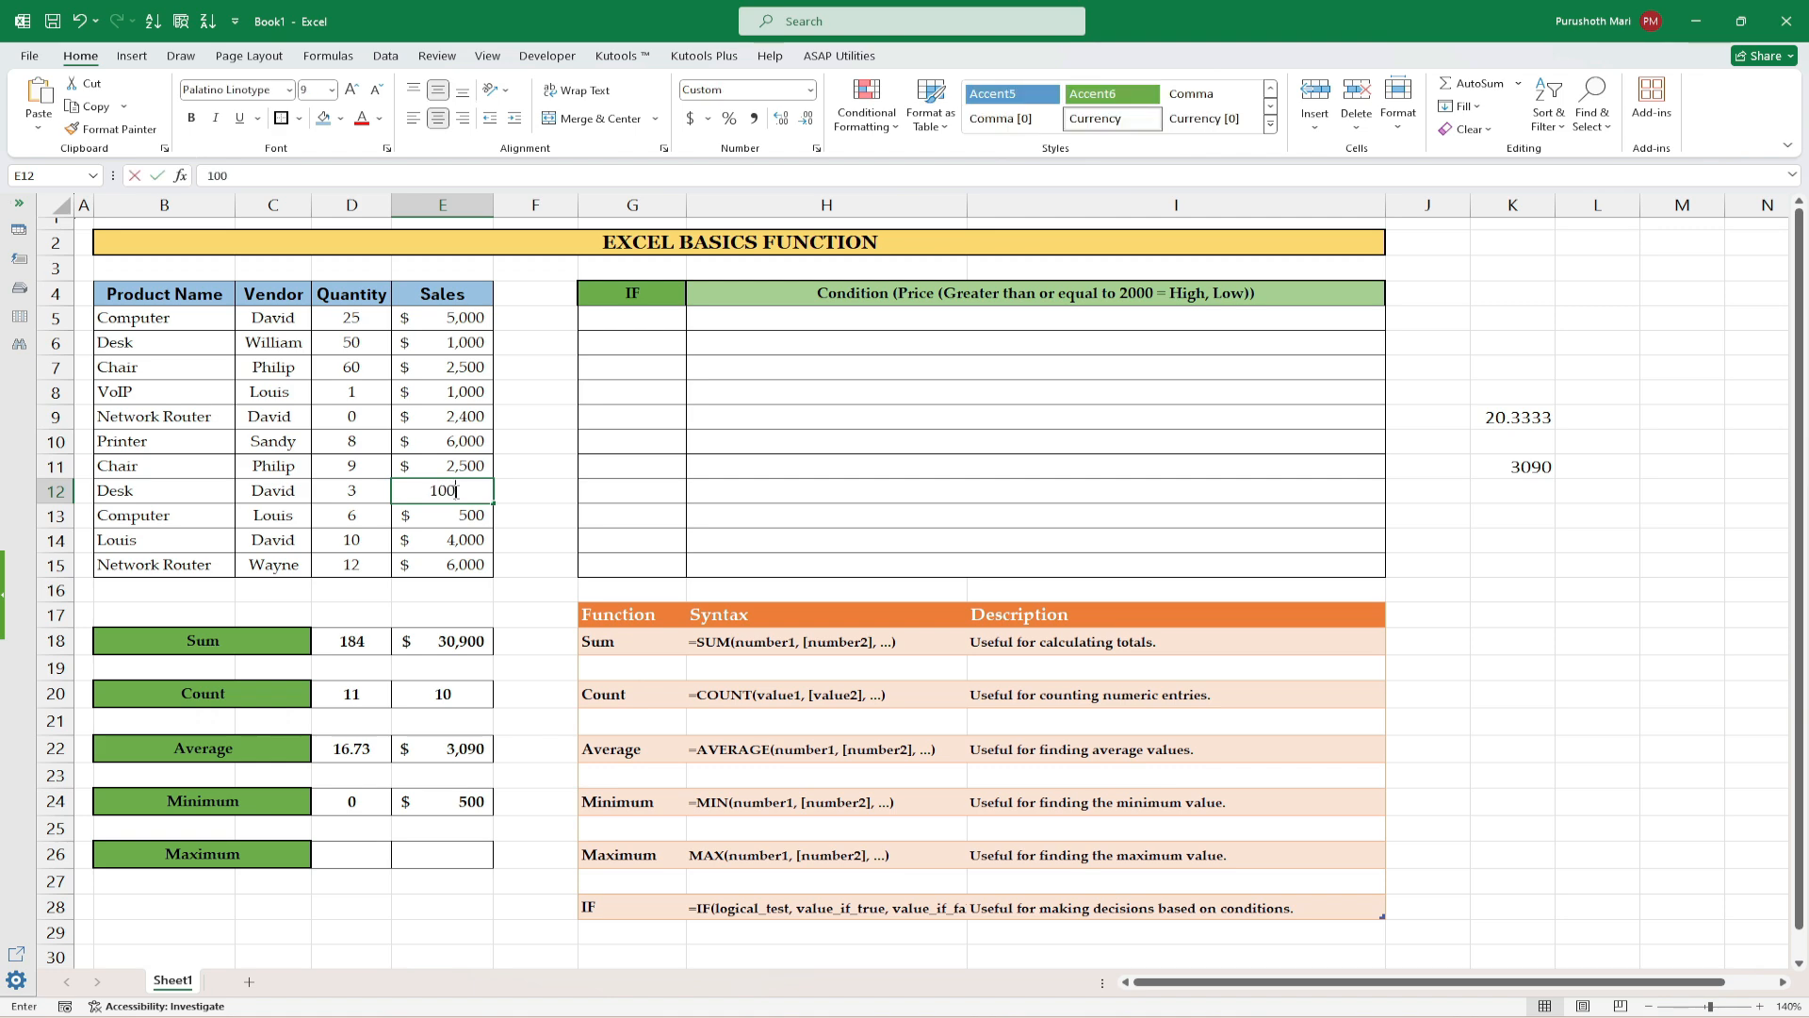
key("Return")
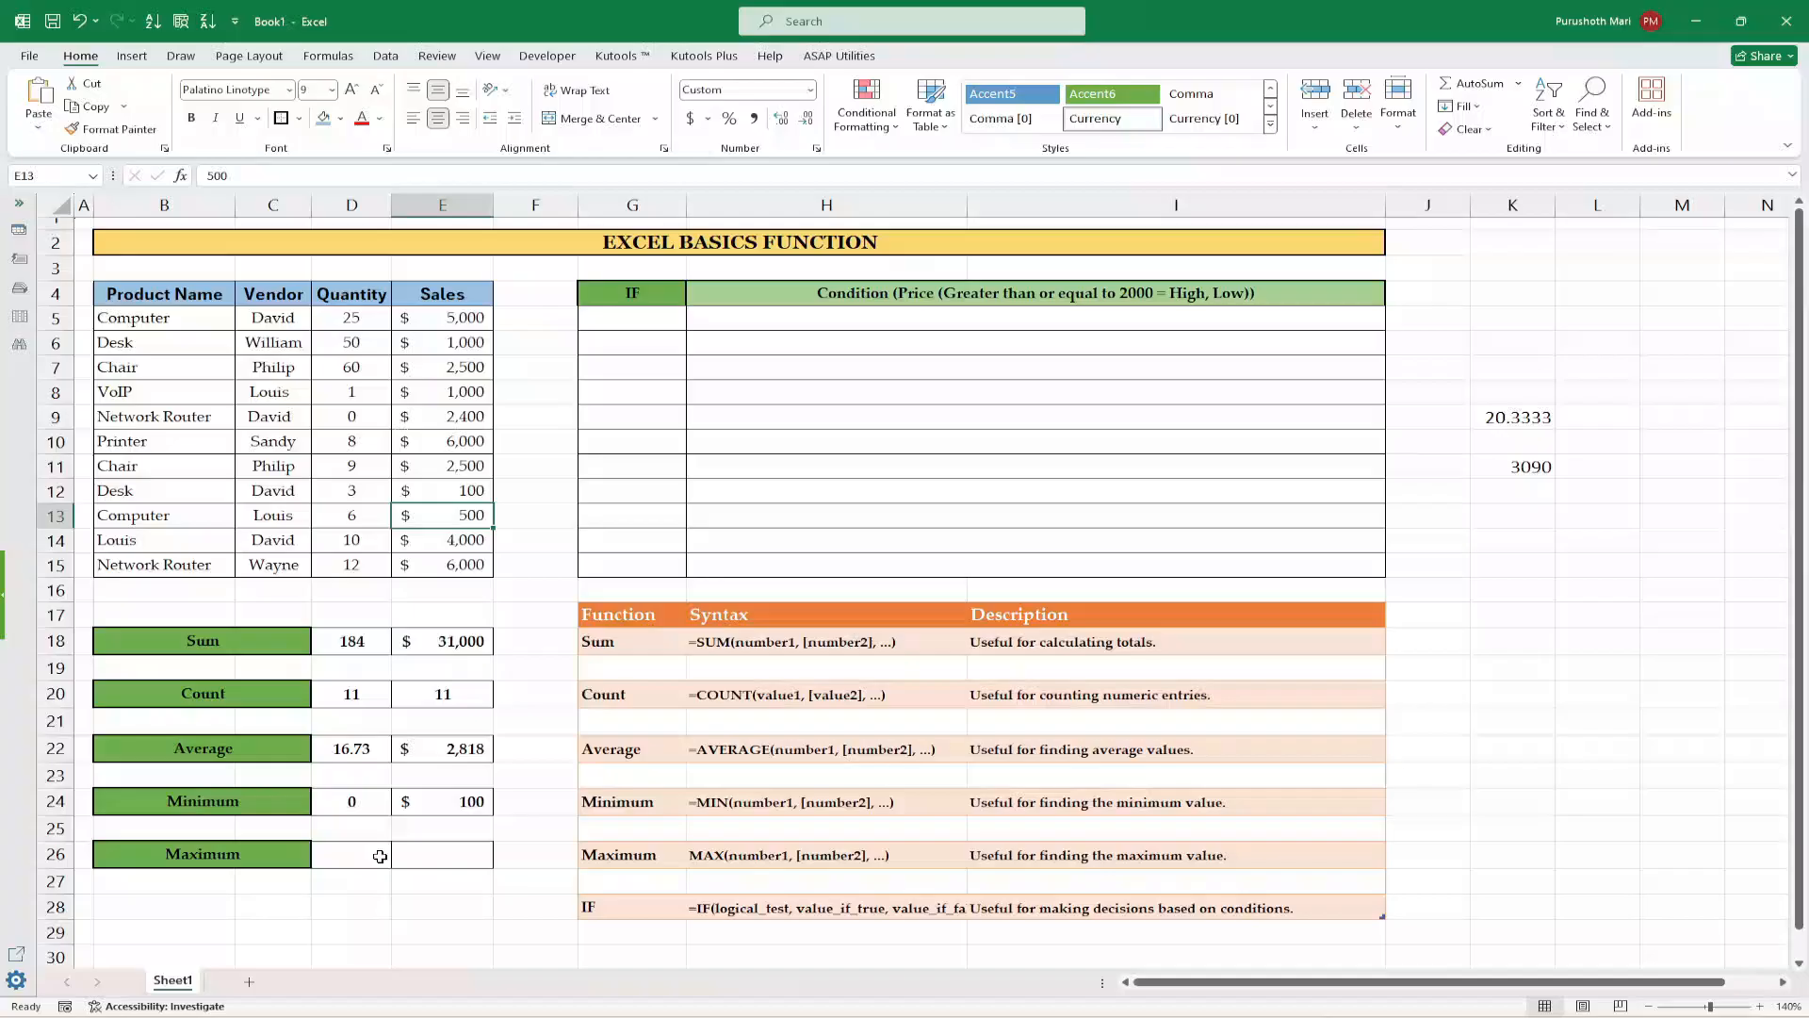
Step: Calculate the maximum of the Quantity values D5:D15 in D26 with the MAX function
left_click(379, 855)
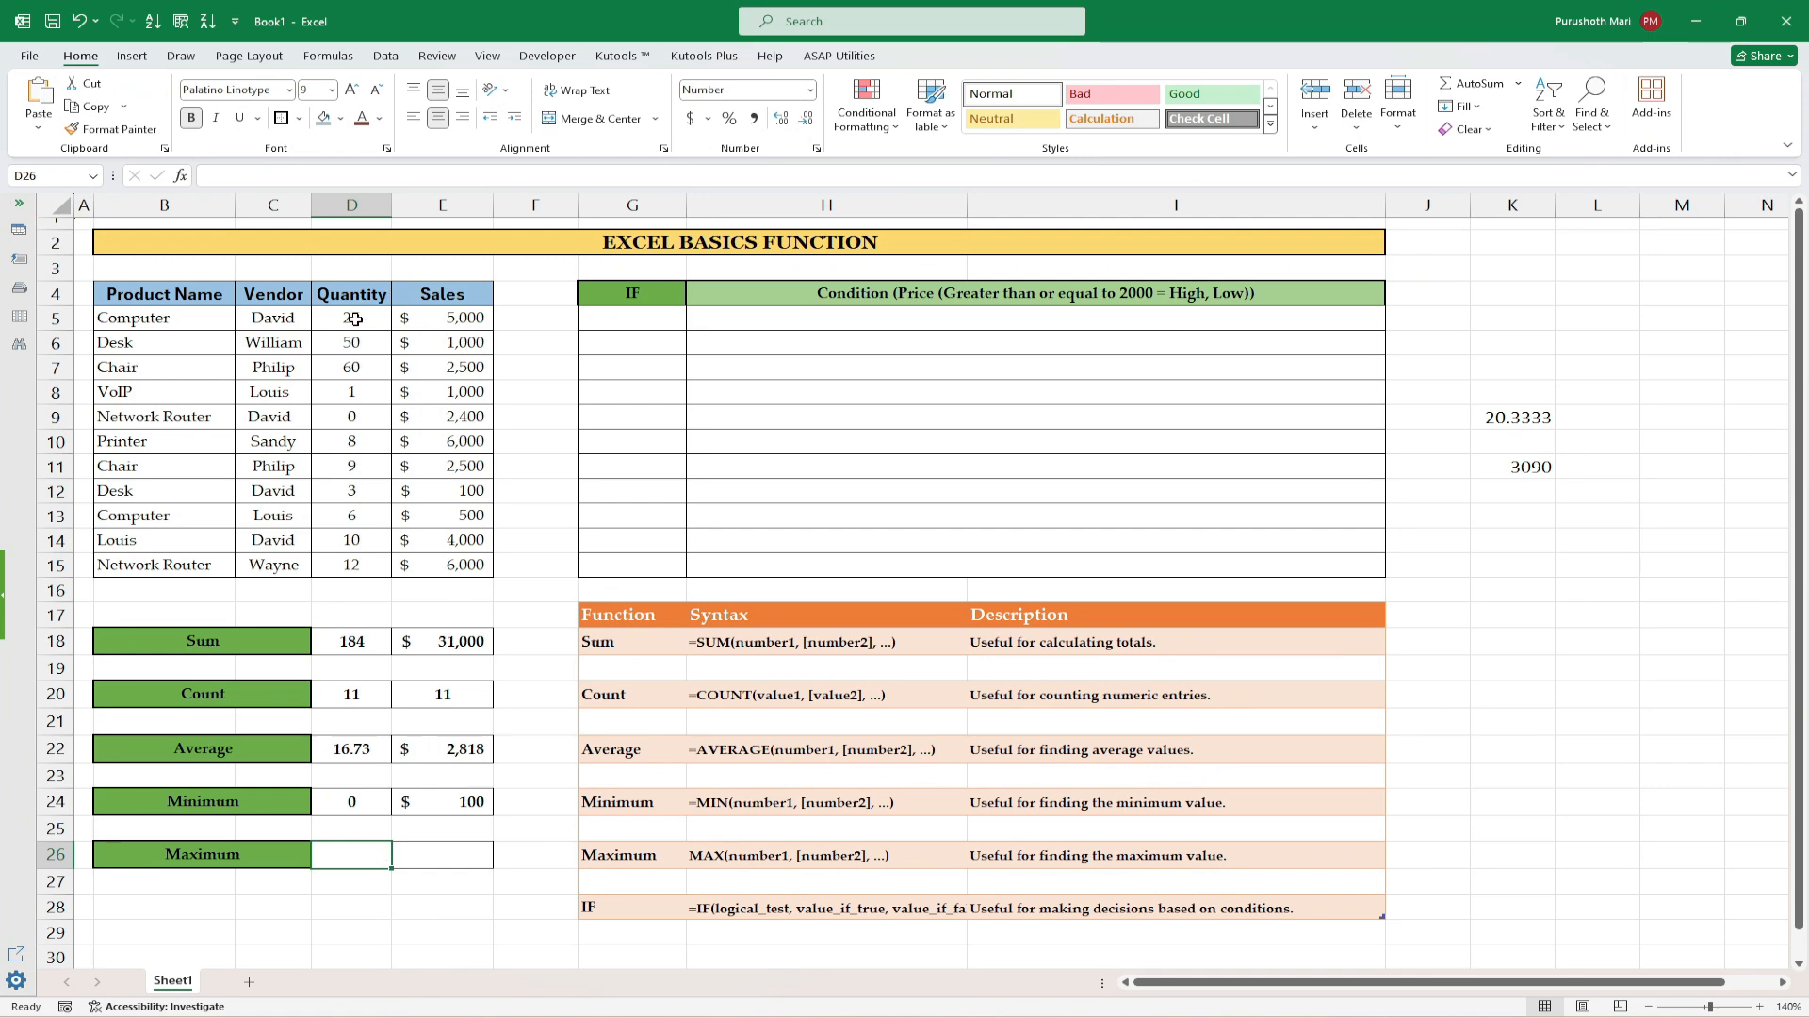
type("=m")
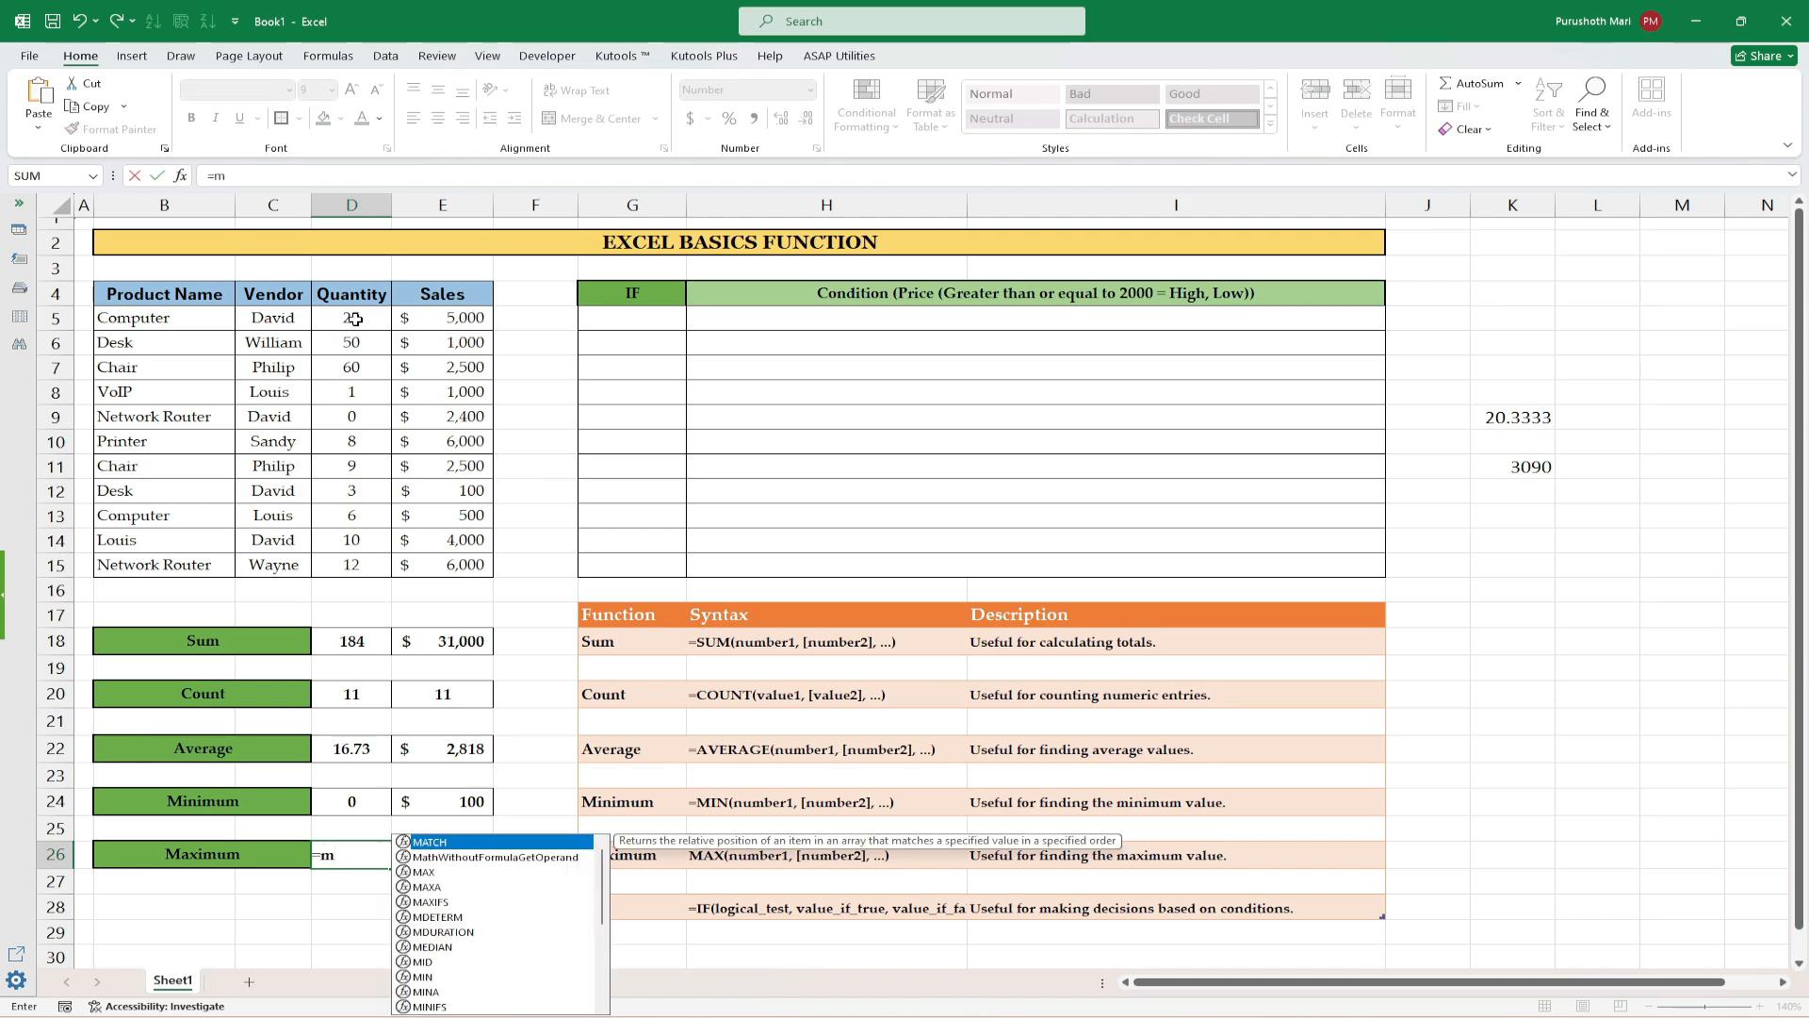
type("ax")
key("Tab")
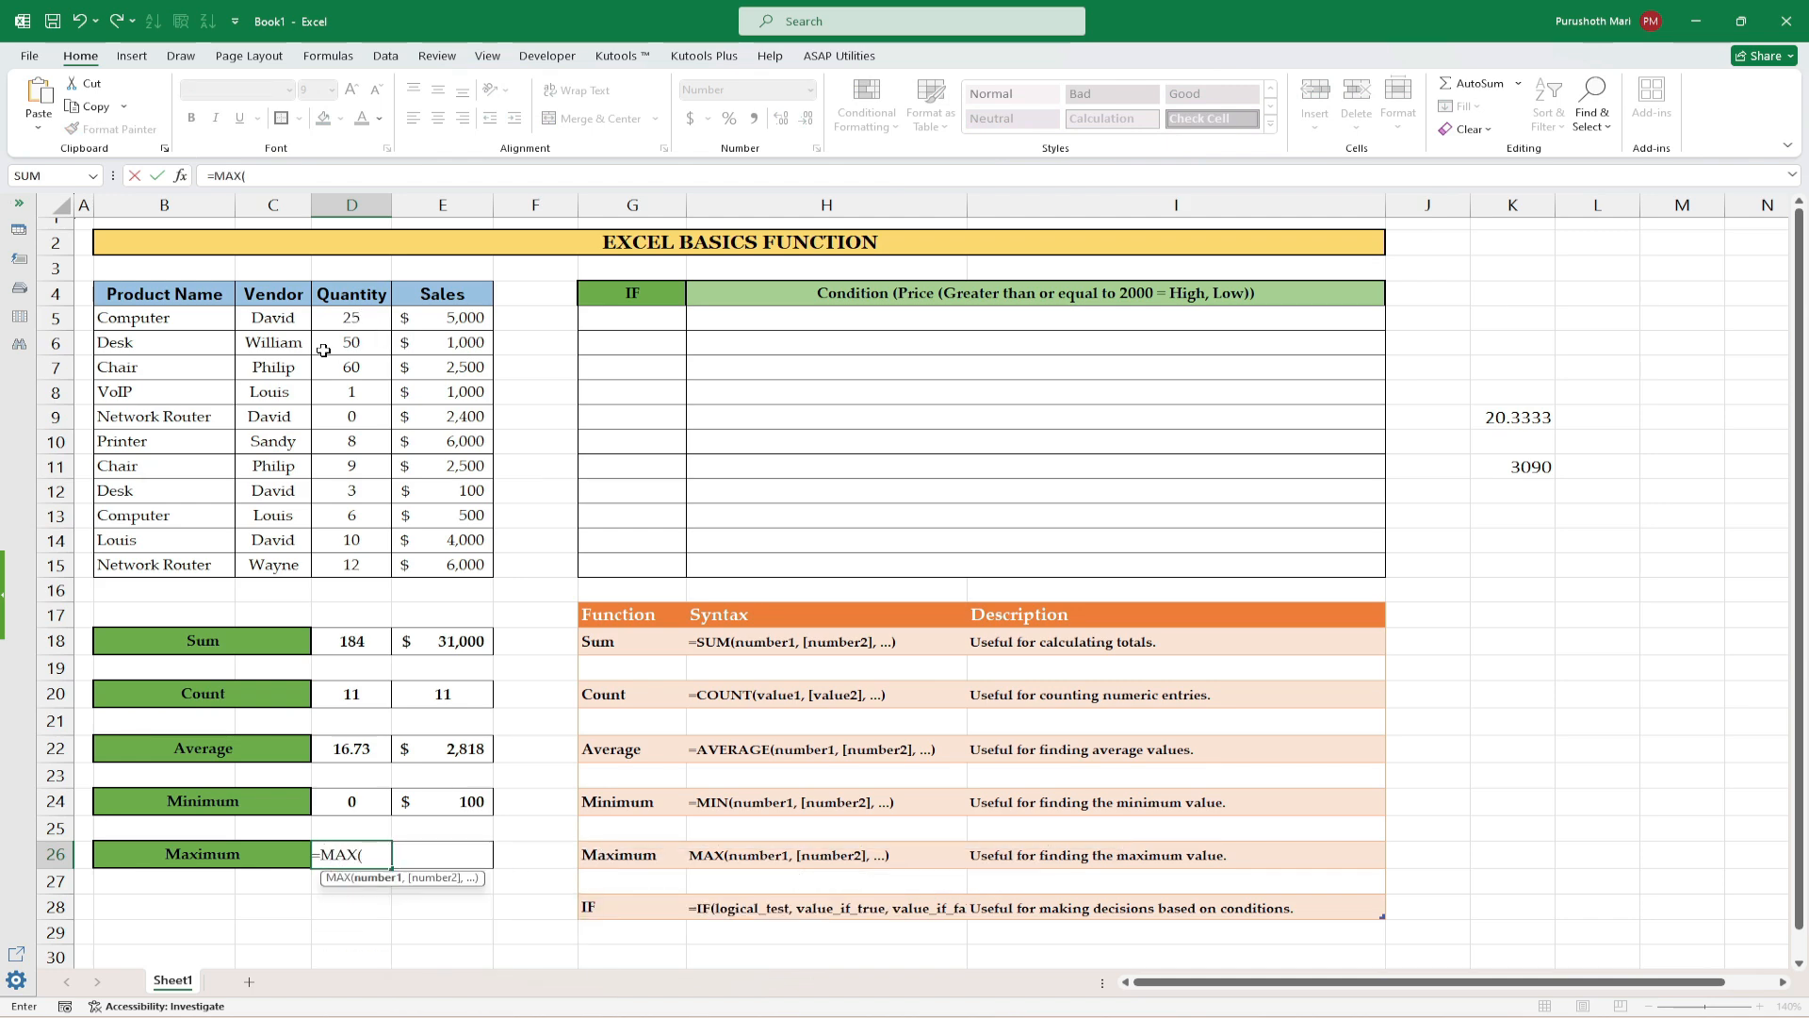
left_click_drag(352, 317, 352, 558)
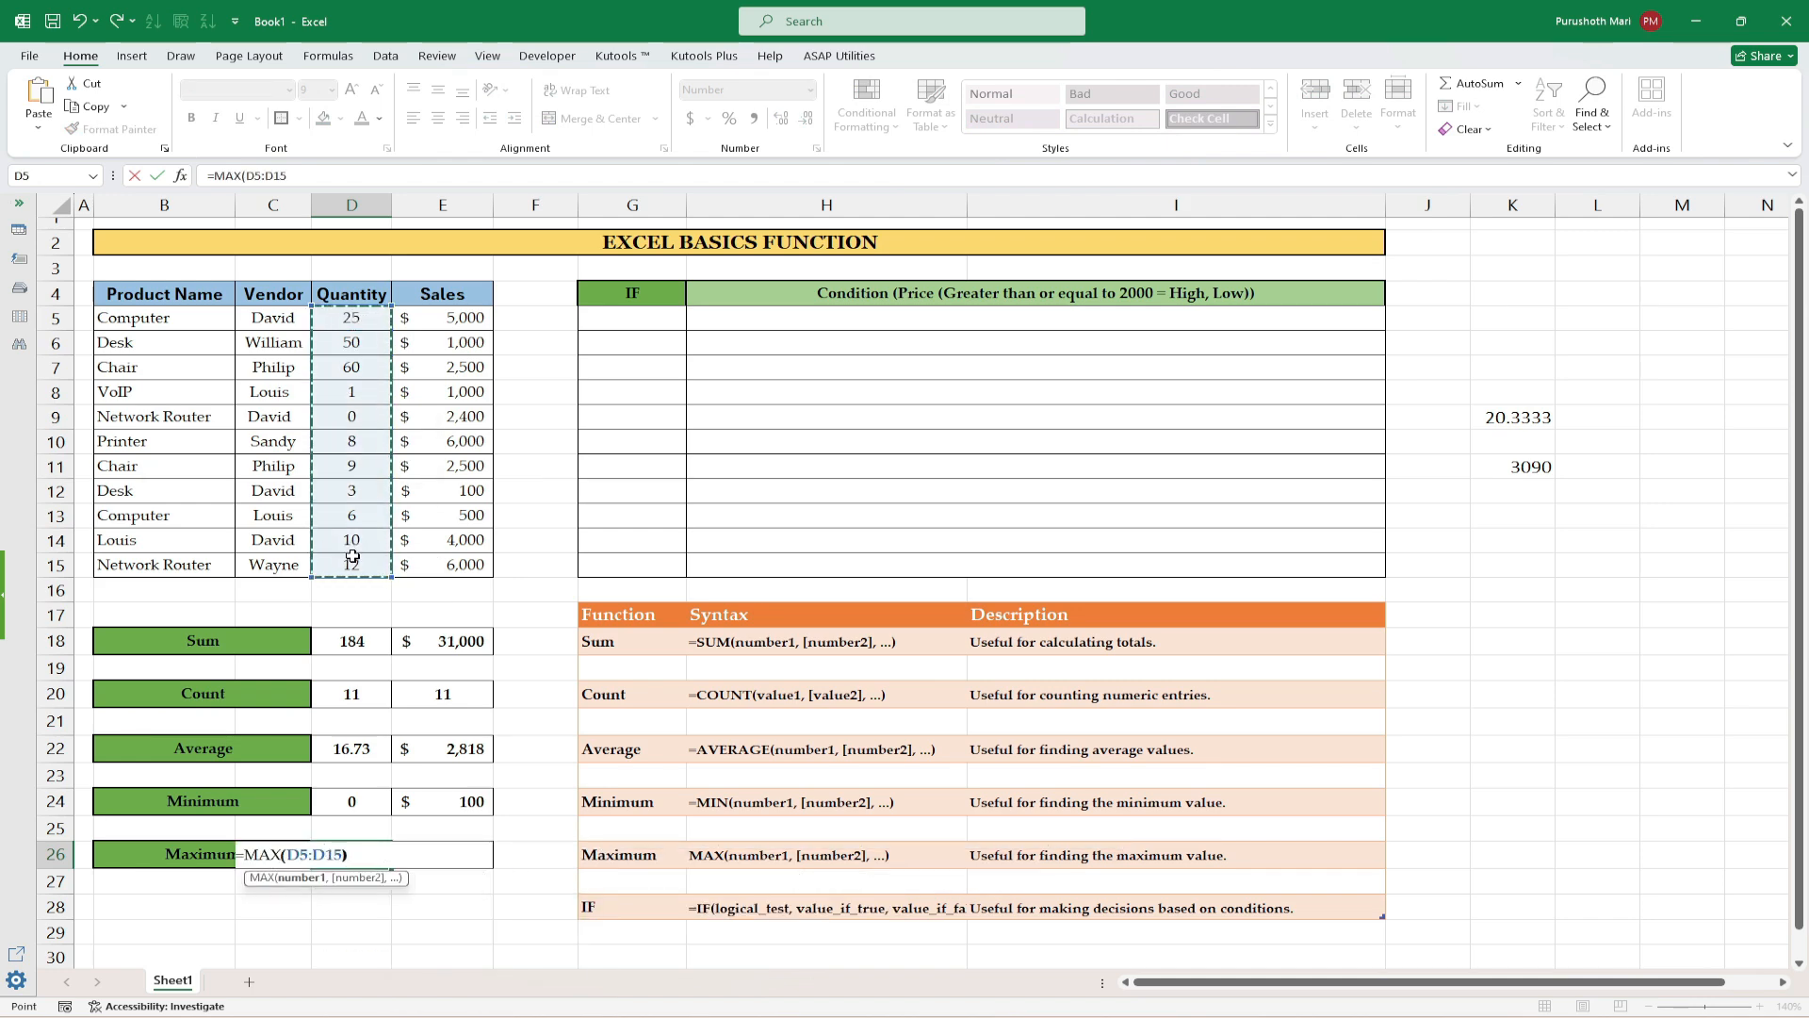
key("Return")
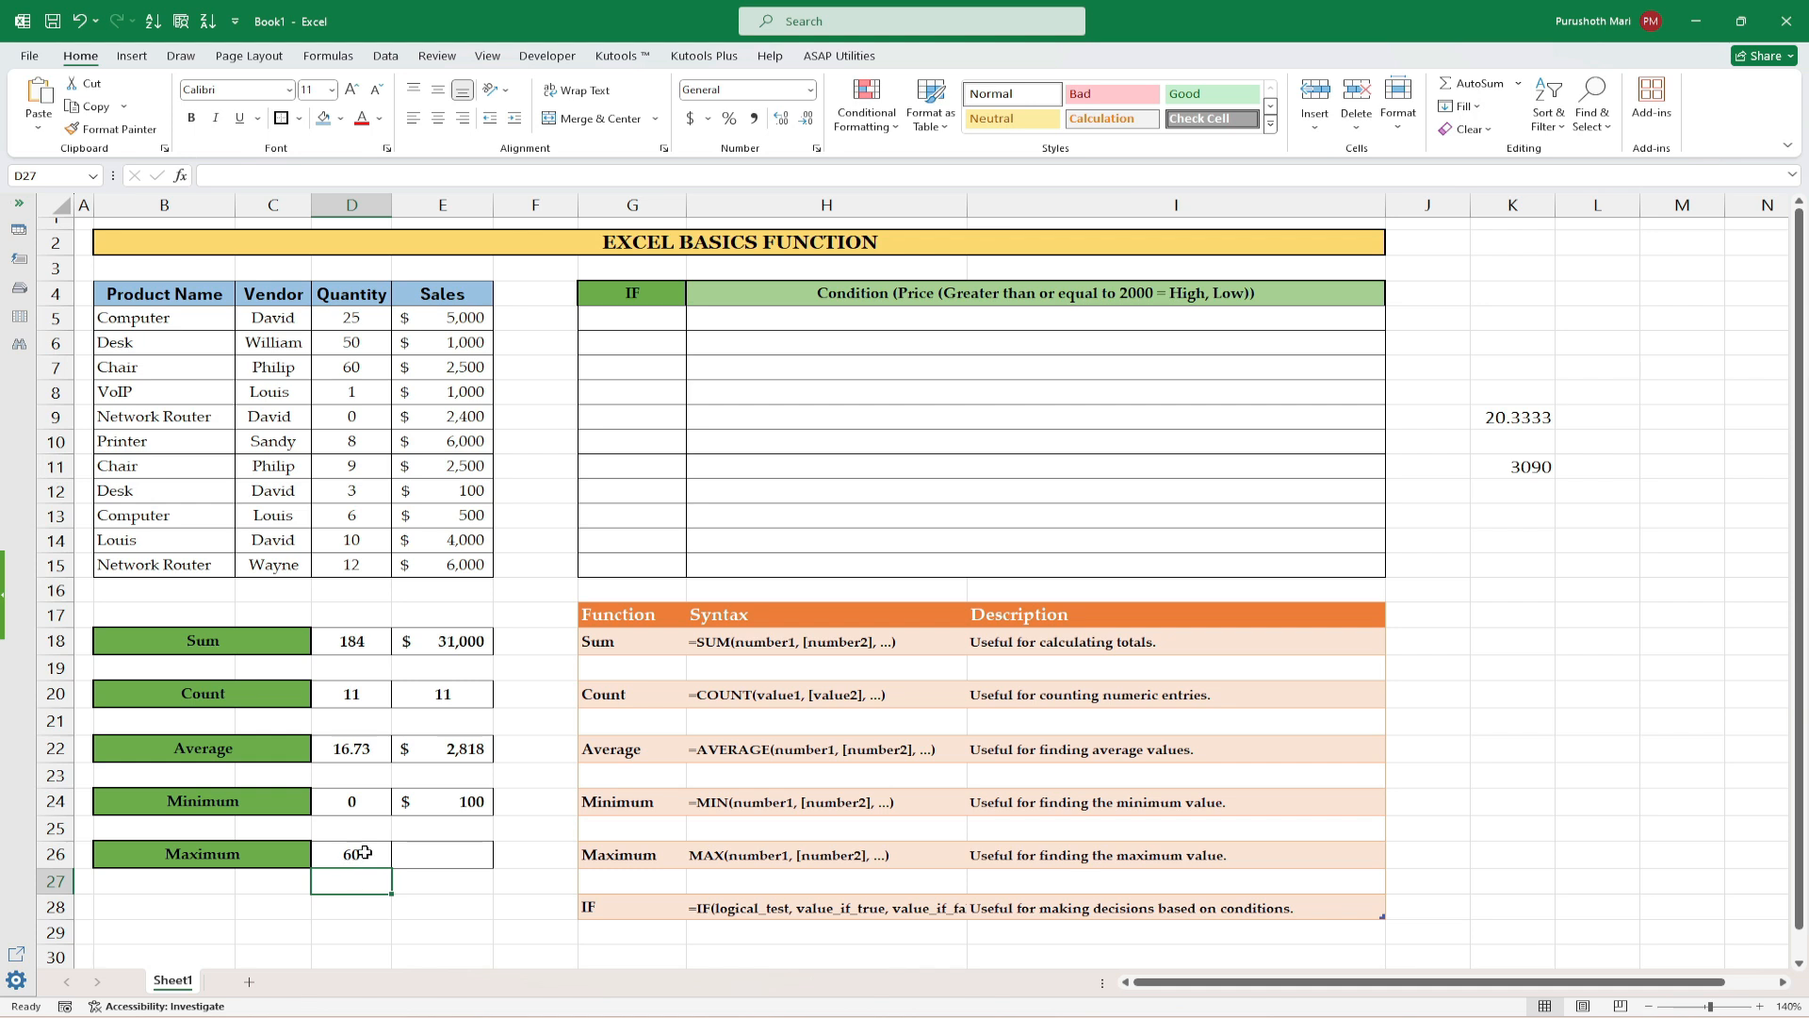
Step: Change the Network Router quantity in D9 to 100 to test the Quantity maximum
left_click(359, 366)
left_click(344, 425)
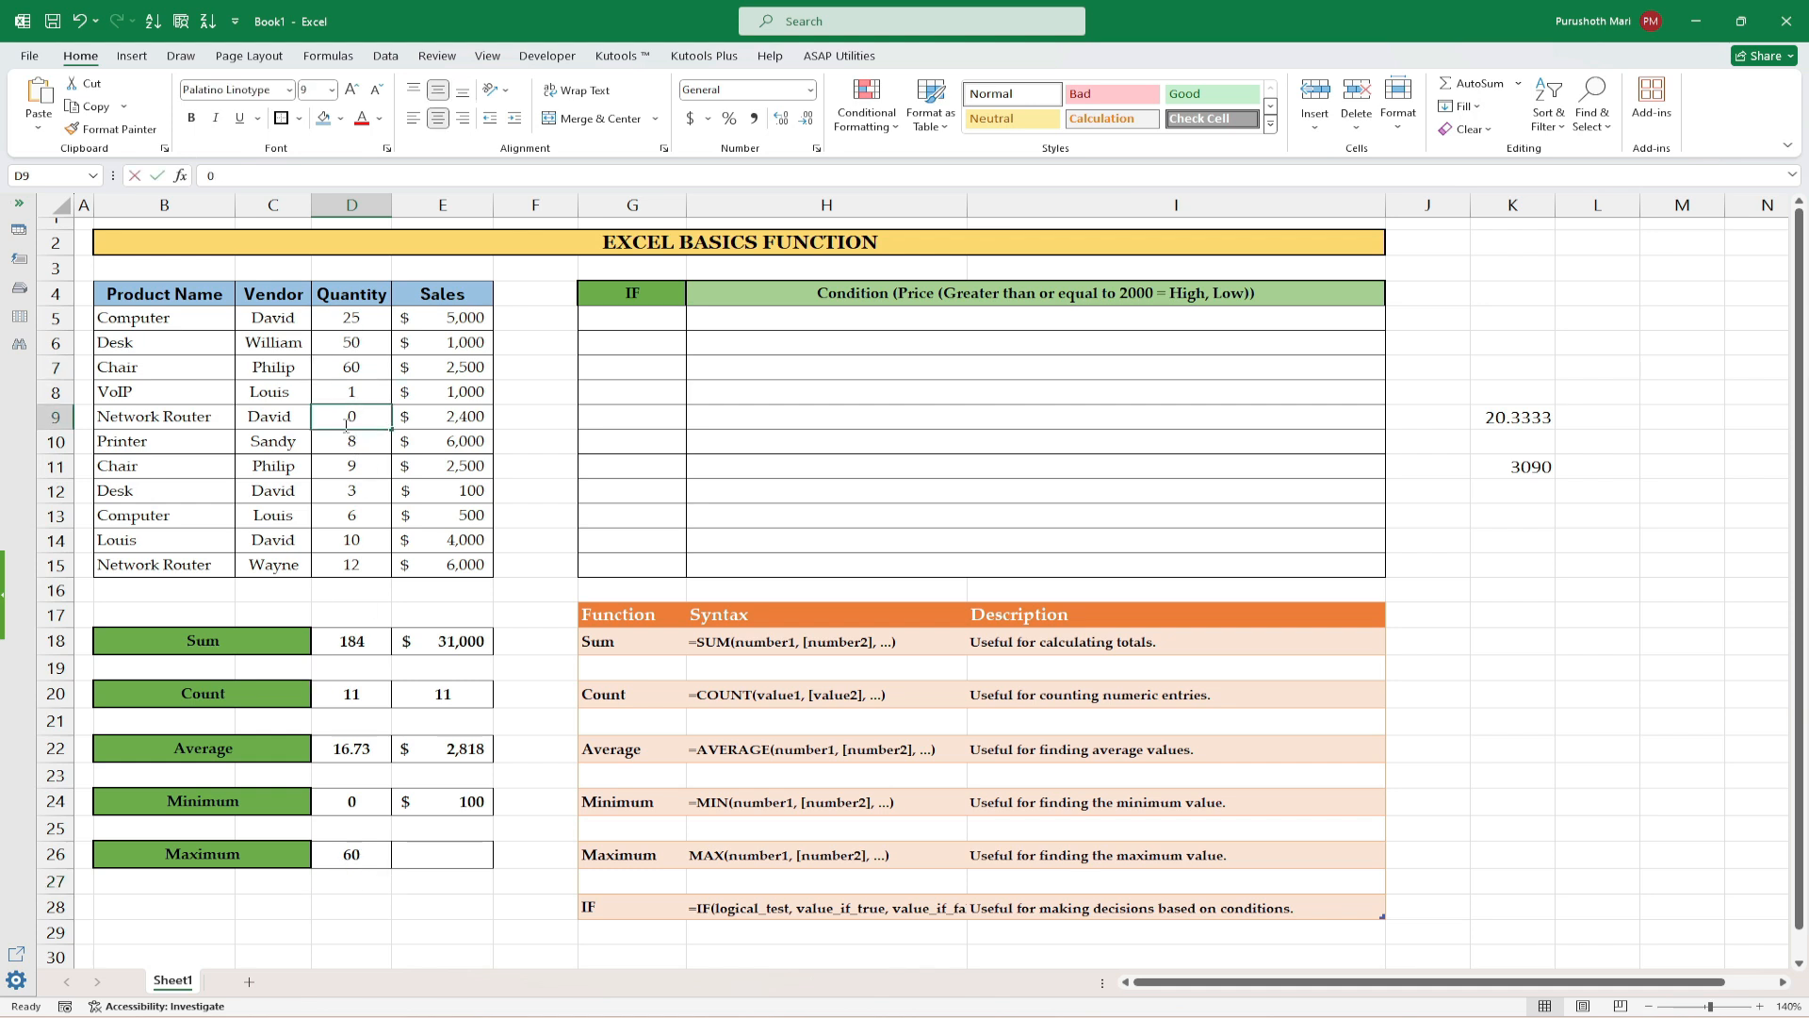
type("100")
key("Return")
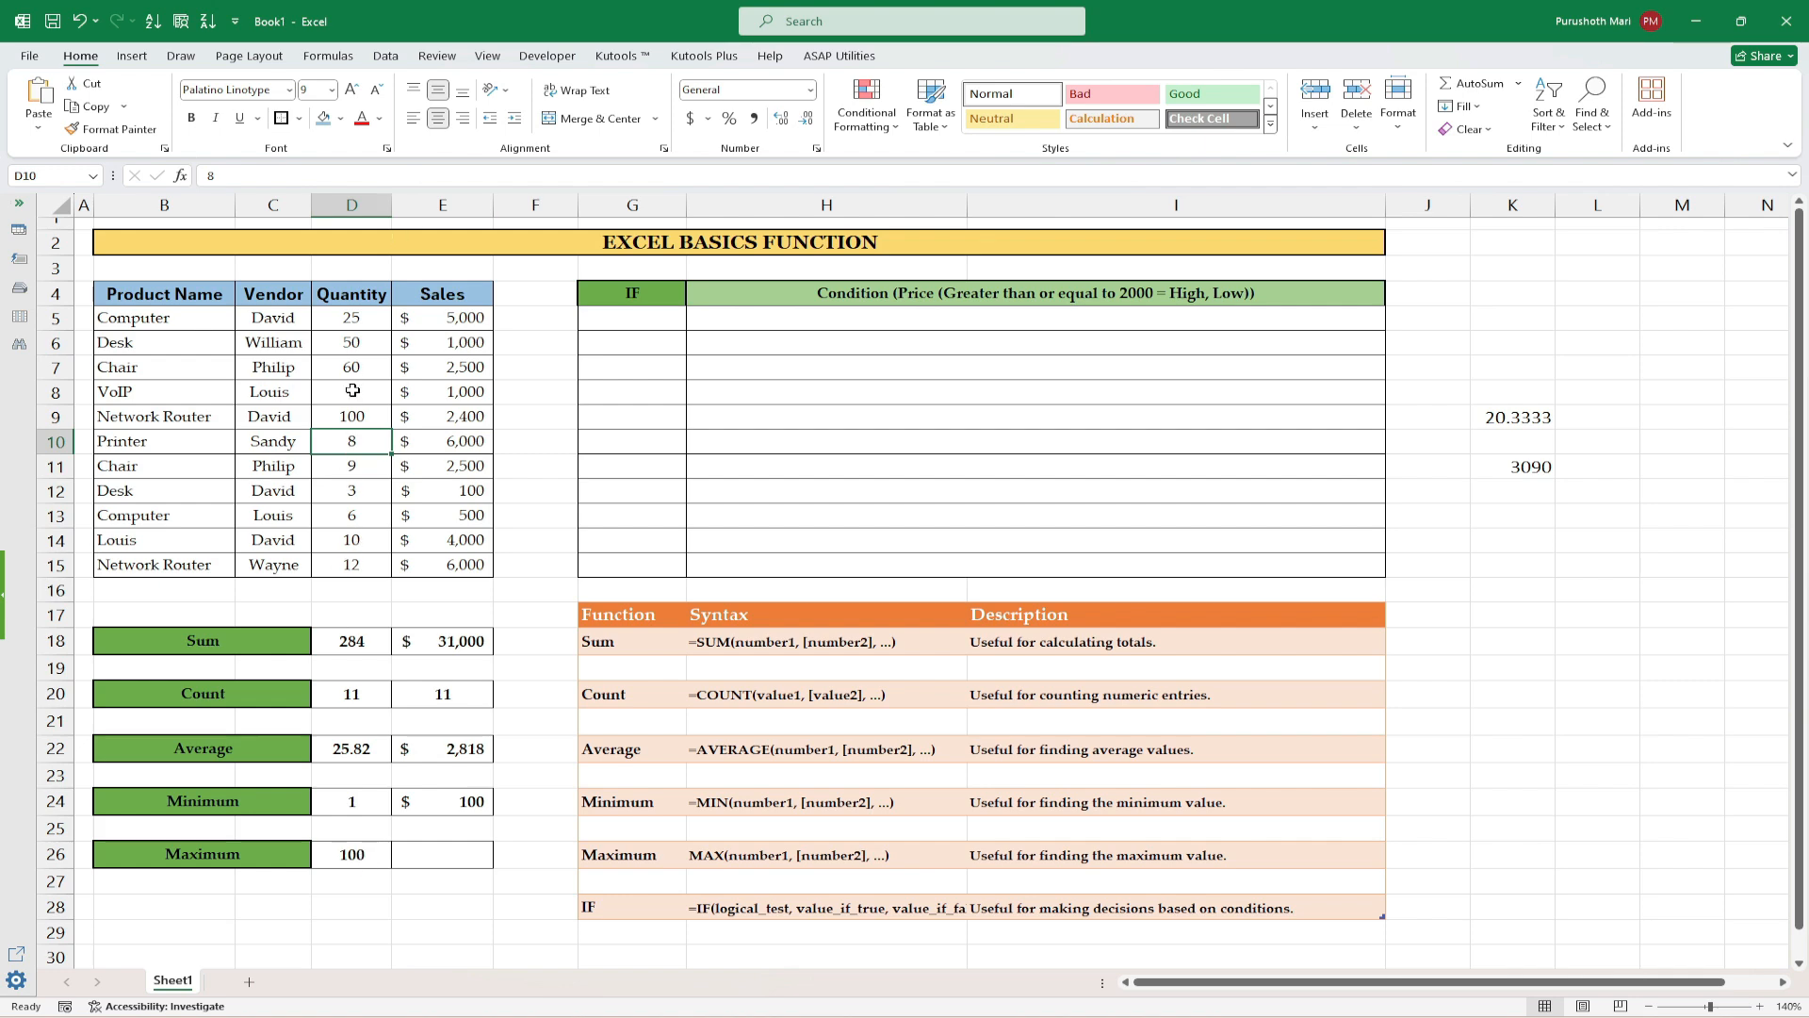
Step: Calculate the maximum of the Sales values E5:E15 in E26 with the MAX function
left_click(471, 857)
type("=ma")
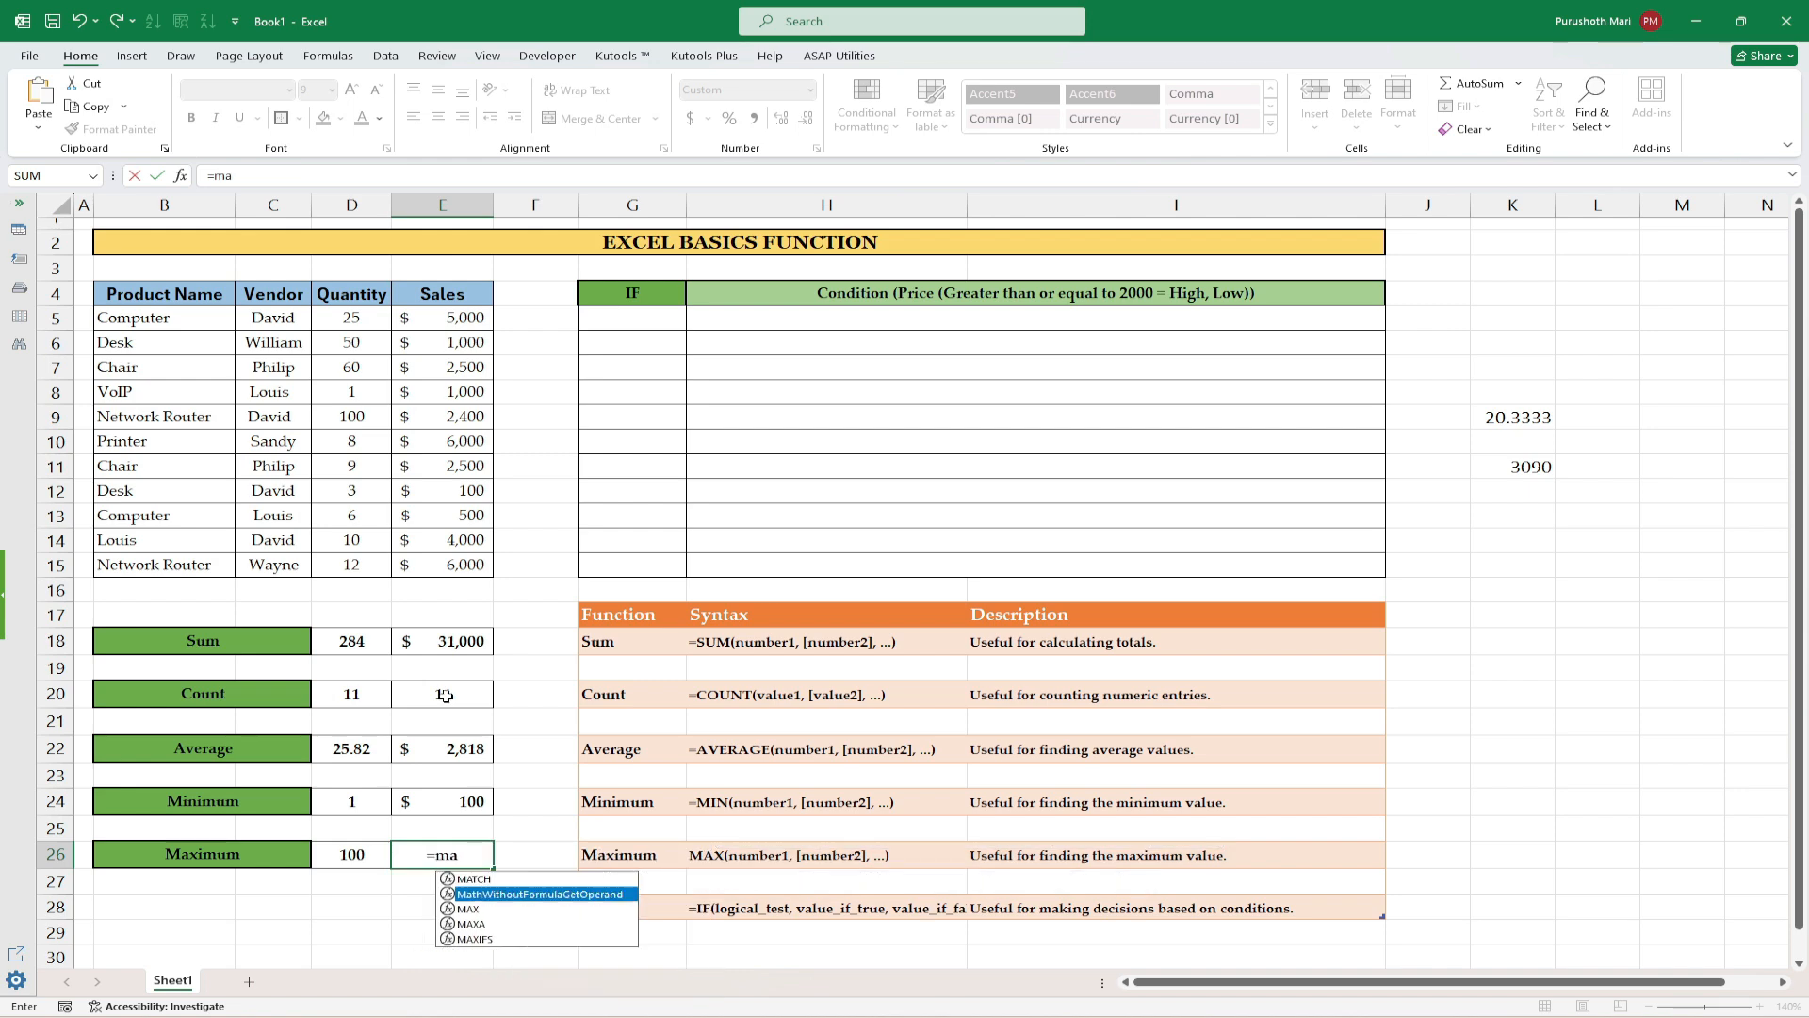
key("Down")
key("Tab")
left_click_drag(461, 325, 447, 556)
key("Return")
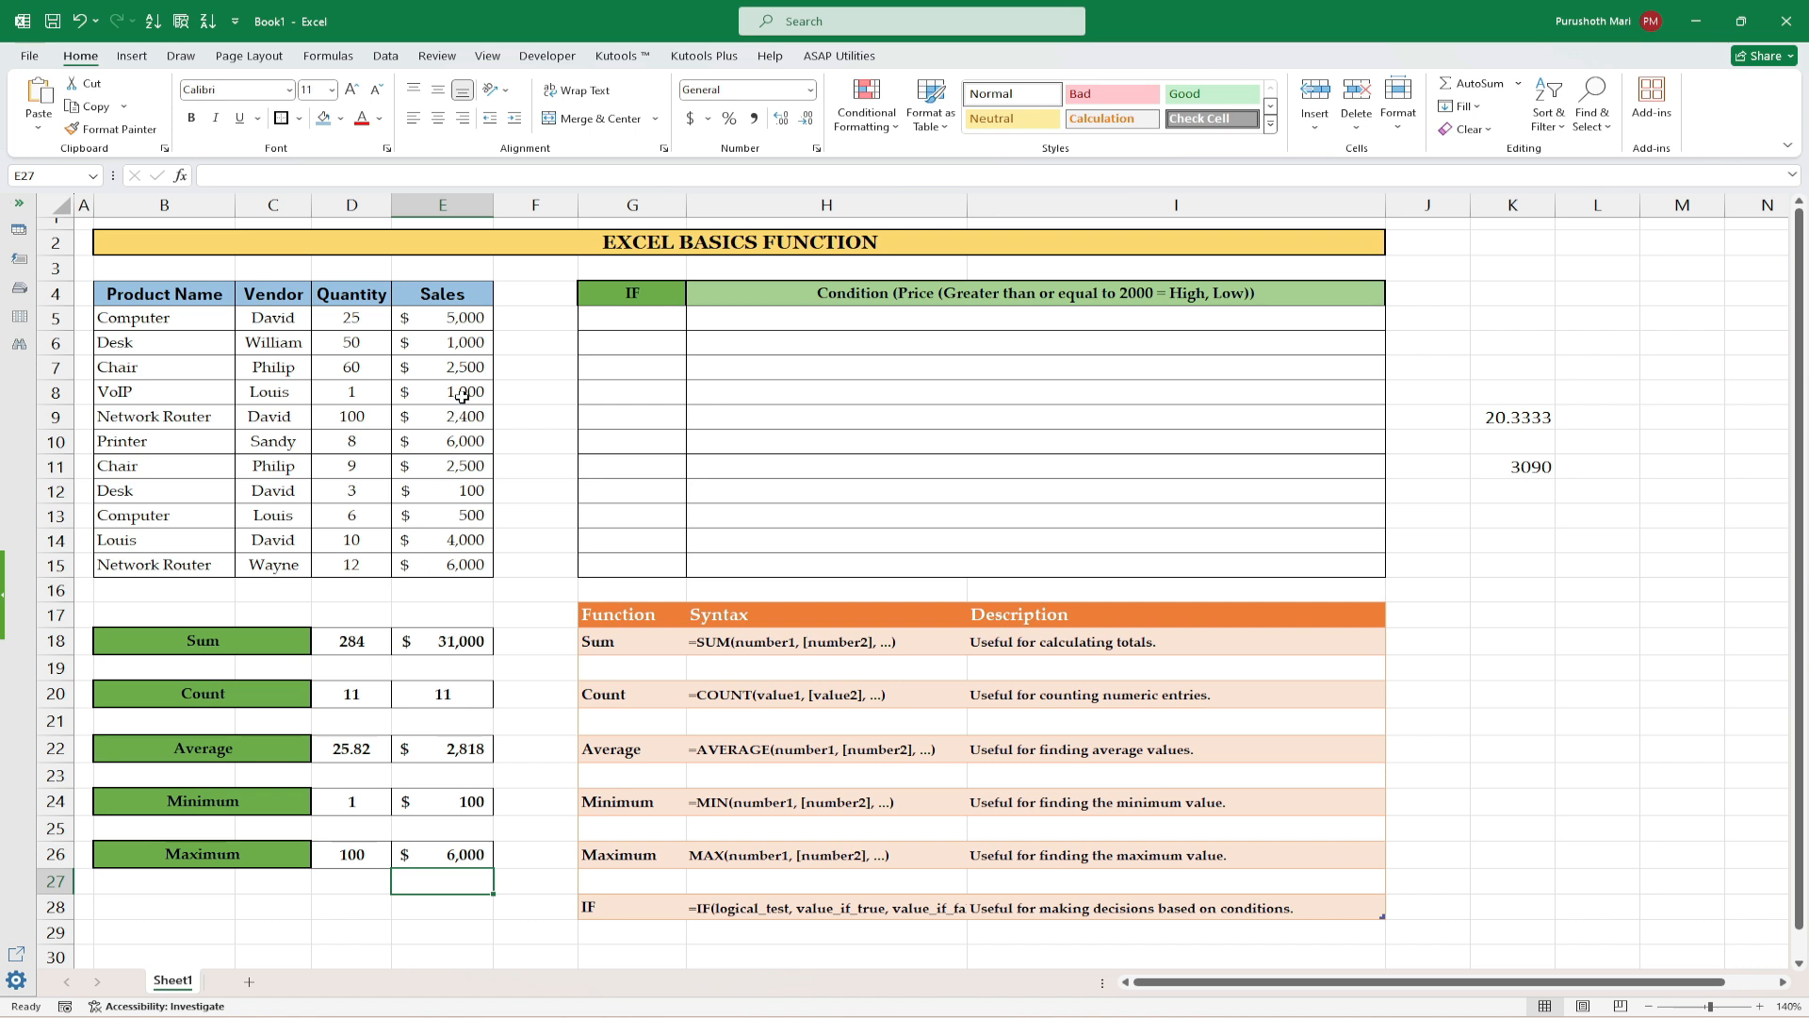
Step: Change the Computer sales value in E13 to 8000 and check the Sales maximum in E26
left_click(448, 445)
left_click(449, 521)
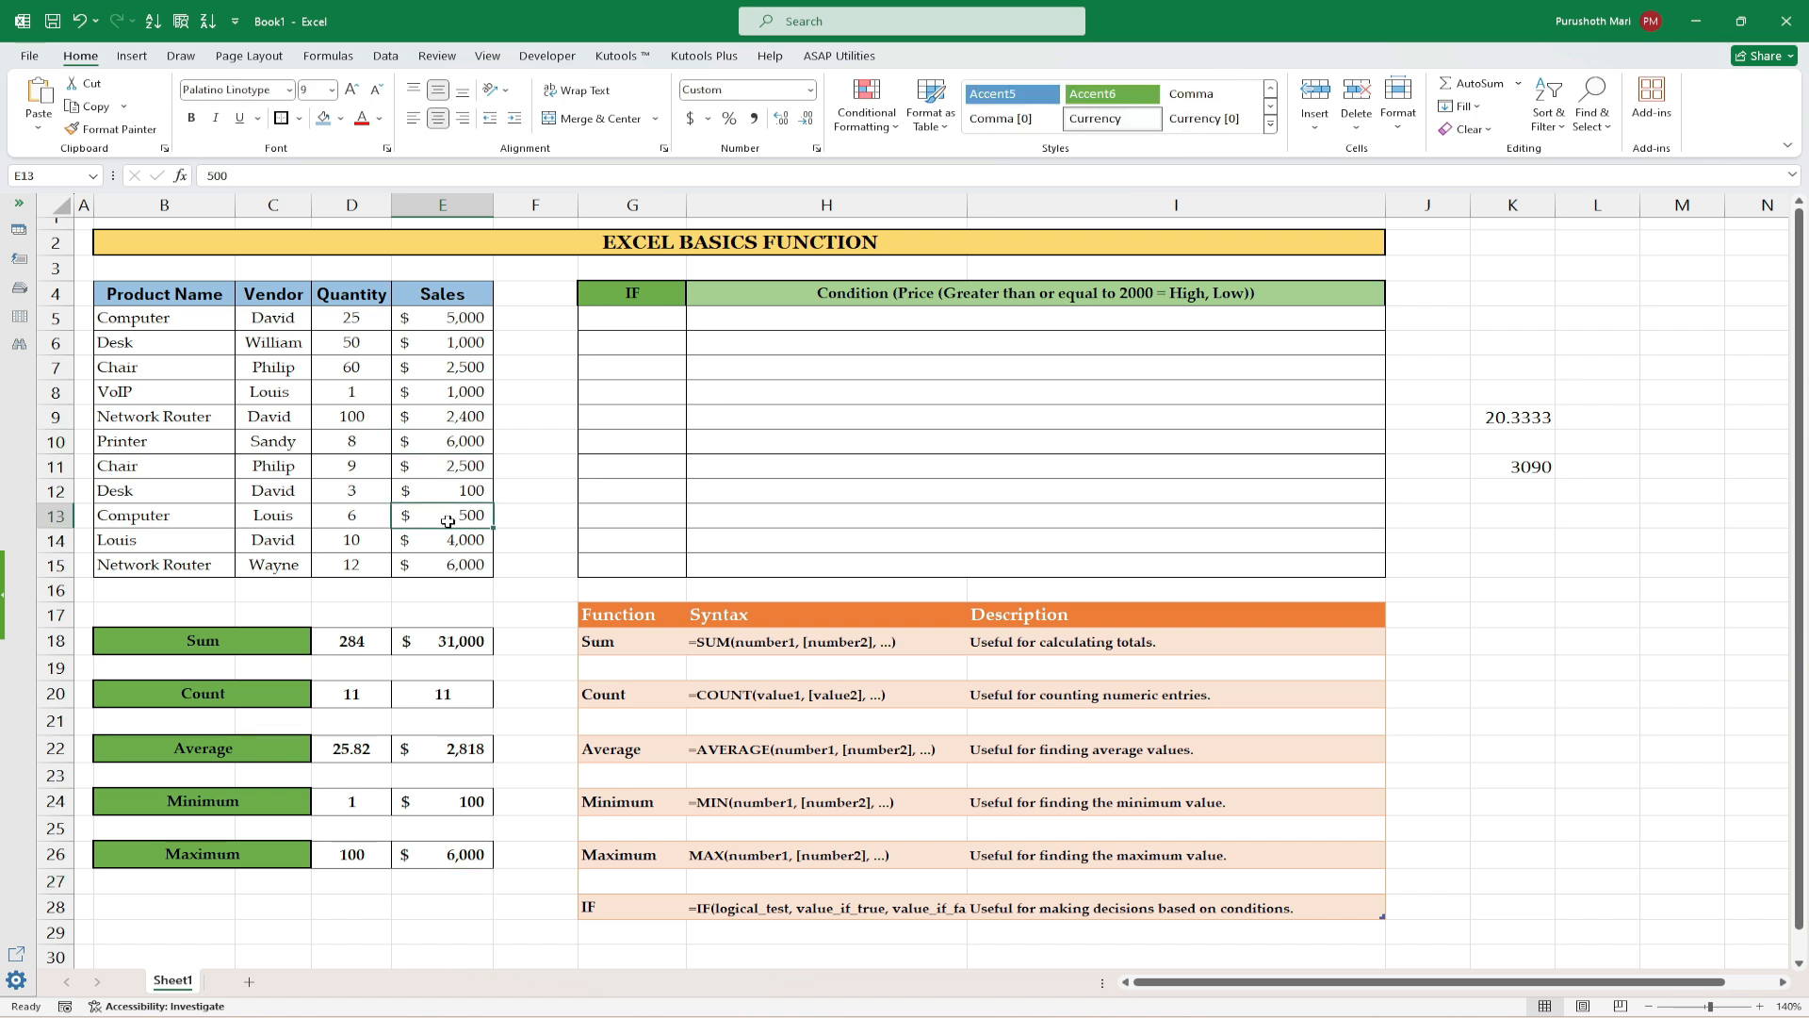
type("8000")
key("Return")
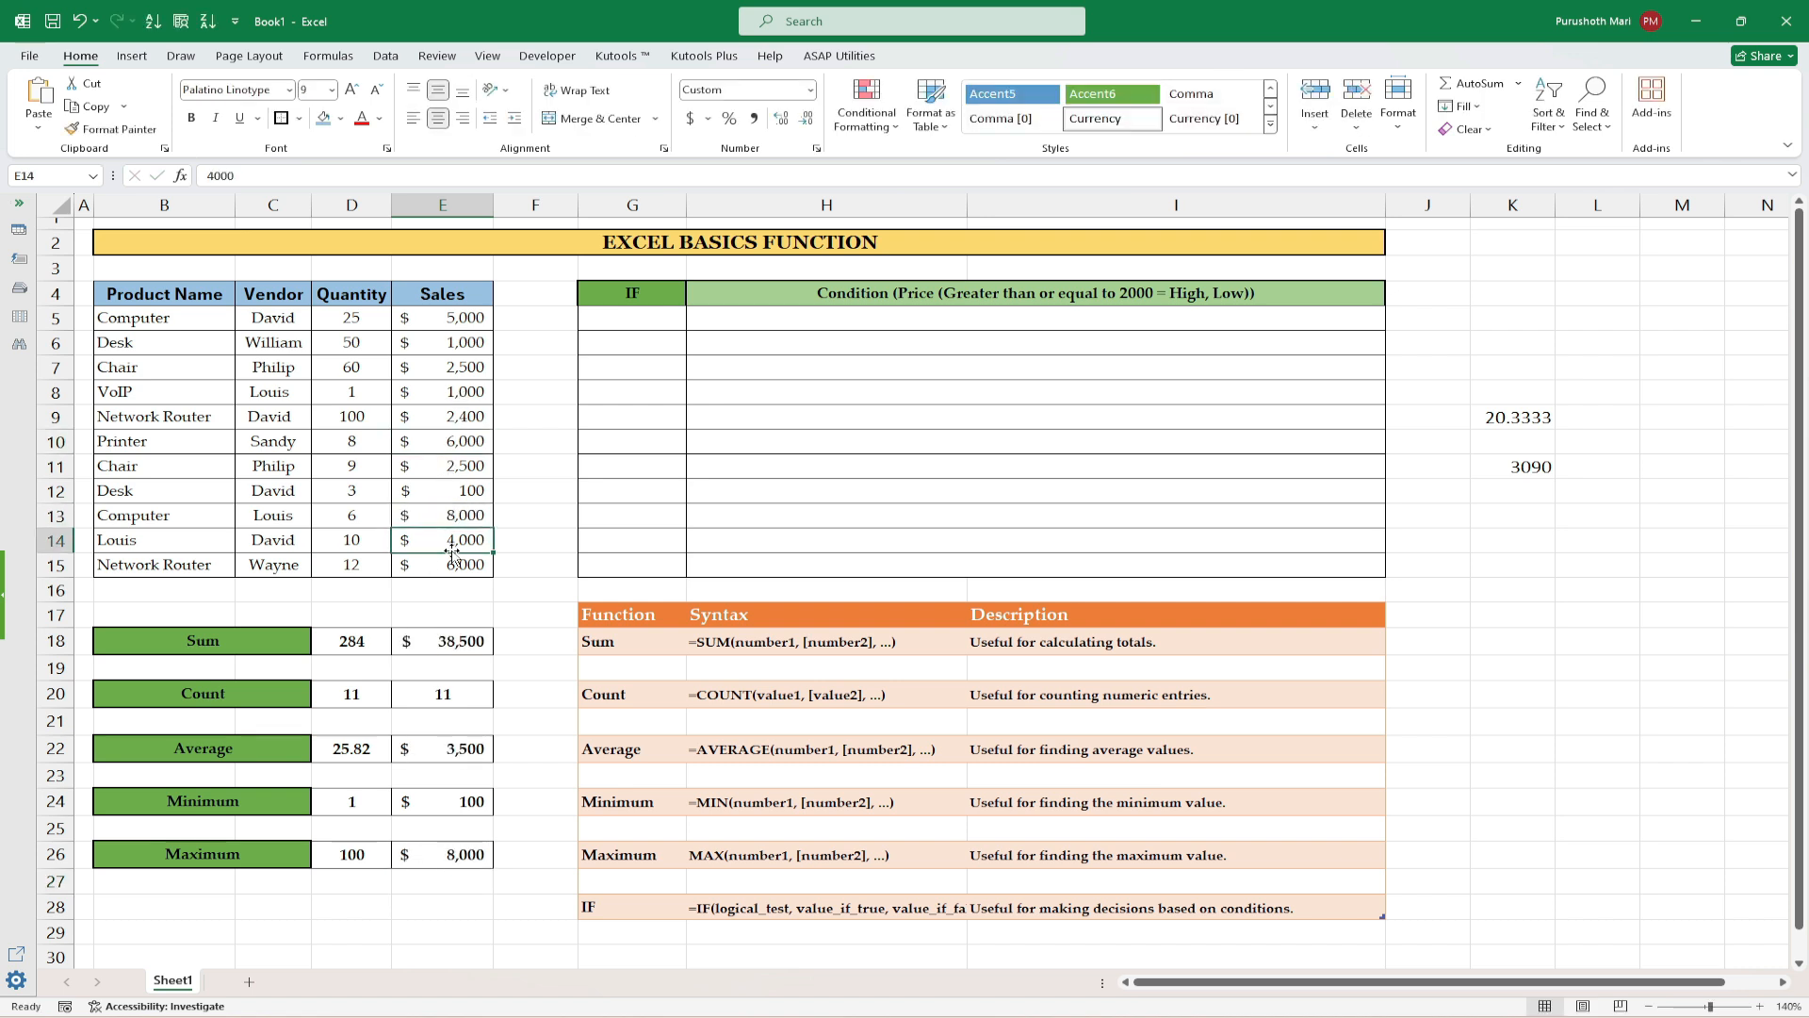
left_click(486, 851)
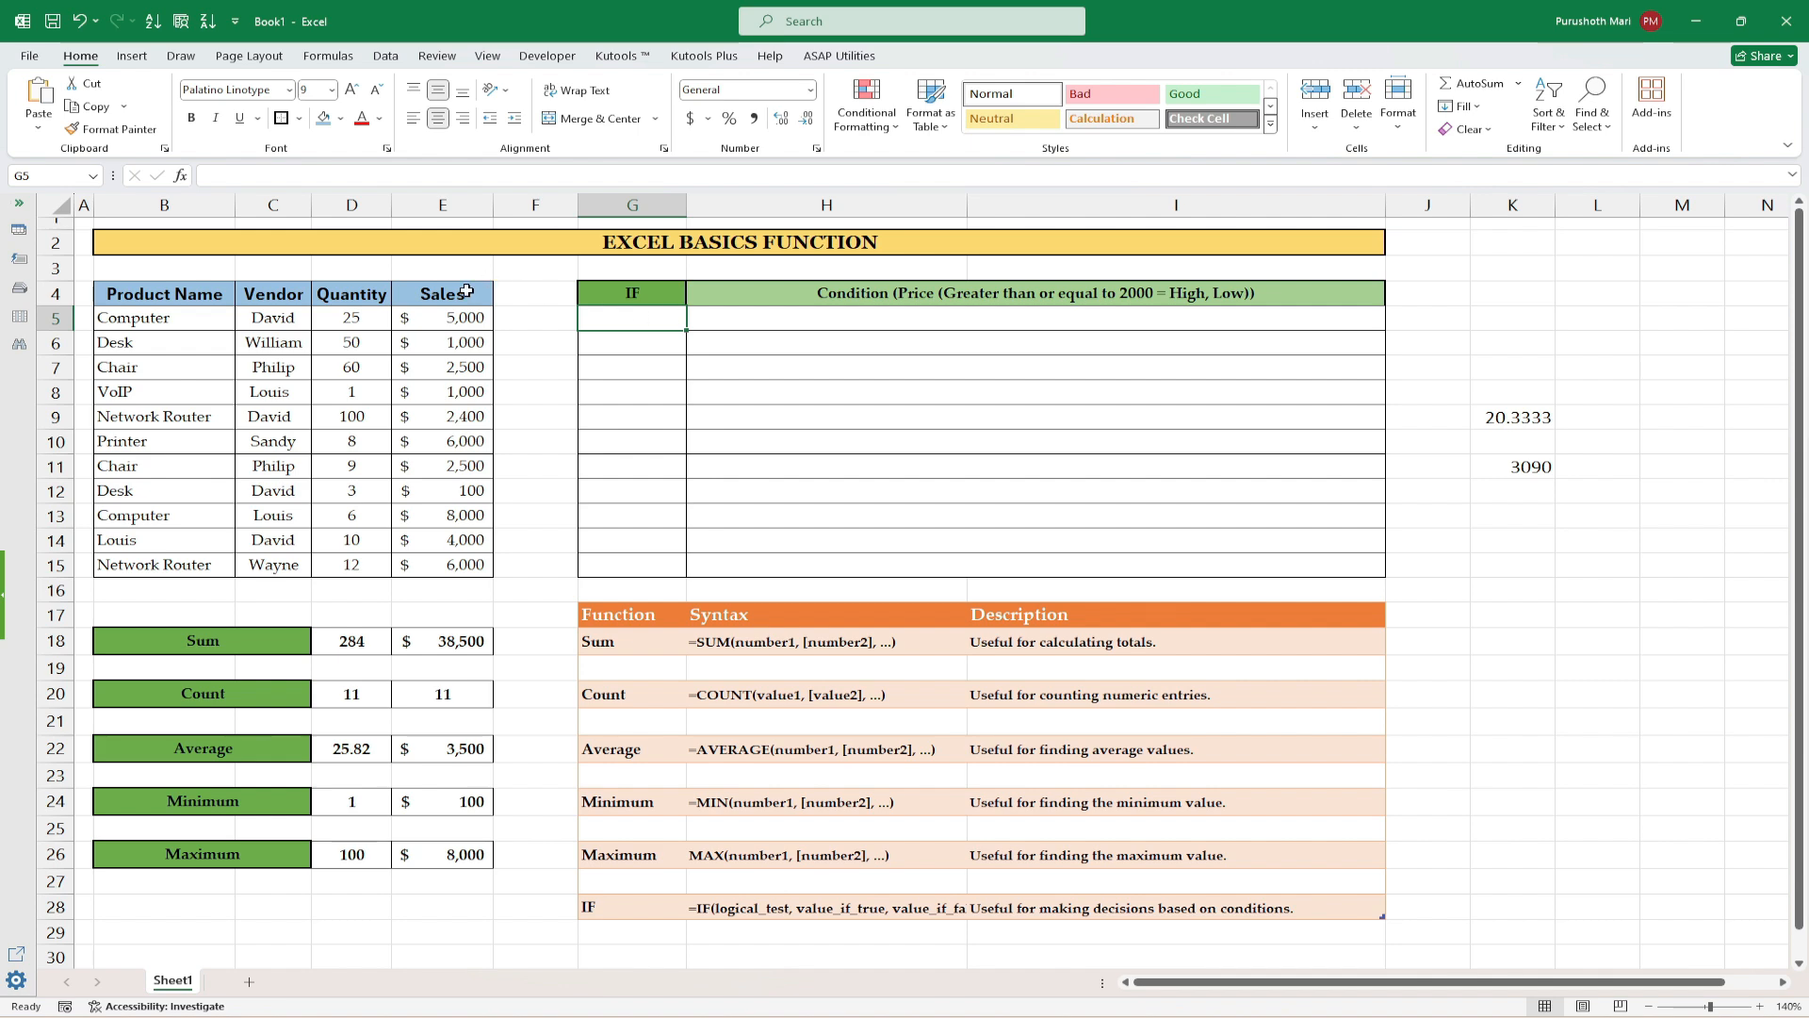
Step: Enter an IF formula in G5 that returns "High" when the sales value in E5 is at least 2000, otherwise "Low"
left_click(451, 322)
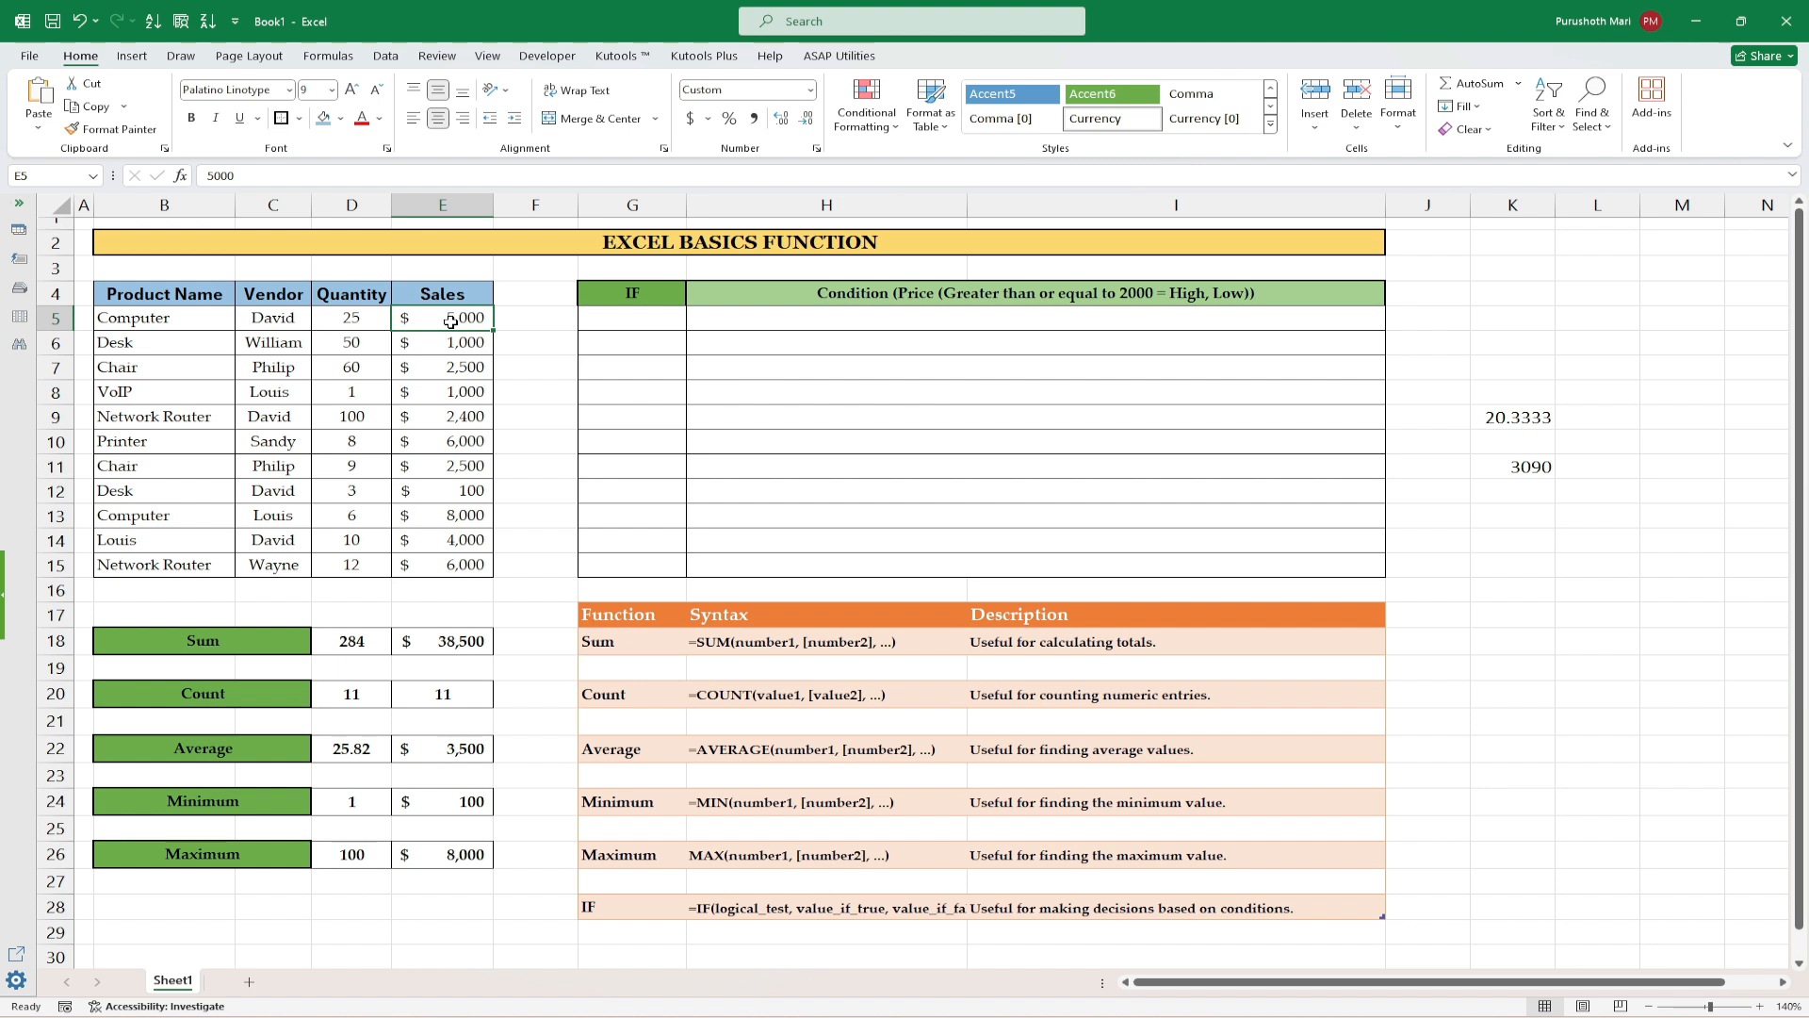
left_click(834, 292)
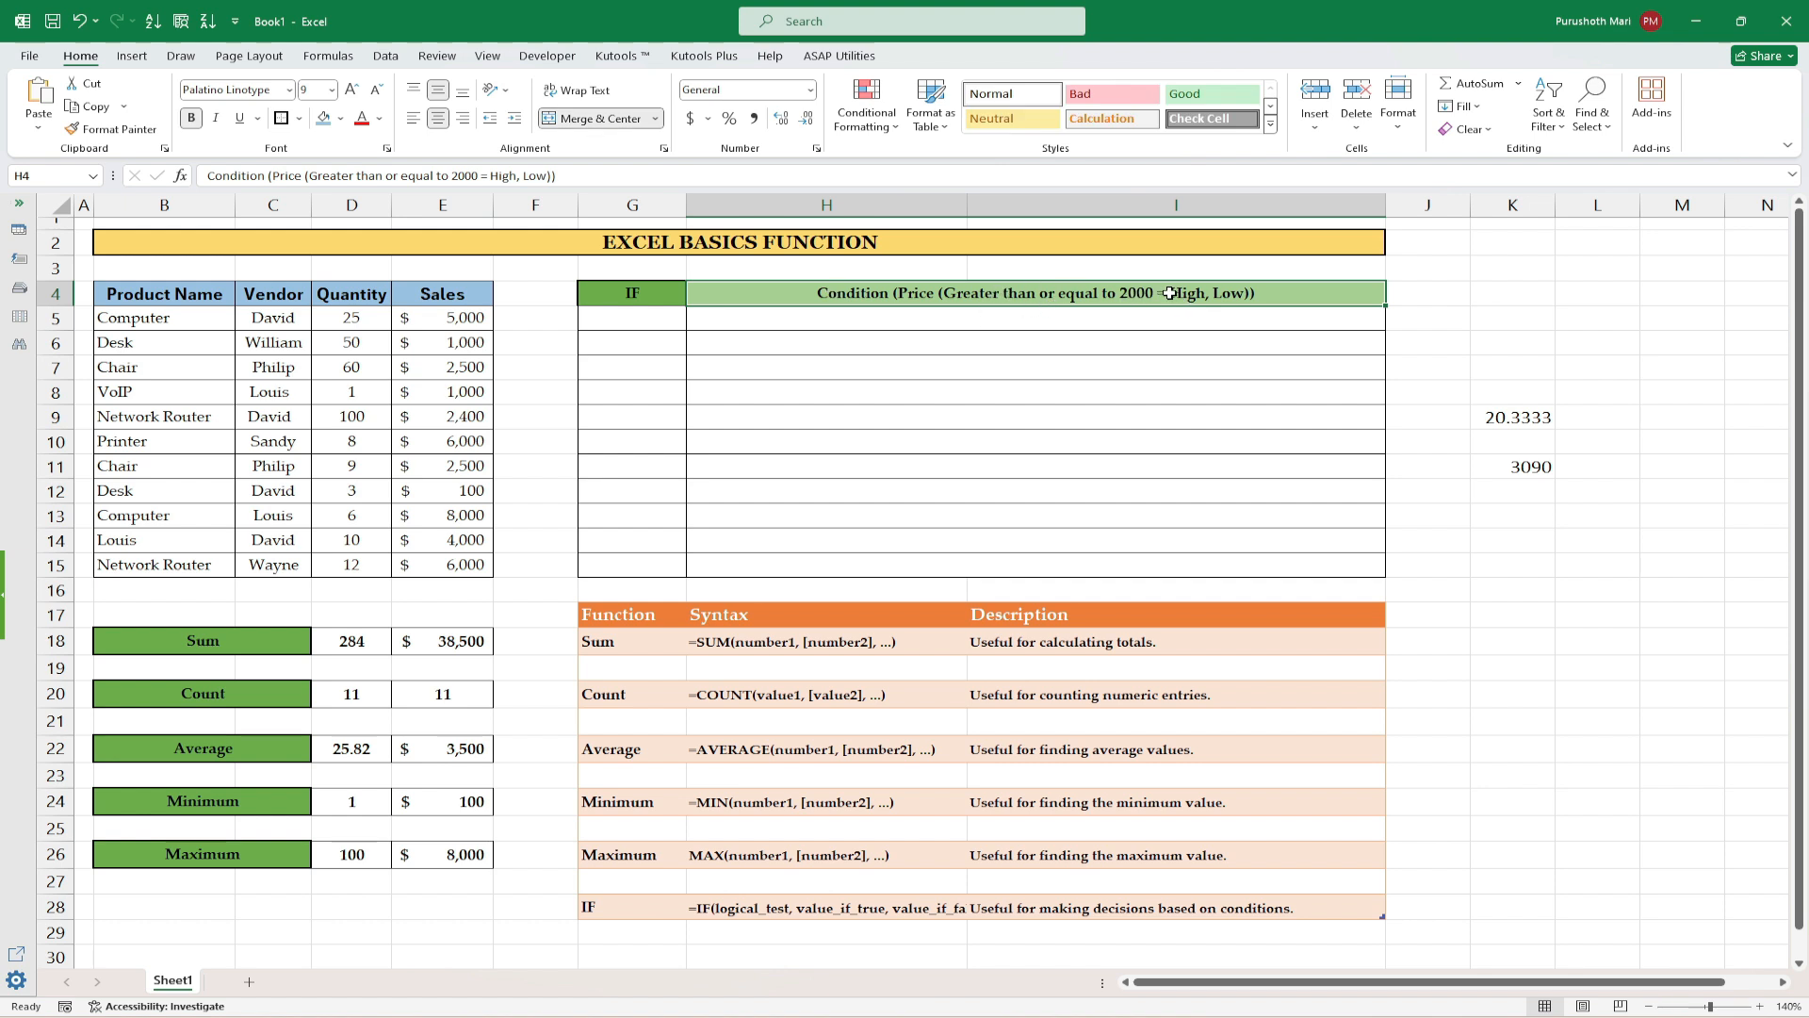
left_click(474, 320)
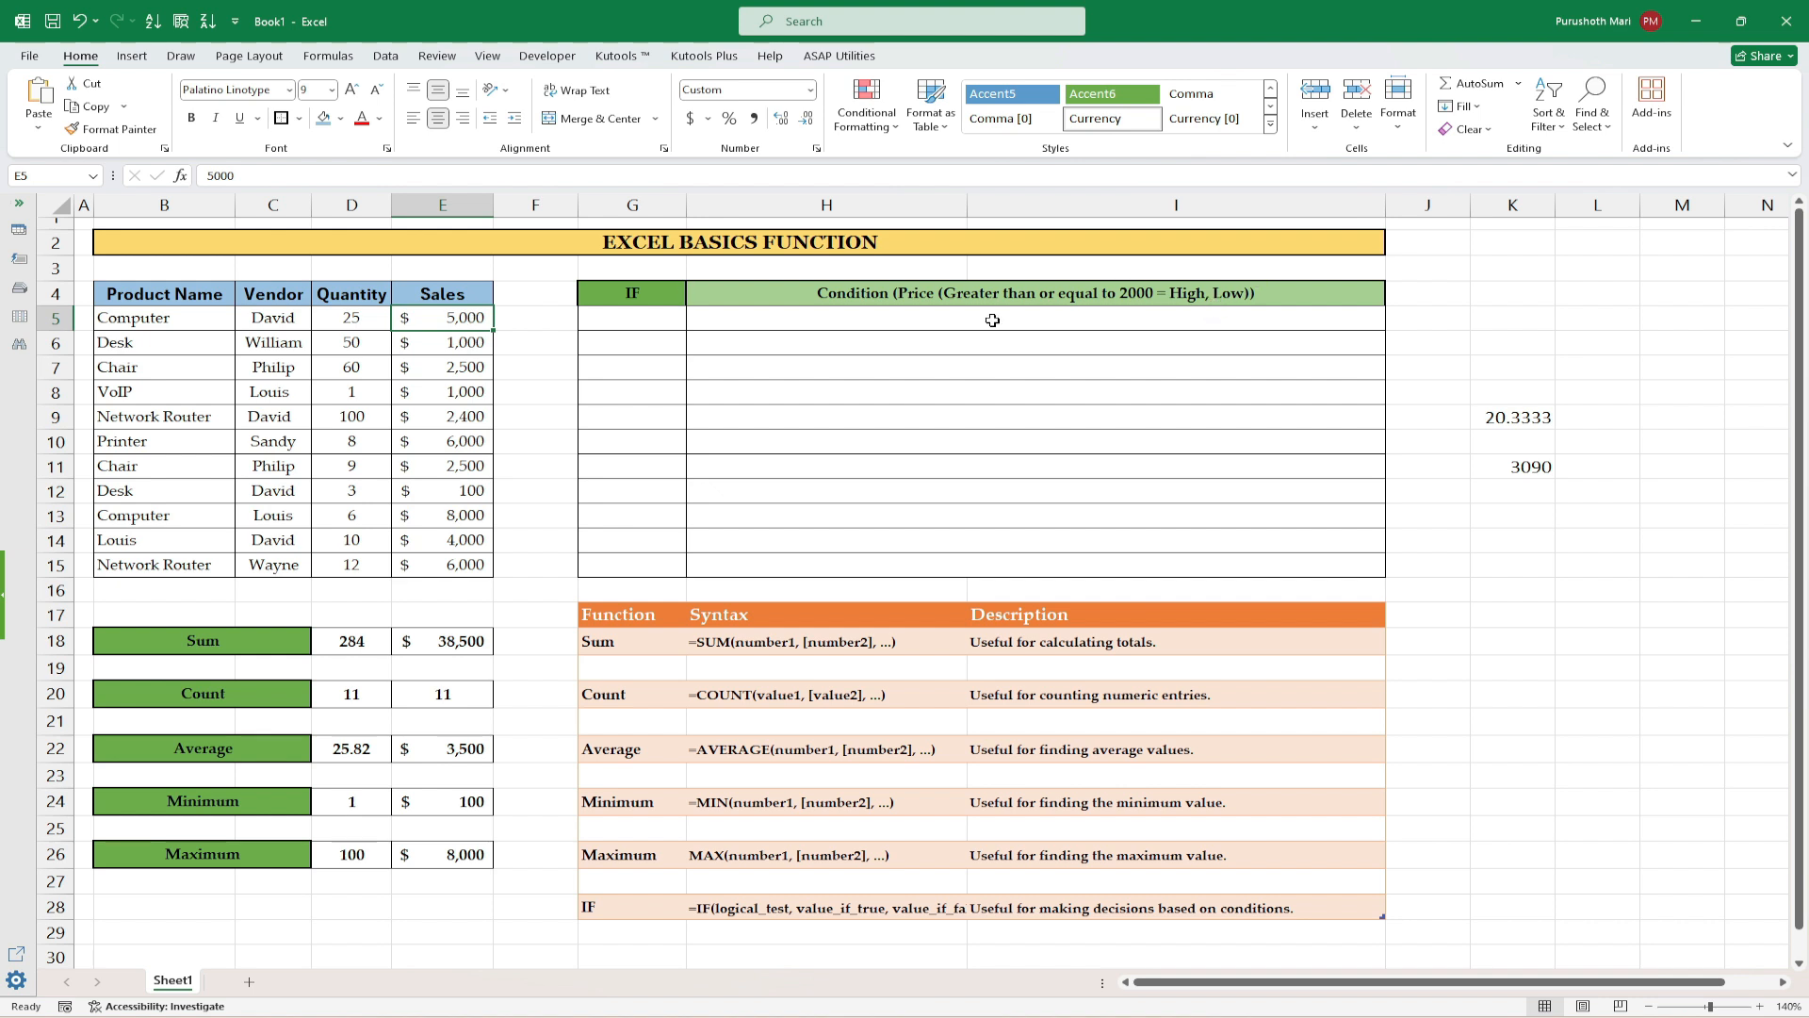
left_click(640, 326)
type("=")
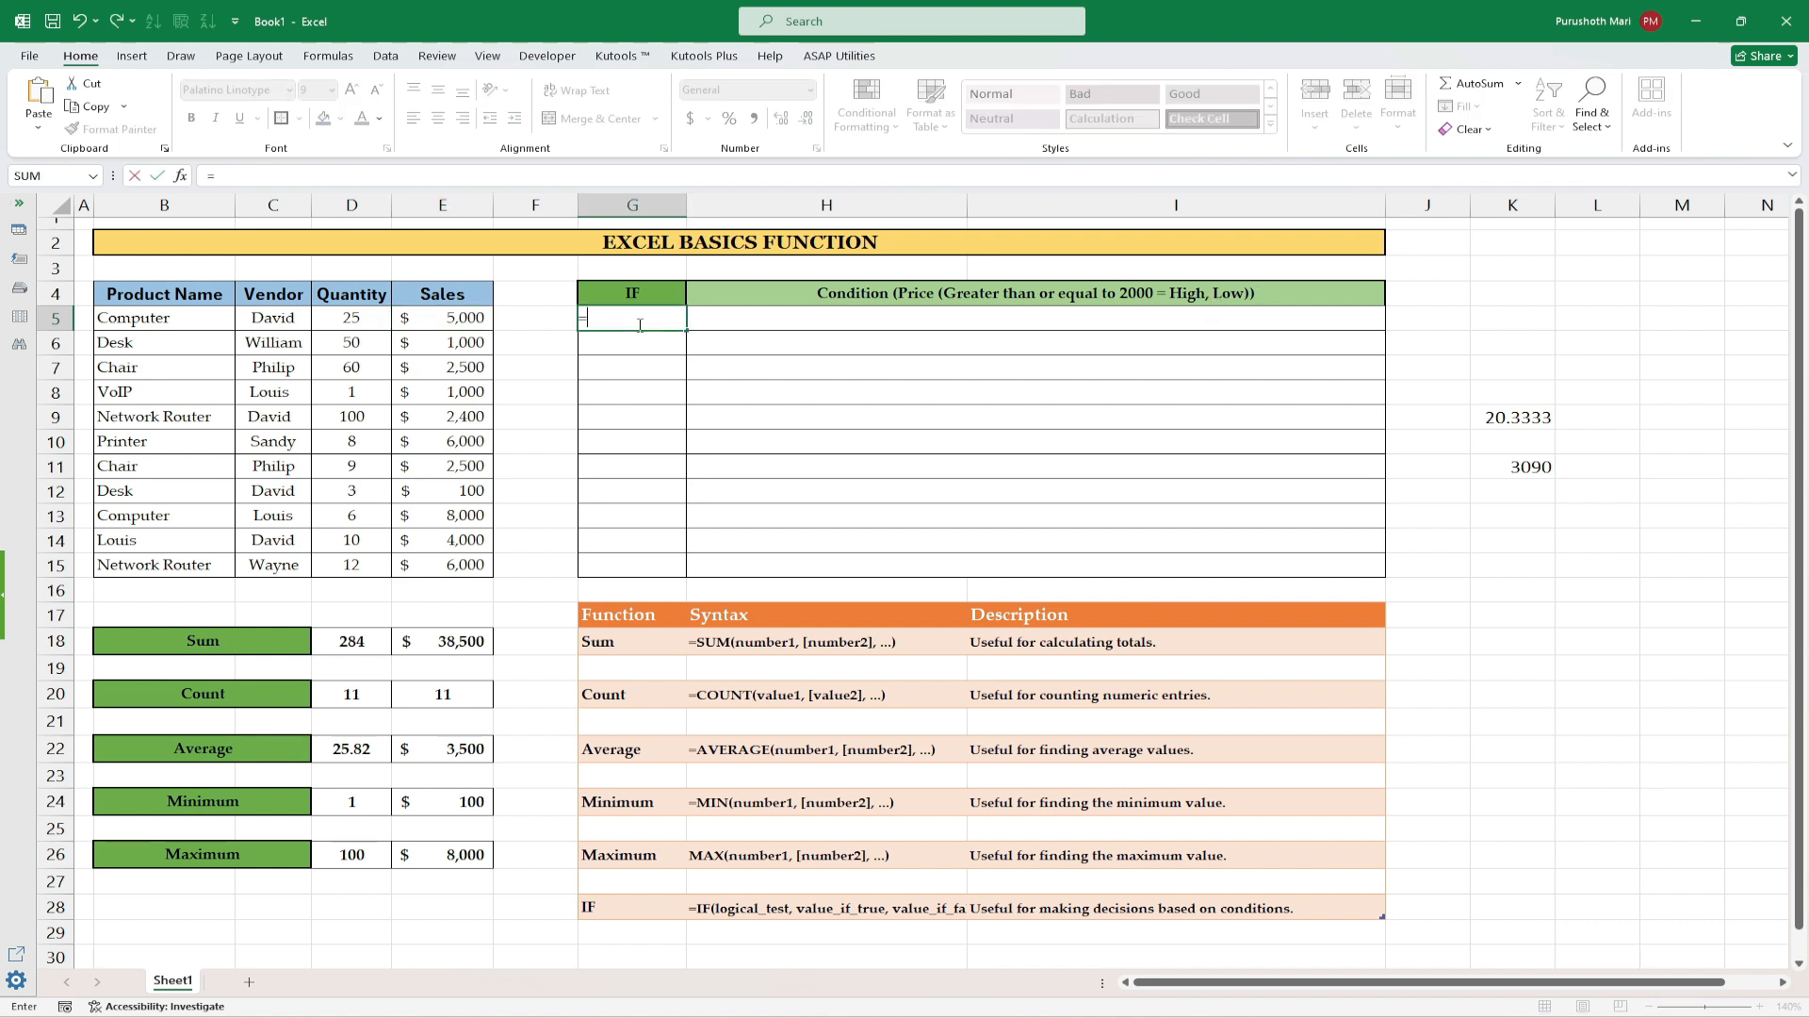
type("IF(")
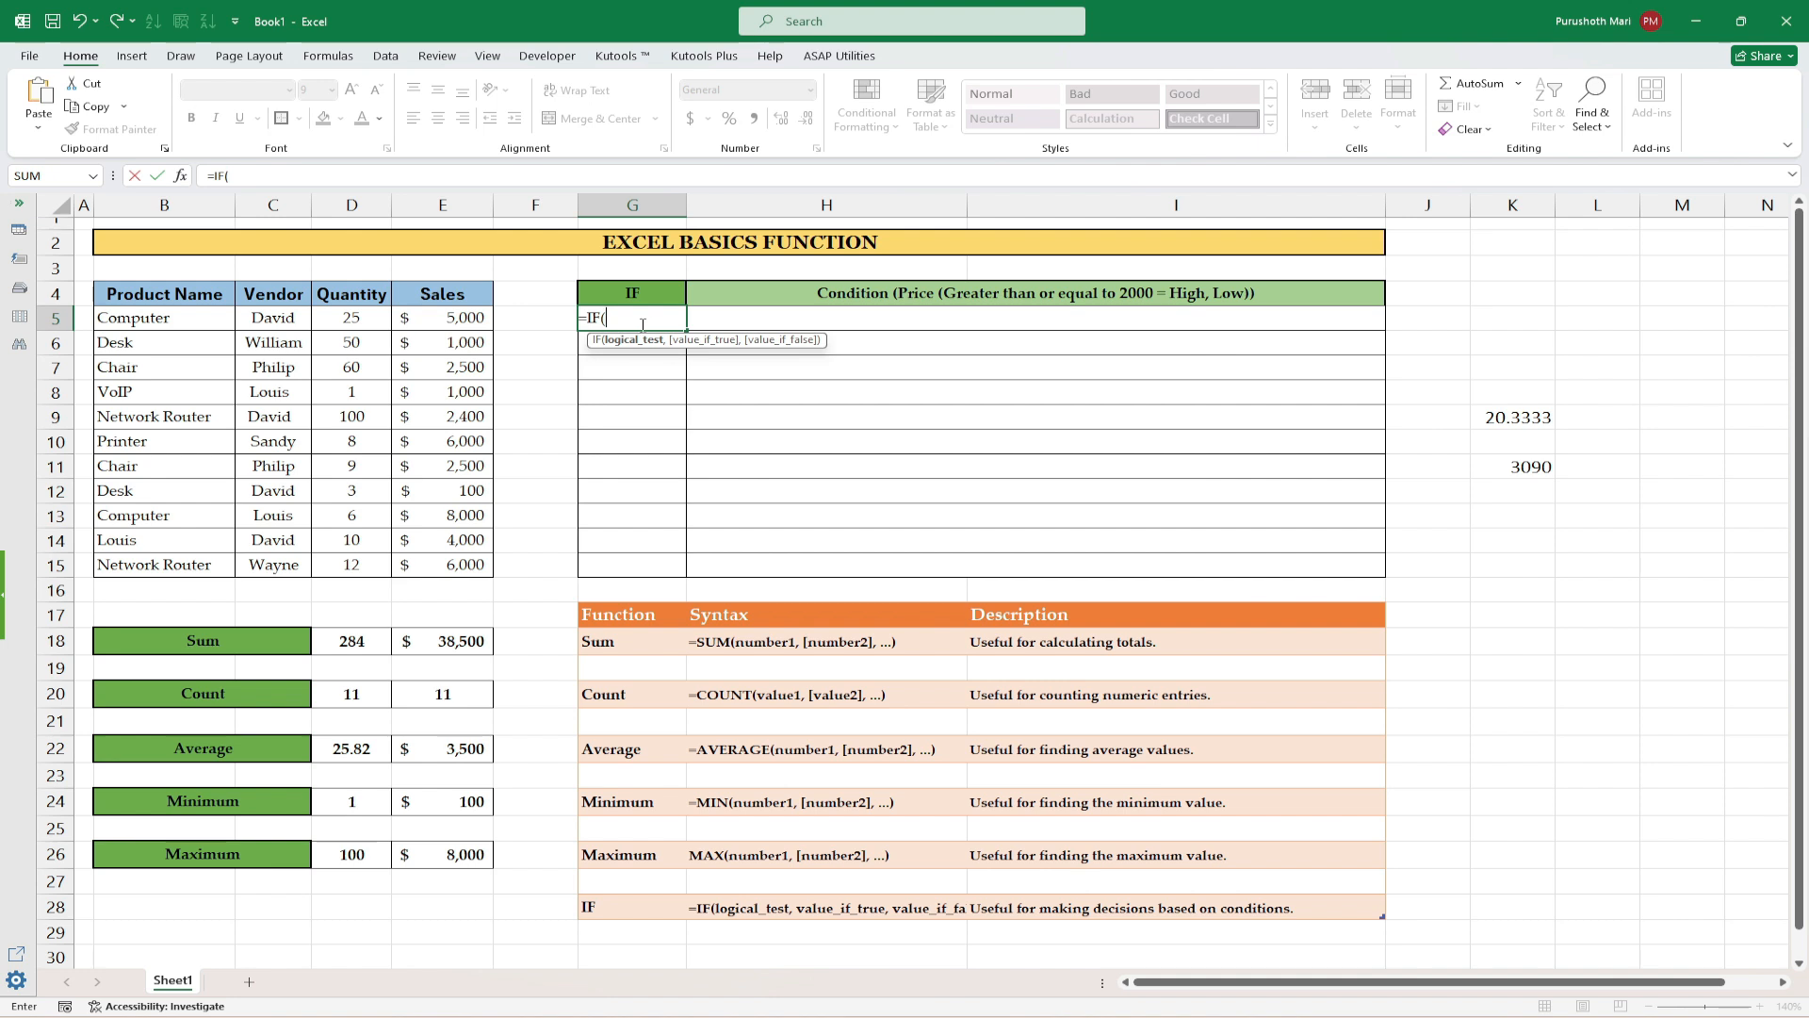
left_click(455, 322)
type("=")
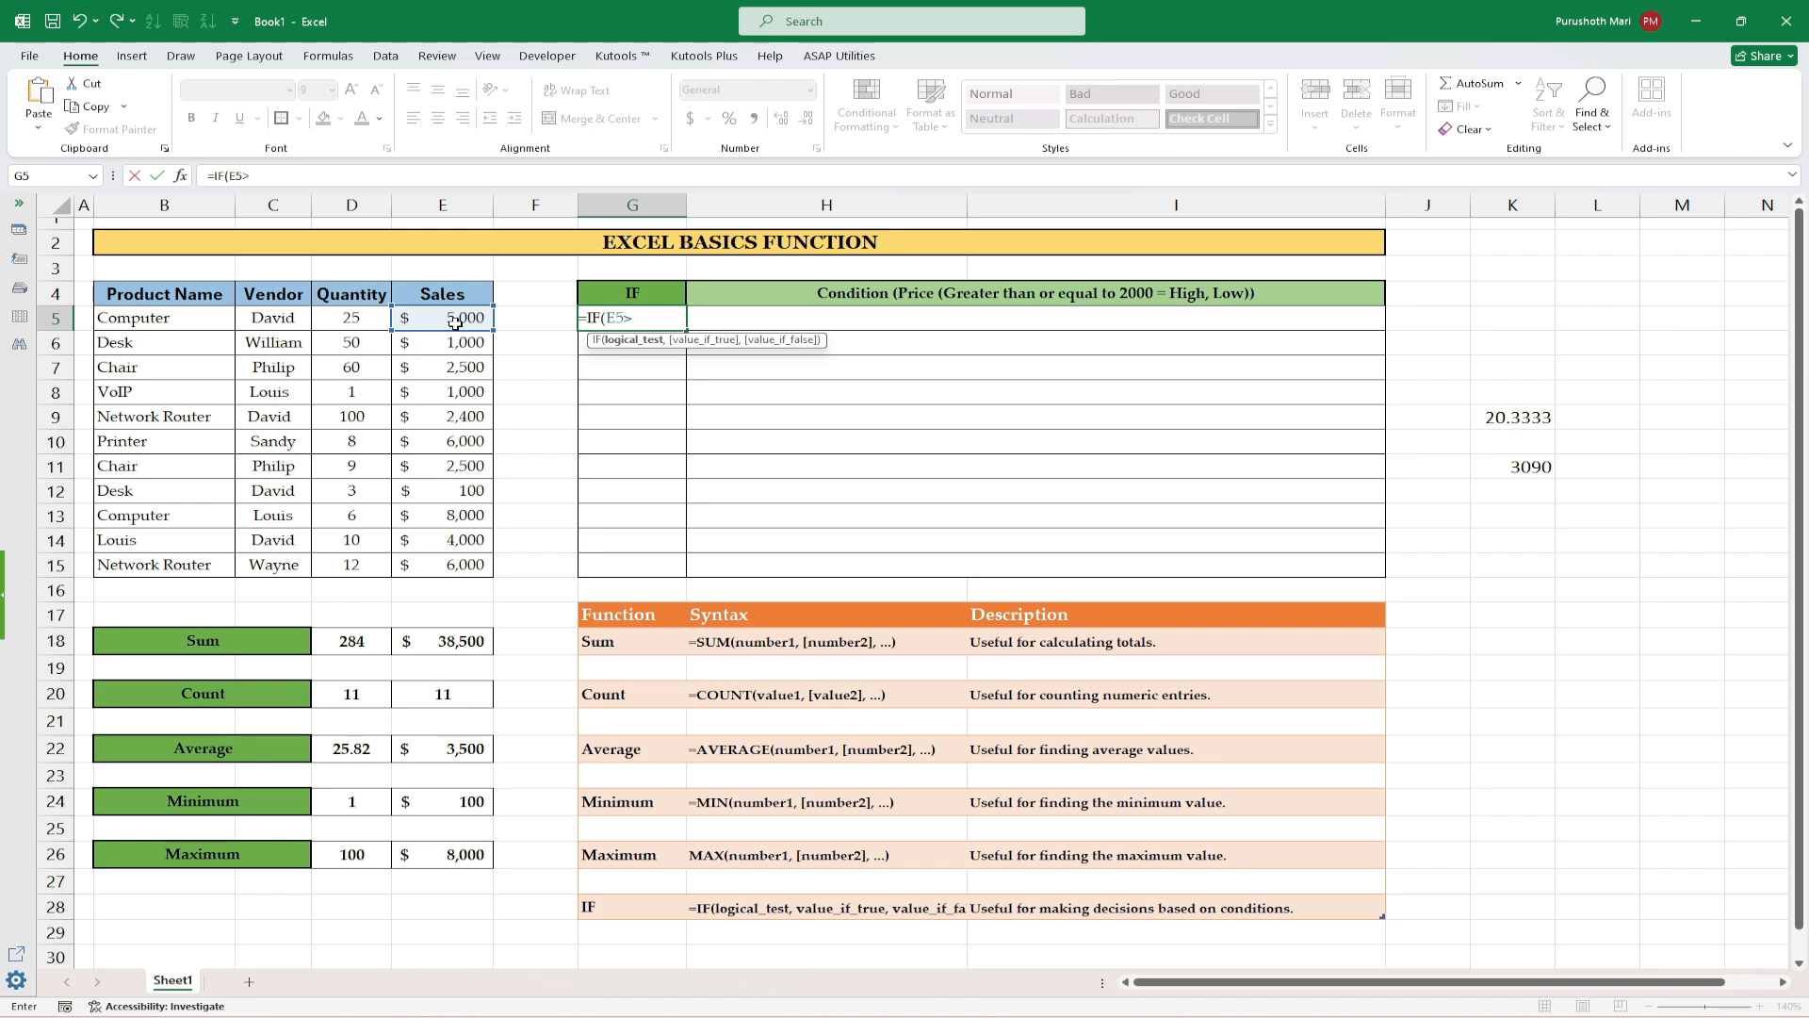
type("2000,")
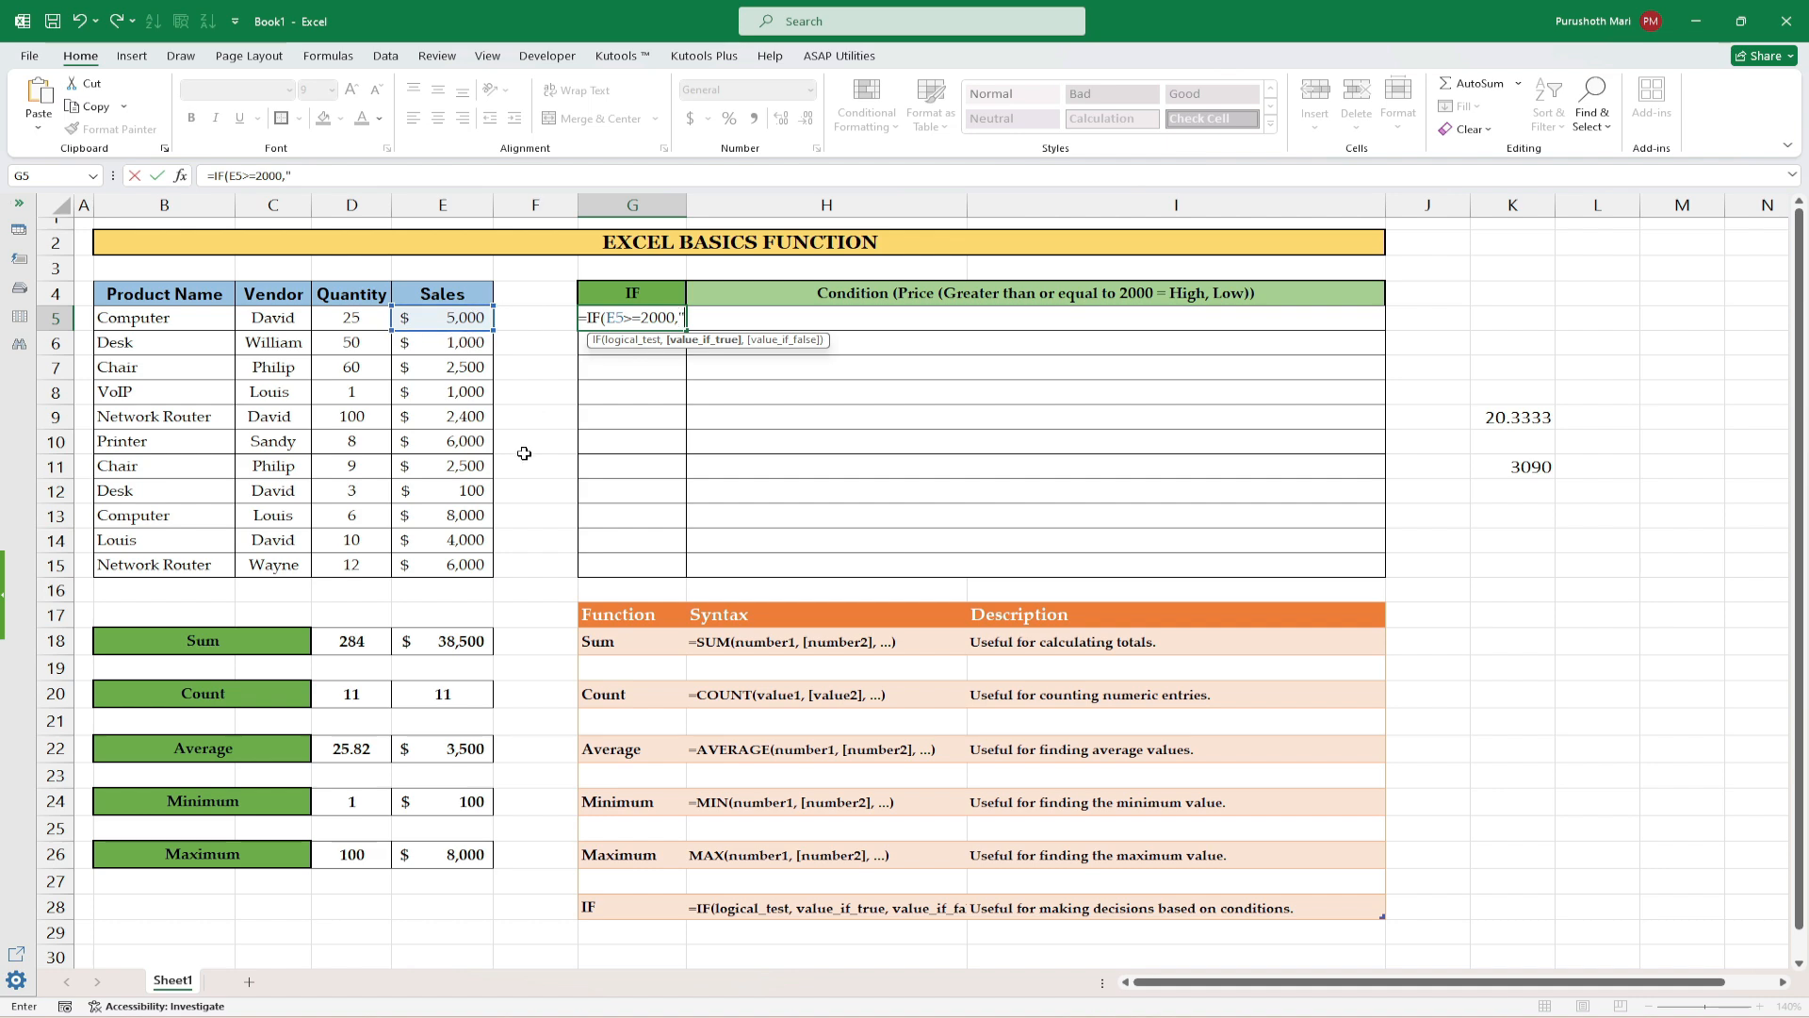
type("\"Hign")
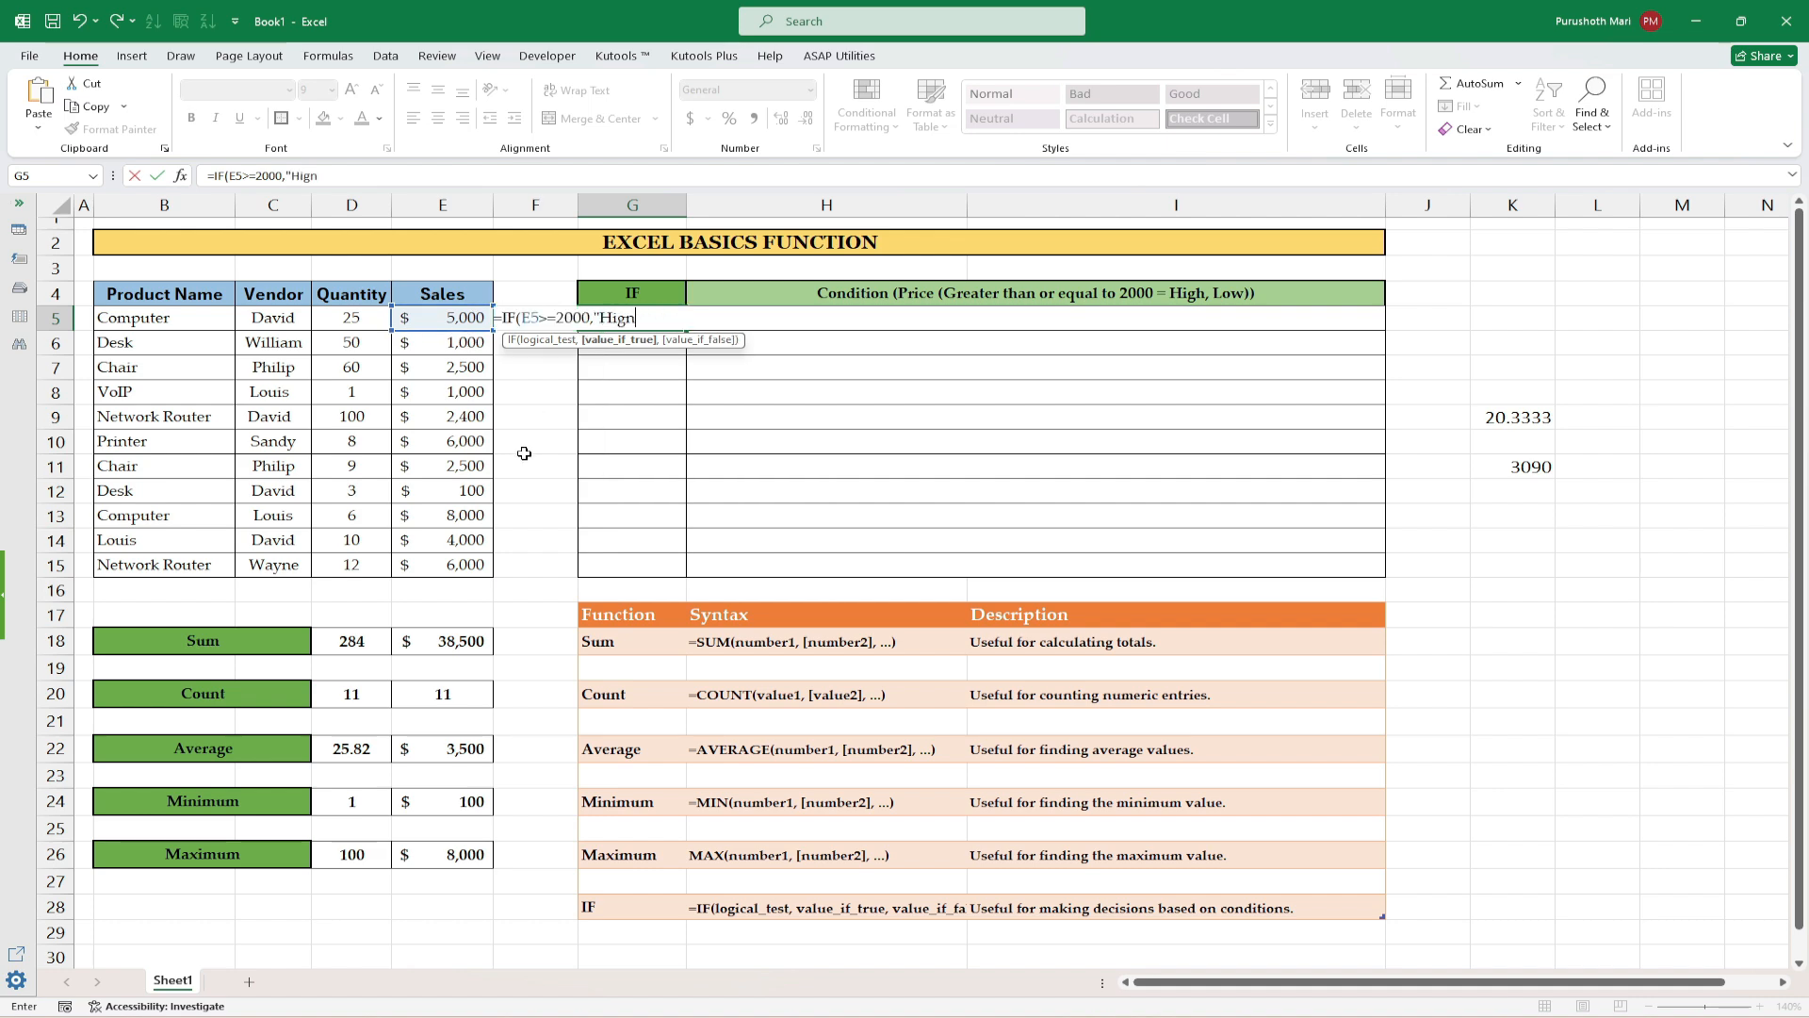
key("BackSpace")
type("\",\"Low\"")
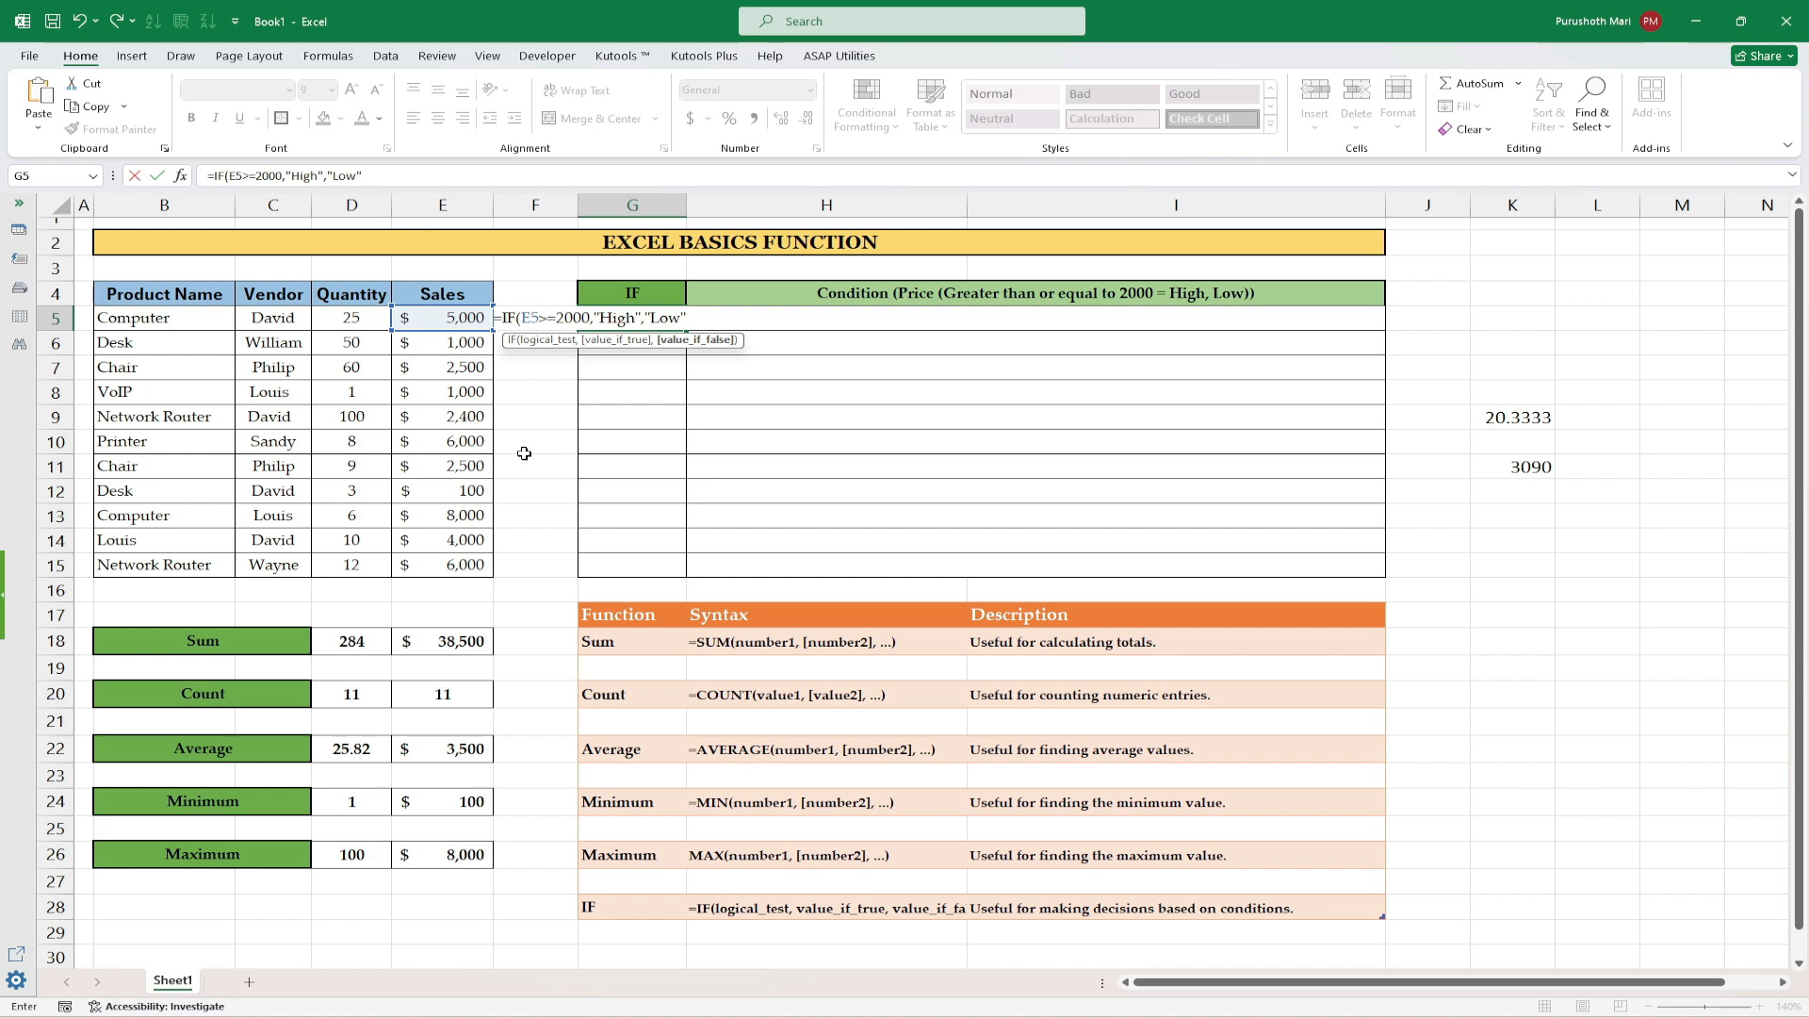
key("Return")
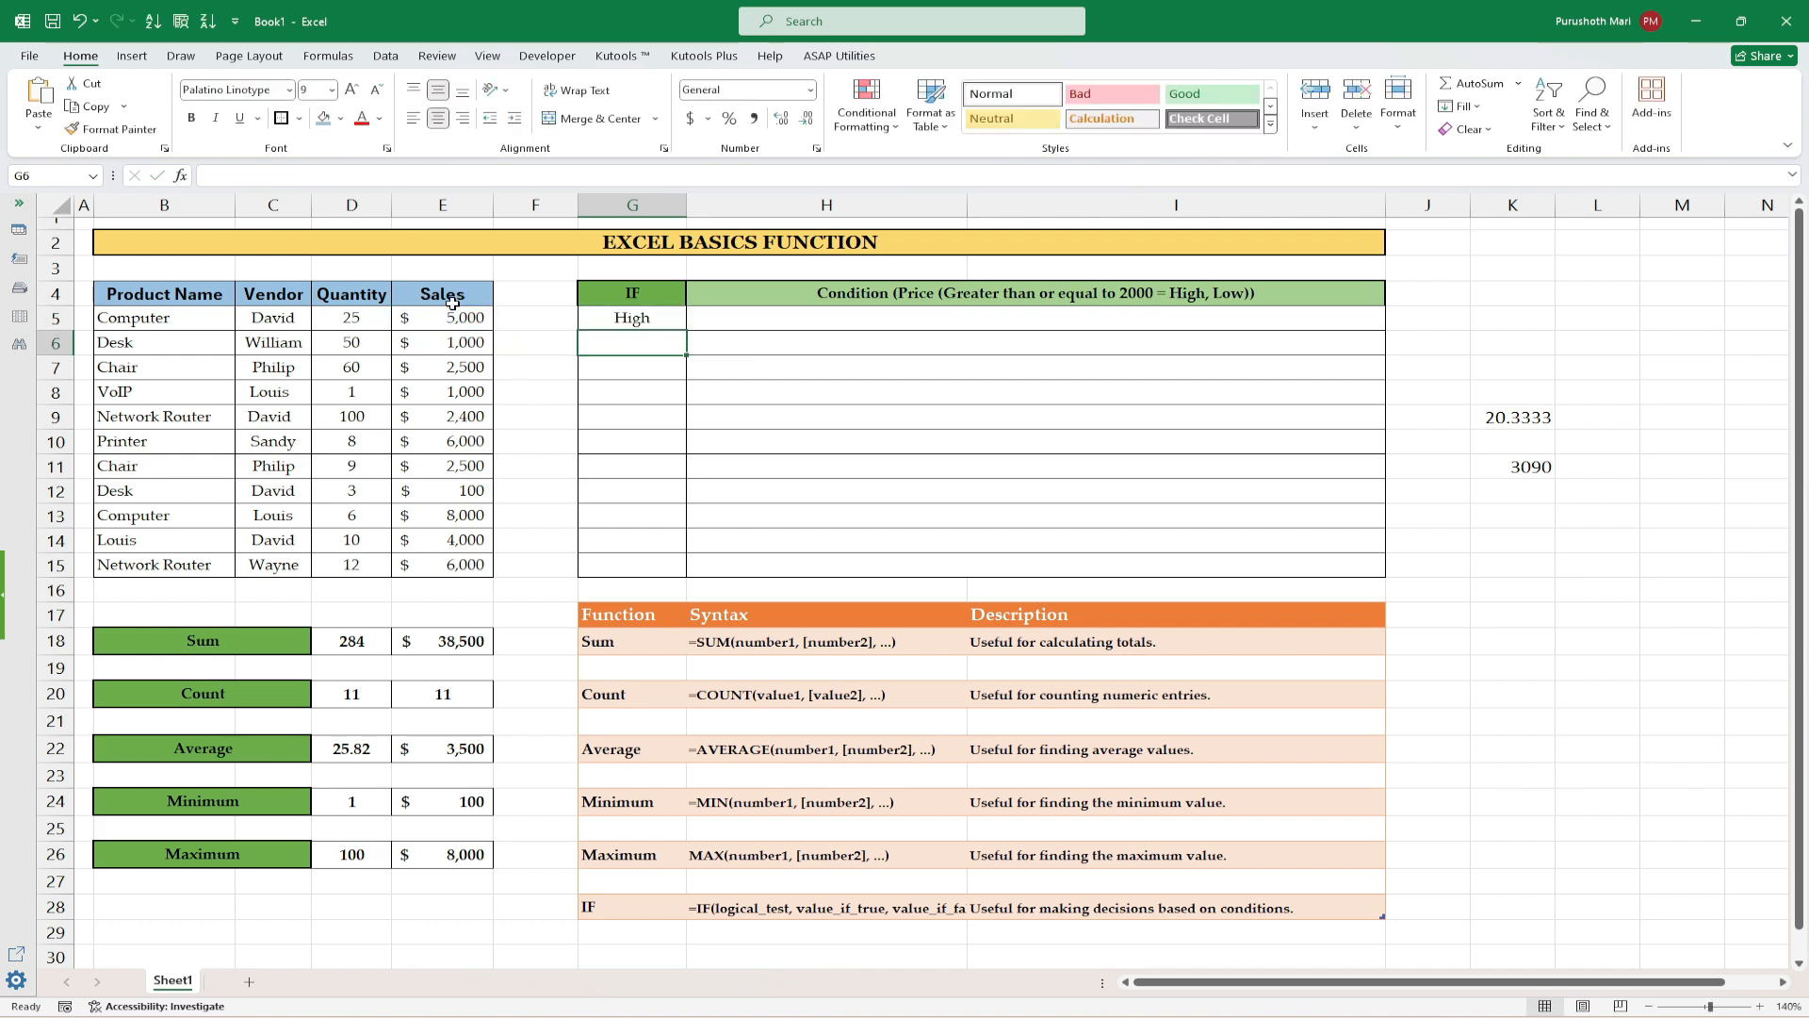
Step: Fill the IF formula from G5 down through G15 and check the copied formula in G6
left_click(456, 321)
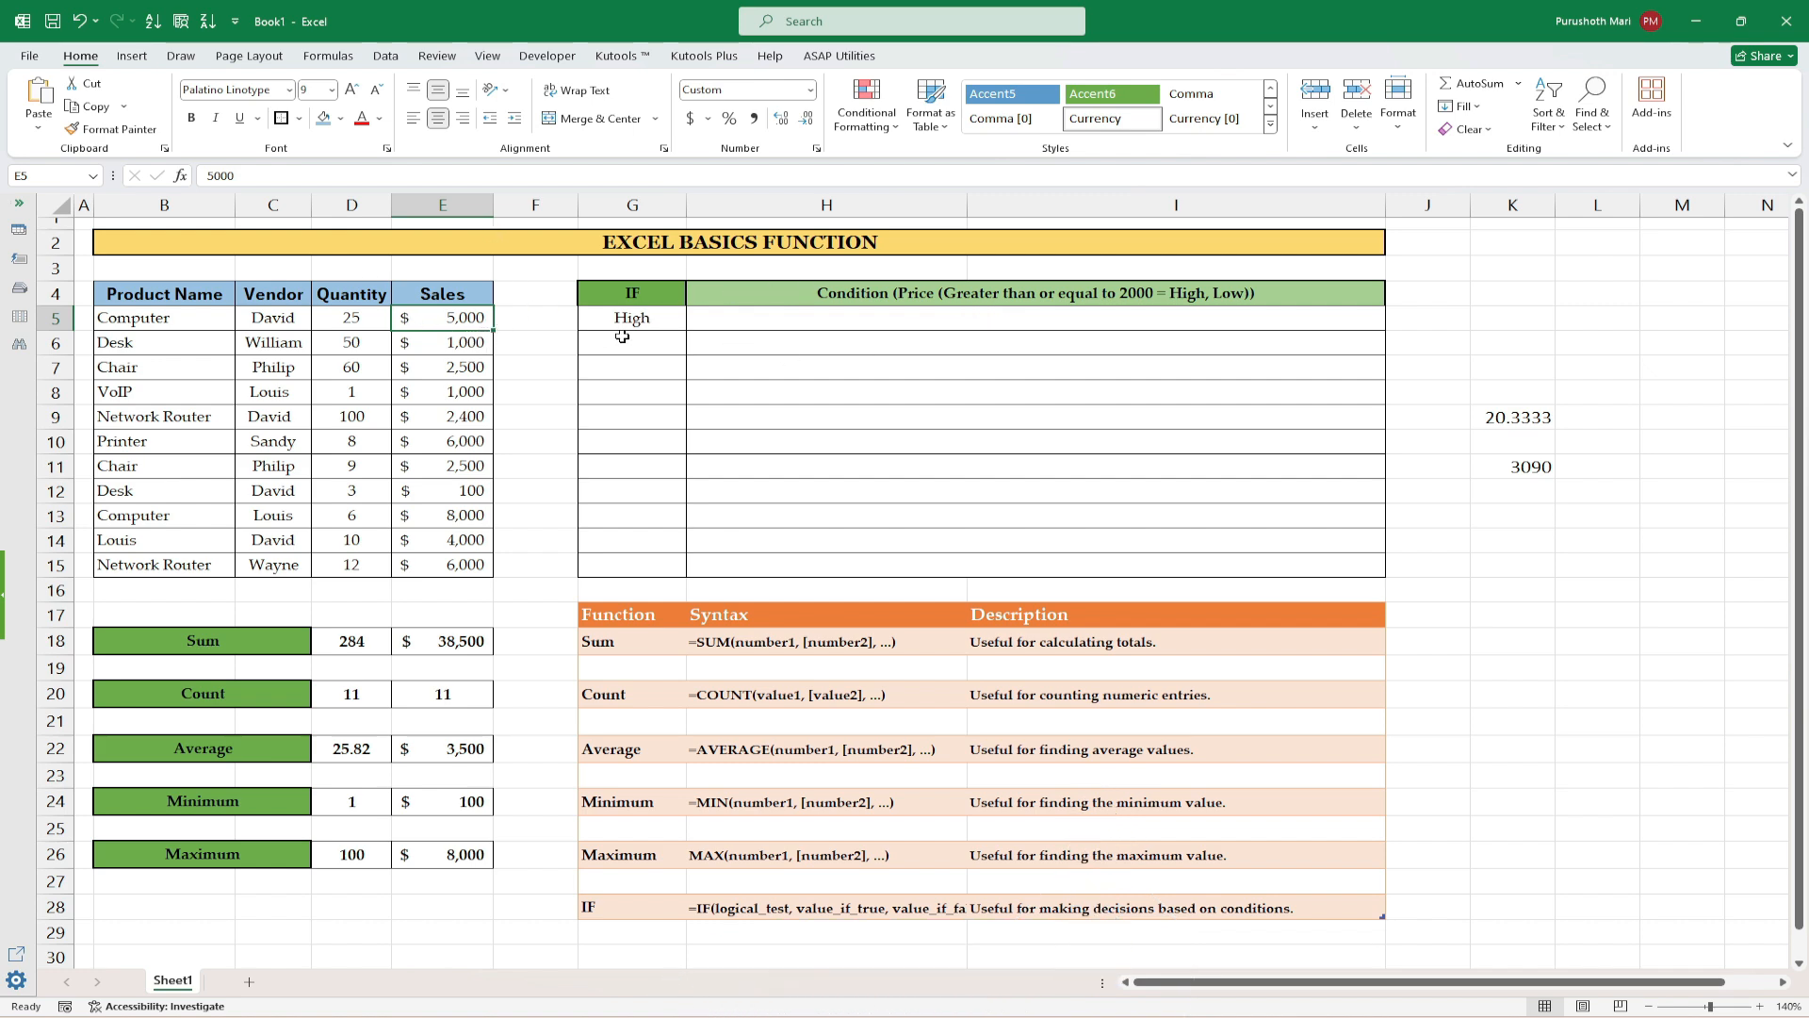
left_click_drag(654, 318, 683, 329)
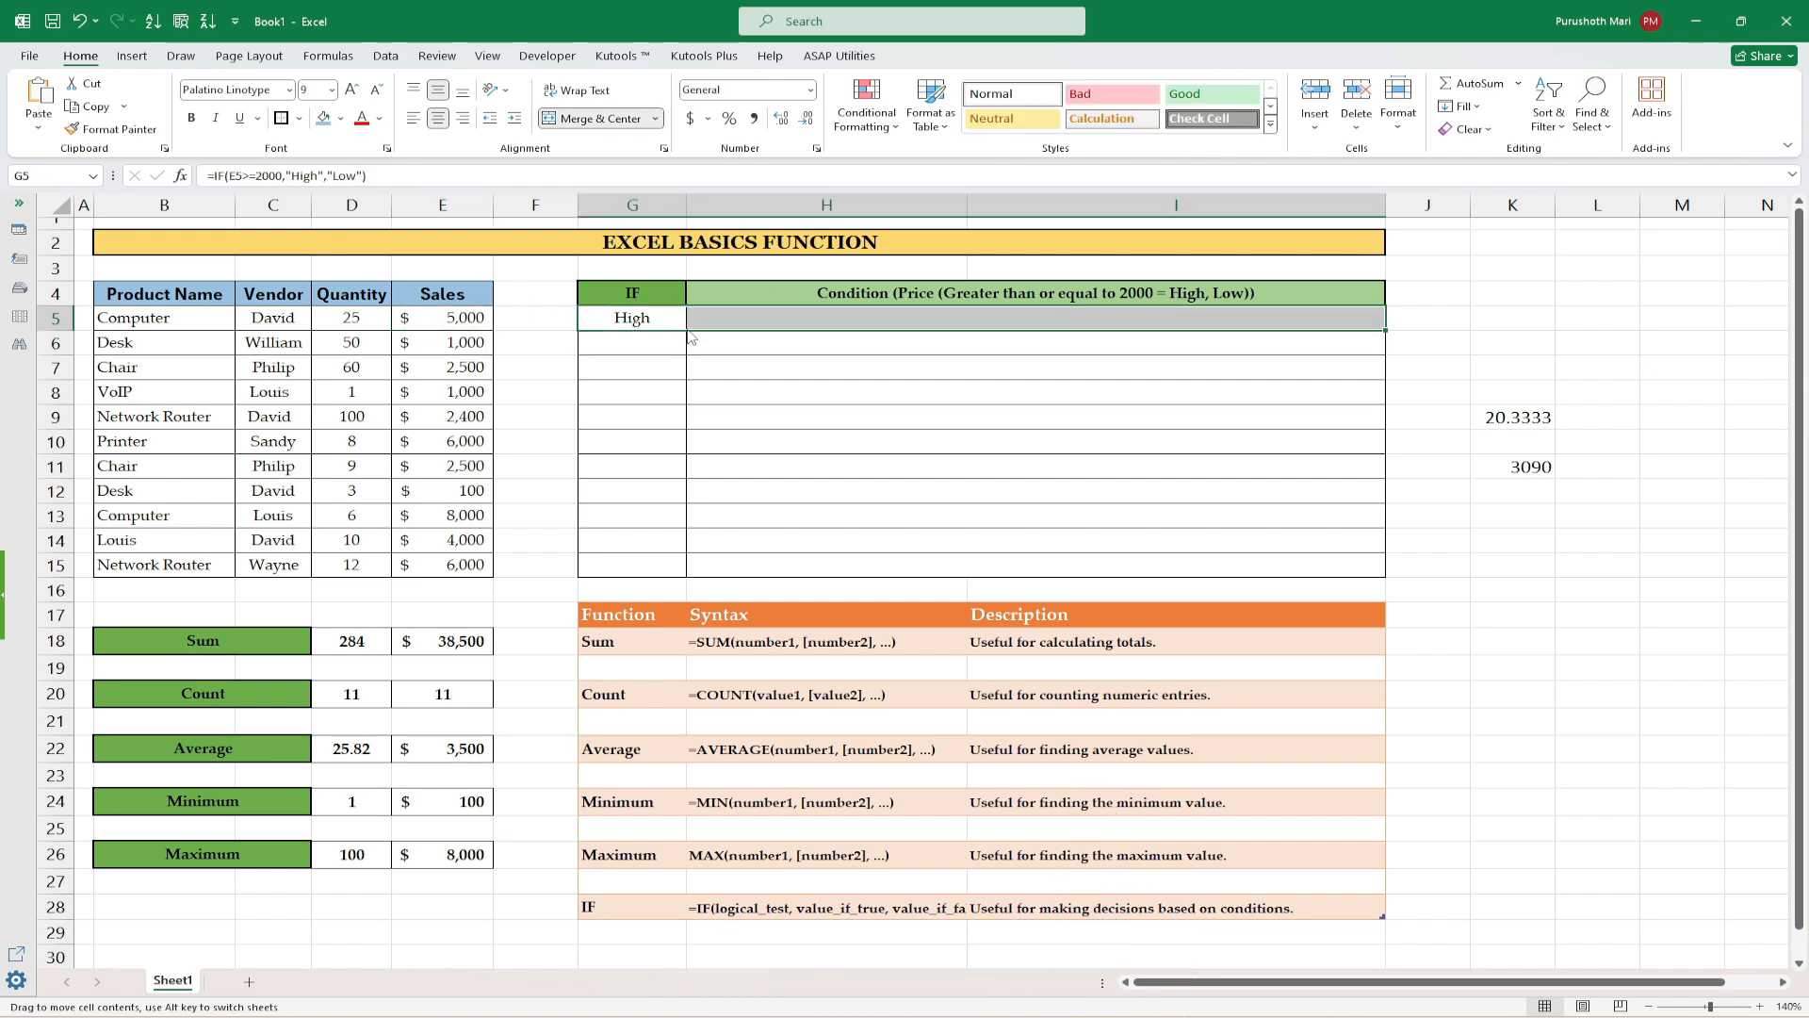
left_click(675, 315)
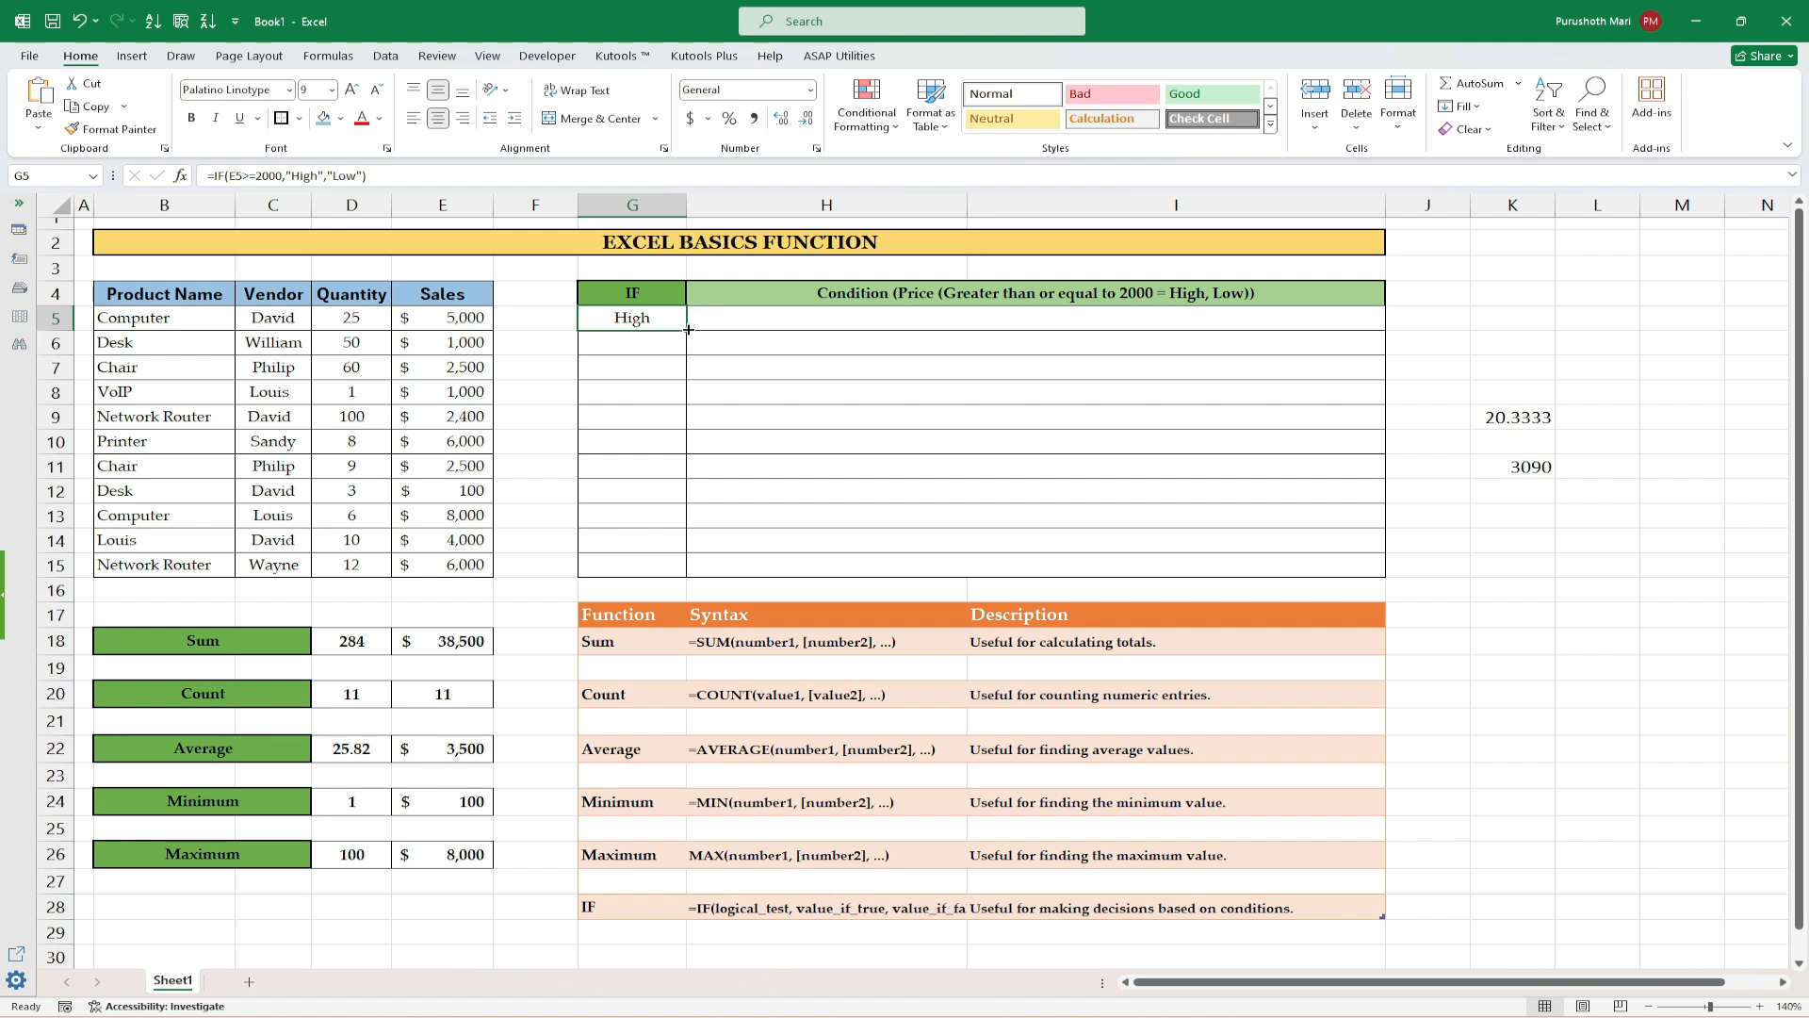
left_click_drag(686, 330, 705, 570)
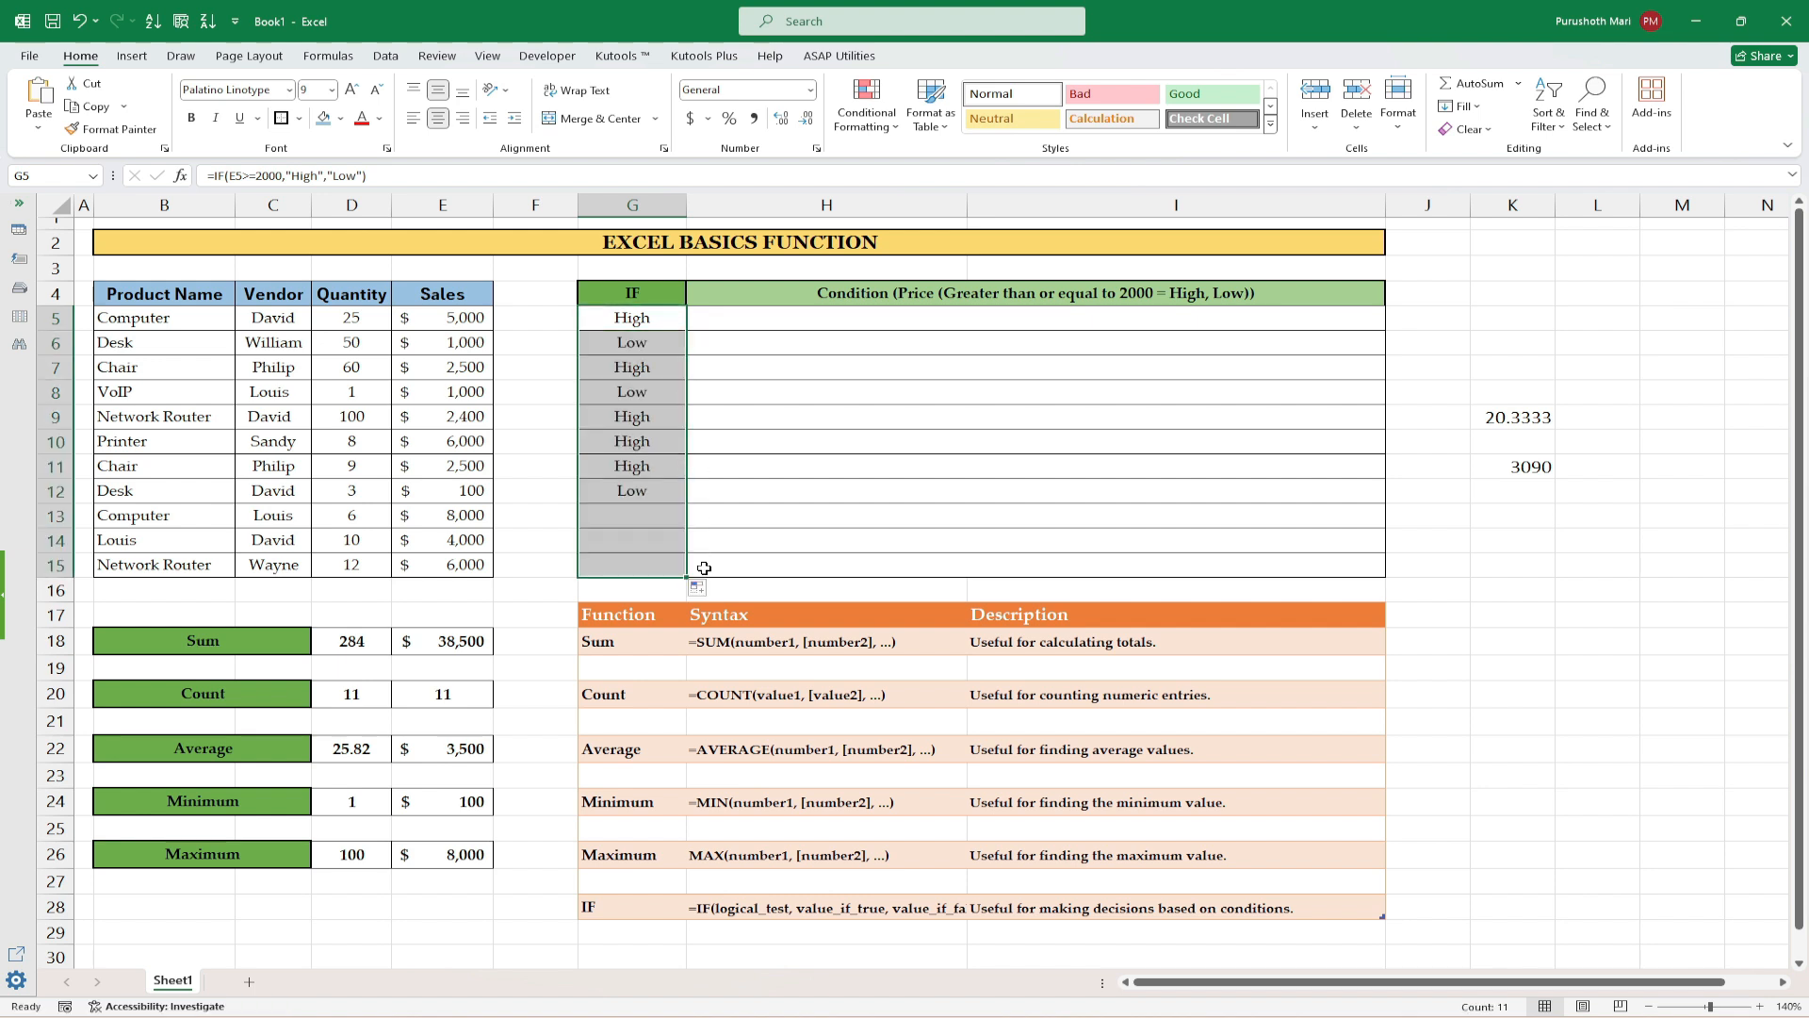
left_click(622, 340)
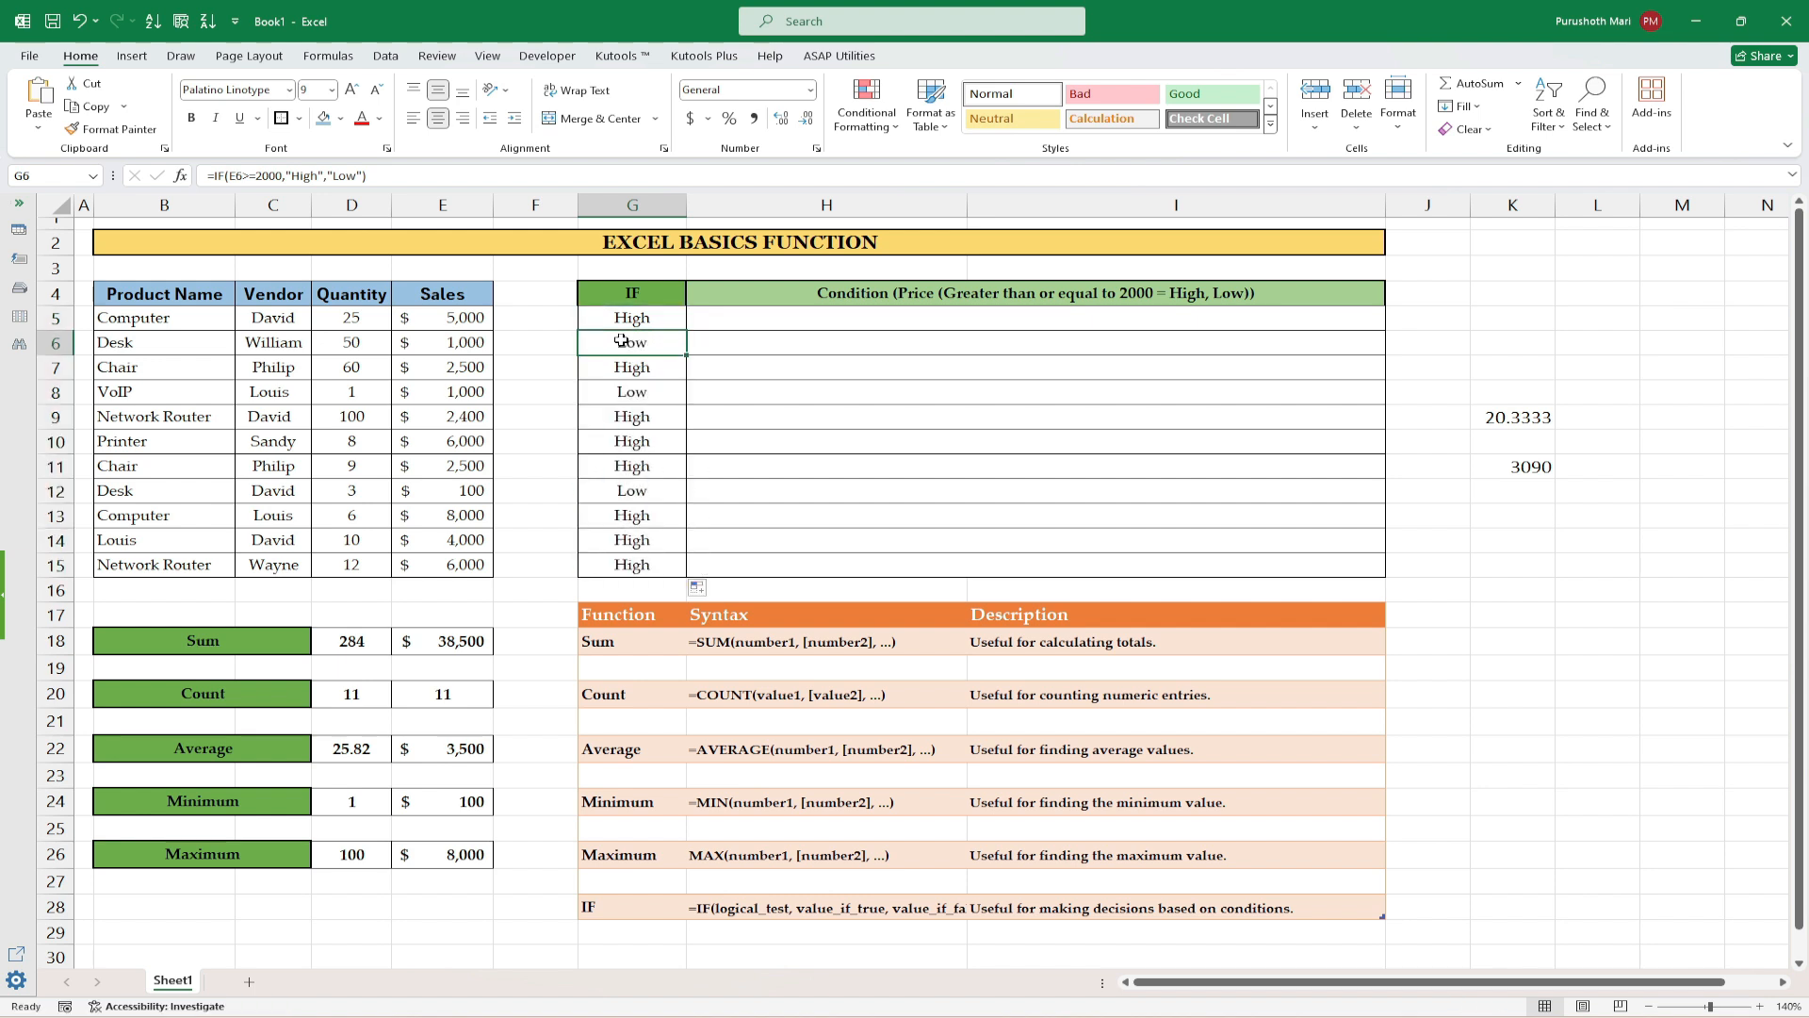
Step: Show the formula of G5 as text in H5 with the FORMULATEXT function
left_click(716, 326)
type("=")
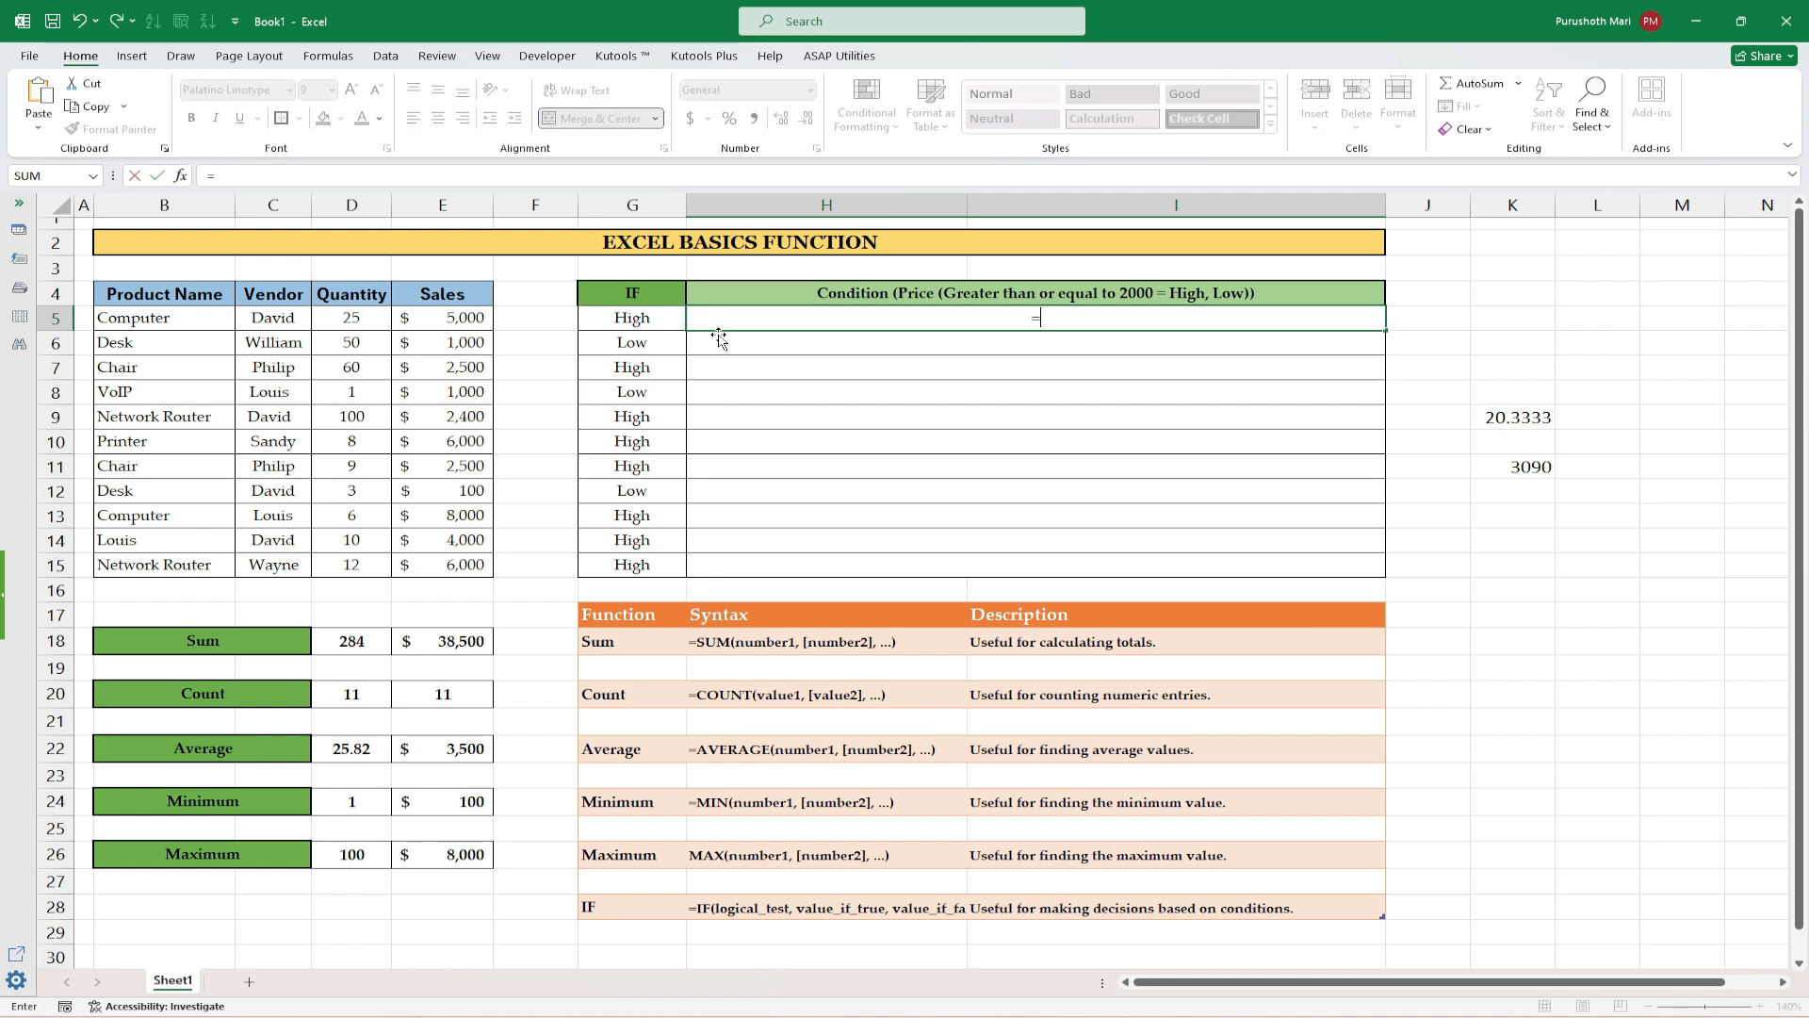
type("fo")
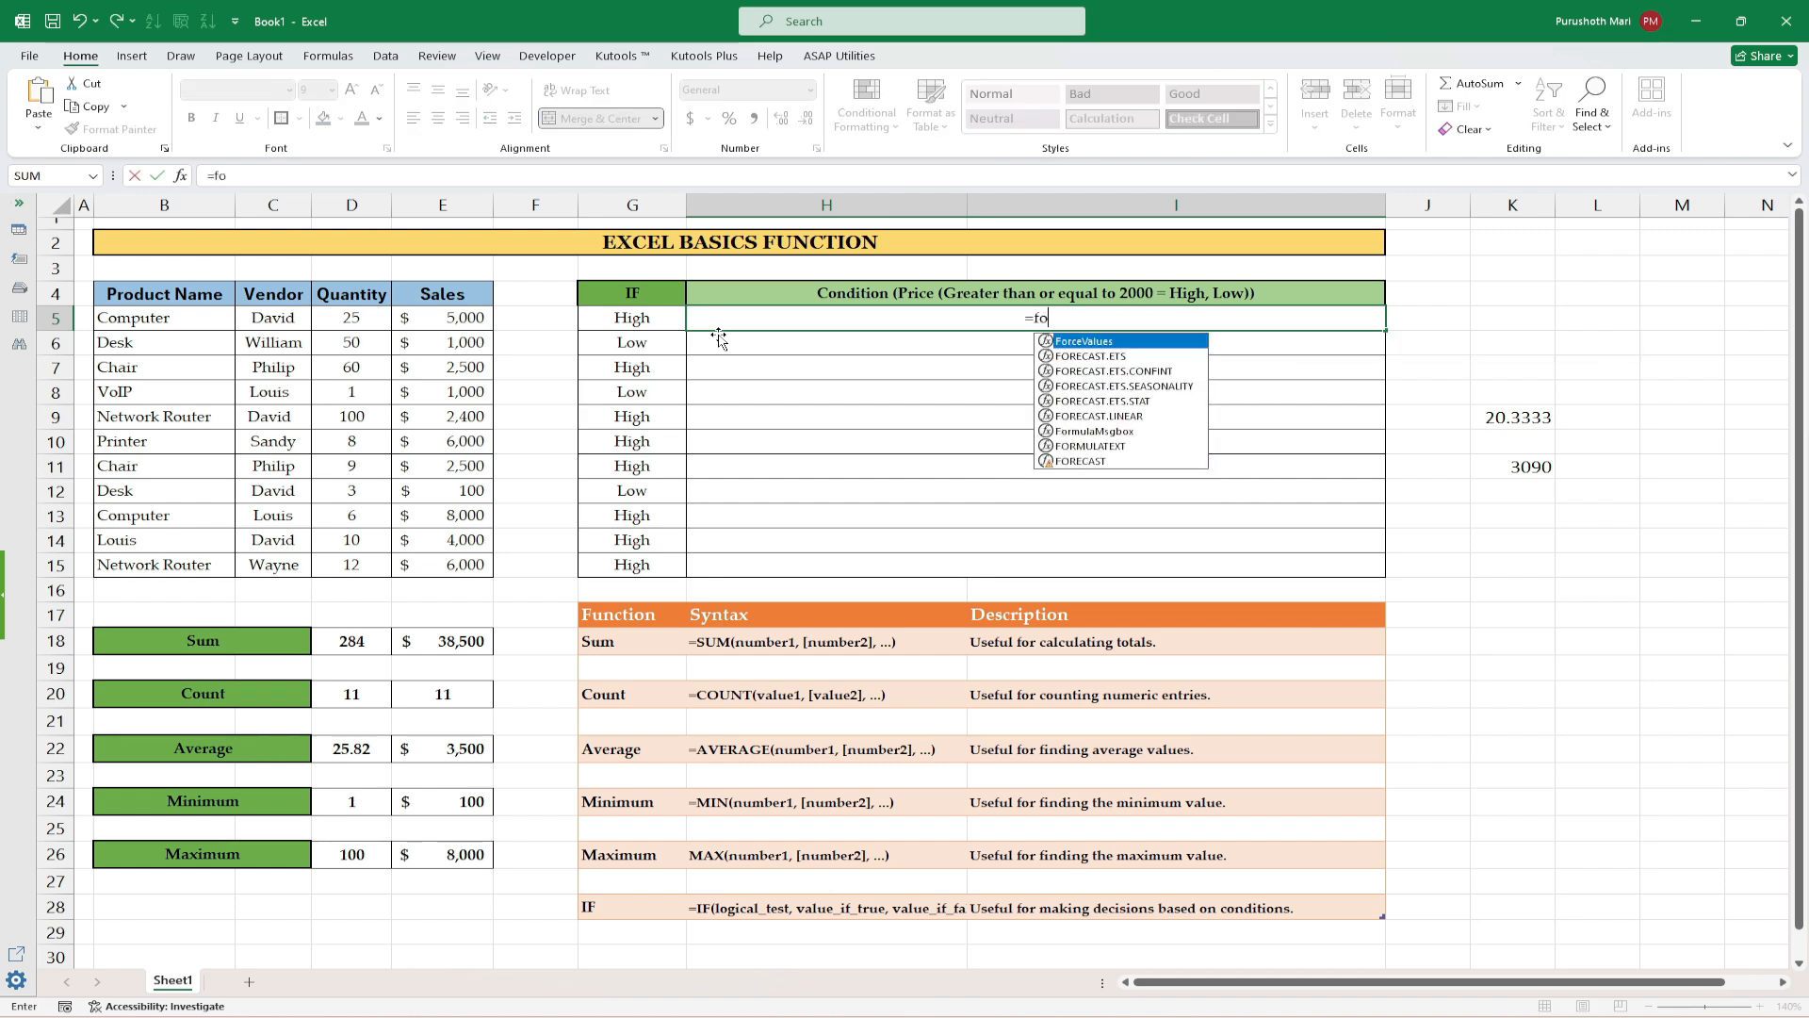
key("Down")
key("Down")
key("Down")
key("Down")
key("Down")
key("Down")
key("Down")
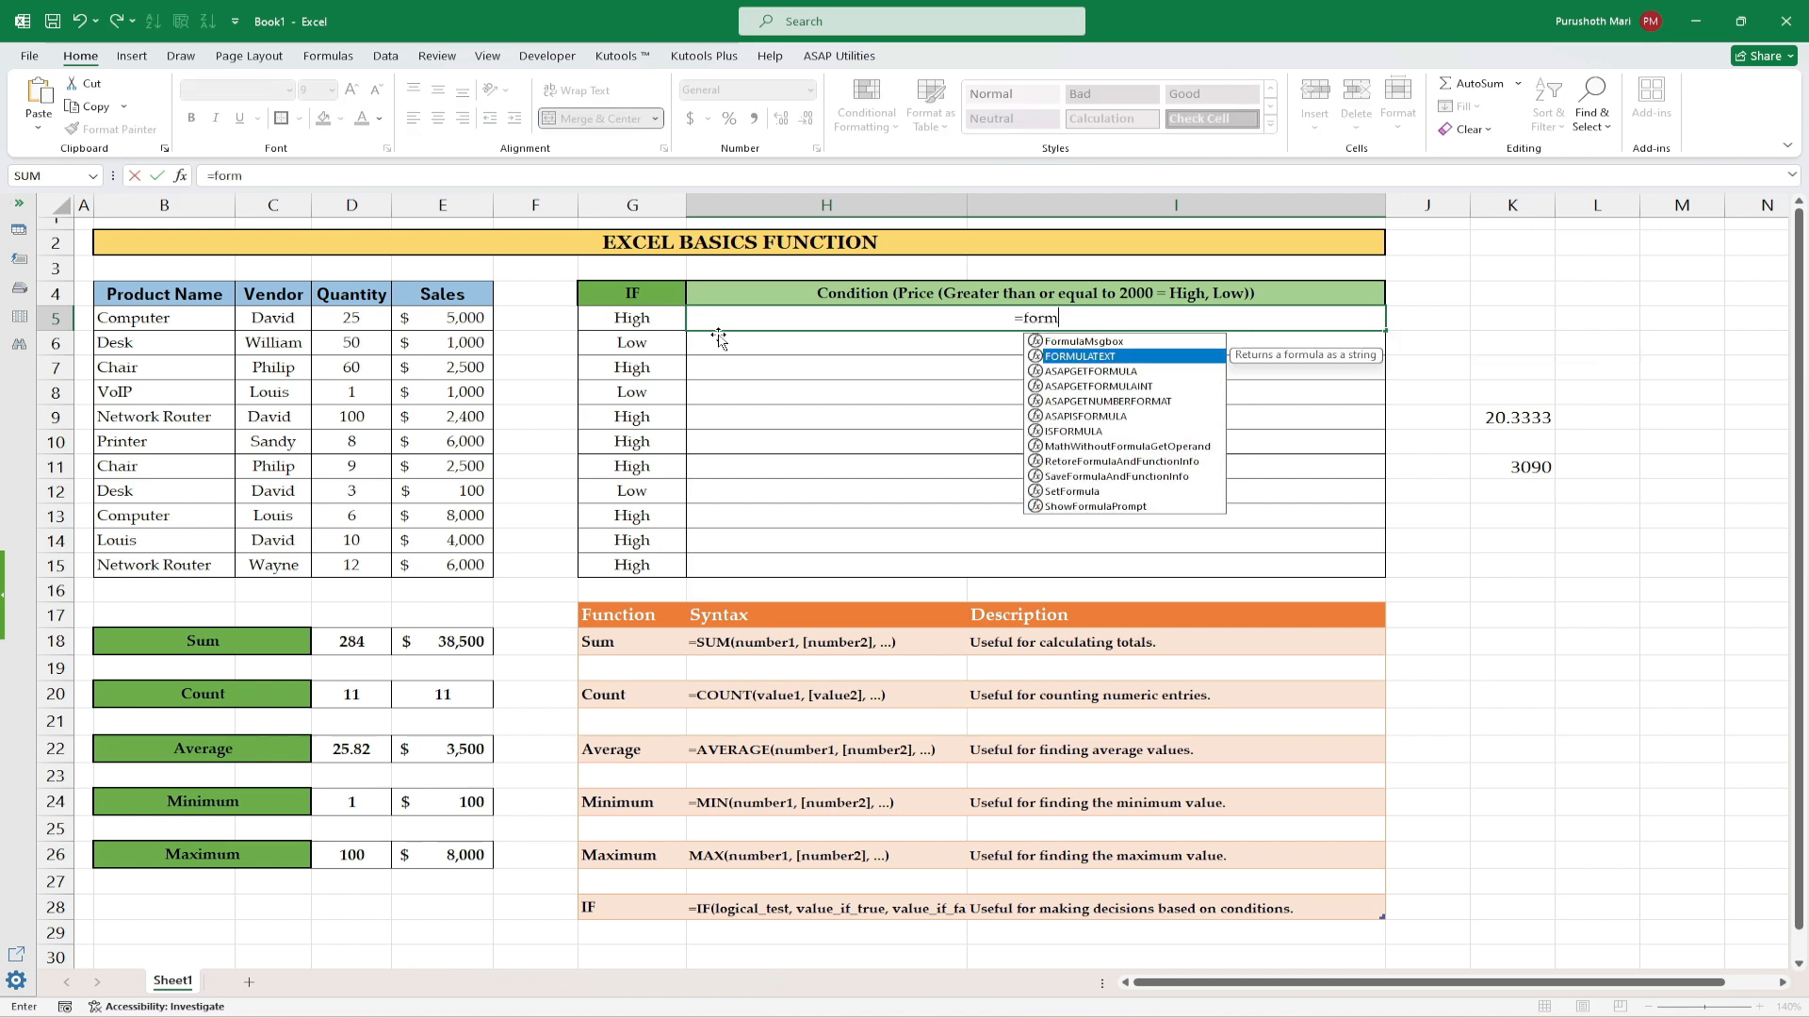
key("Tab")
key("Left")
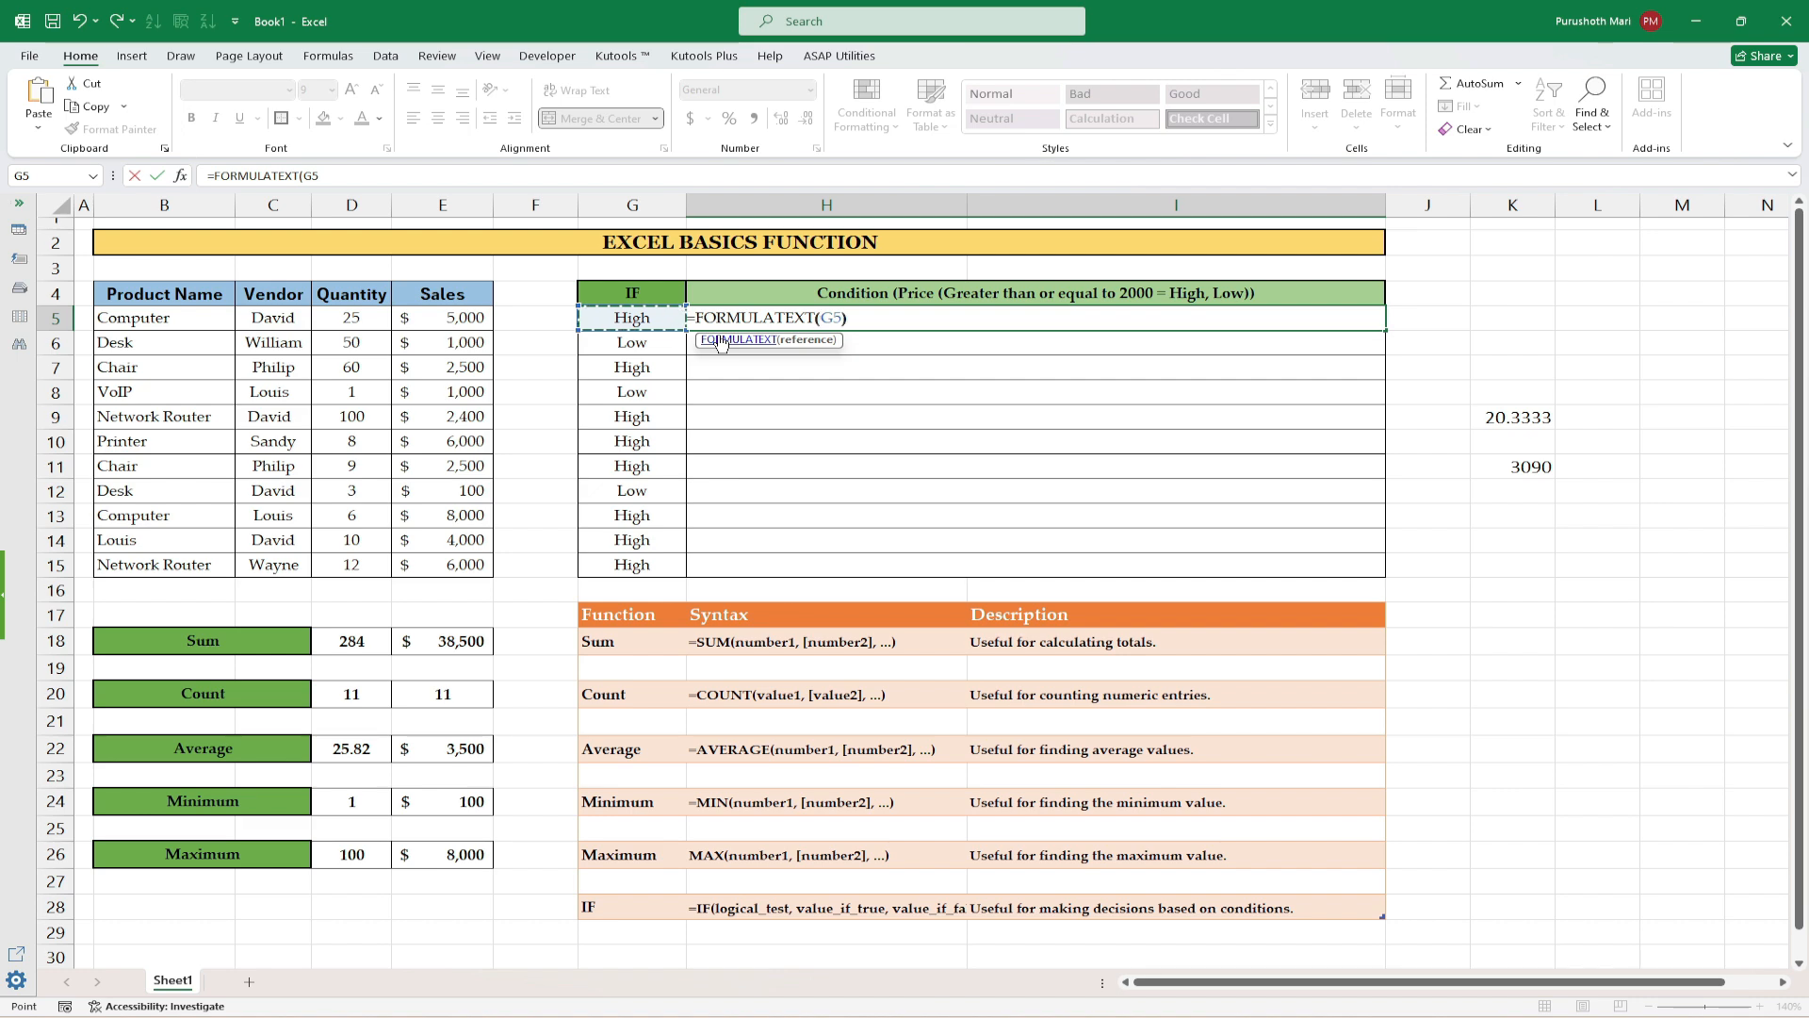
key("Return")
Step: Fill the FORMULATEXT formula from H5 down through row 15 of the Condition column
key("Up")
key("ctrl+shift+Down")
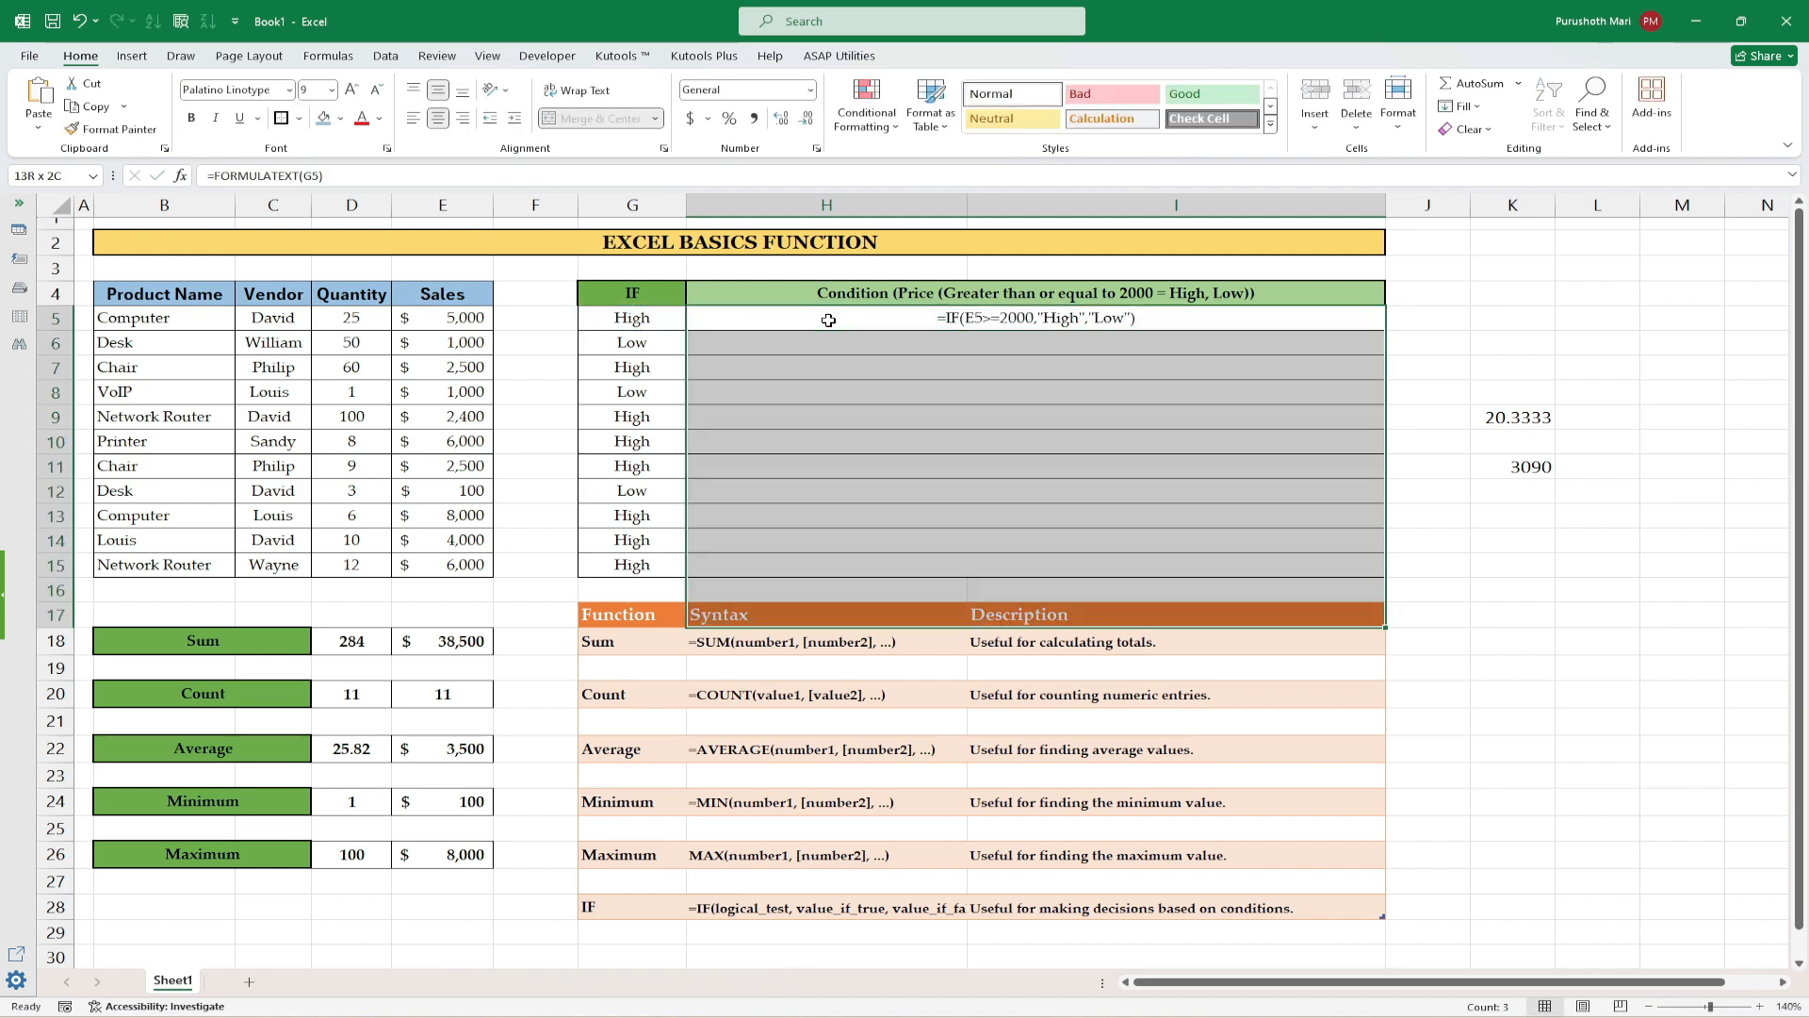
key("shift+Up")
key("shift+Up")
key("ctrl+d")
key("Up")
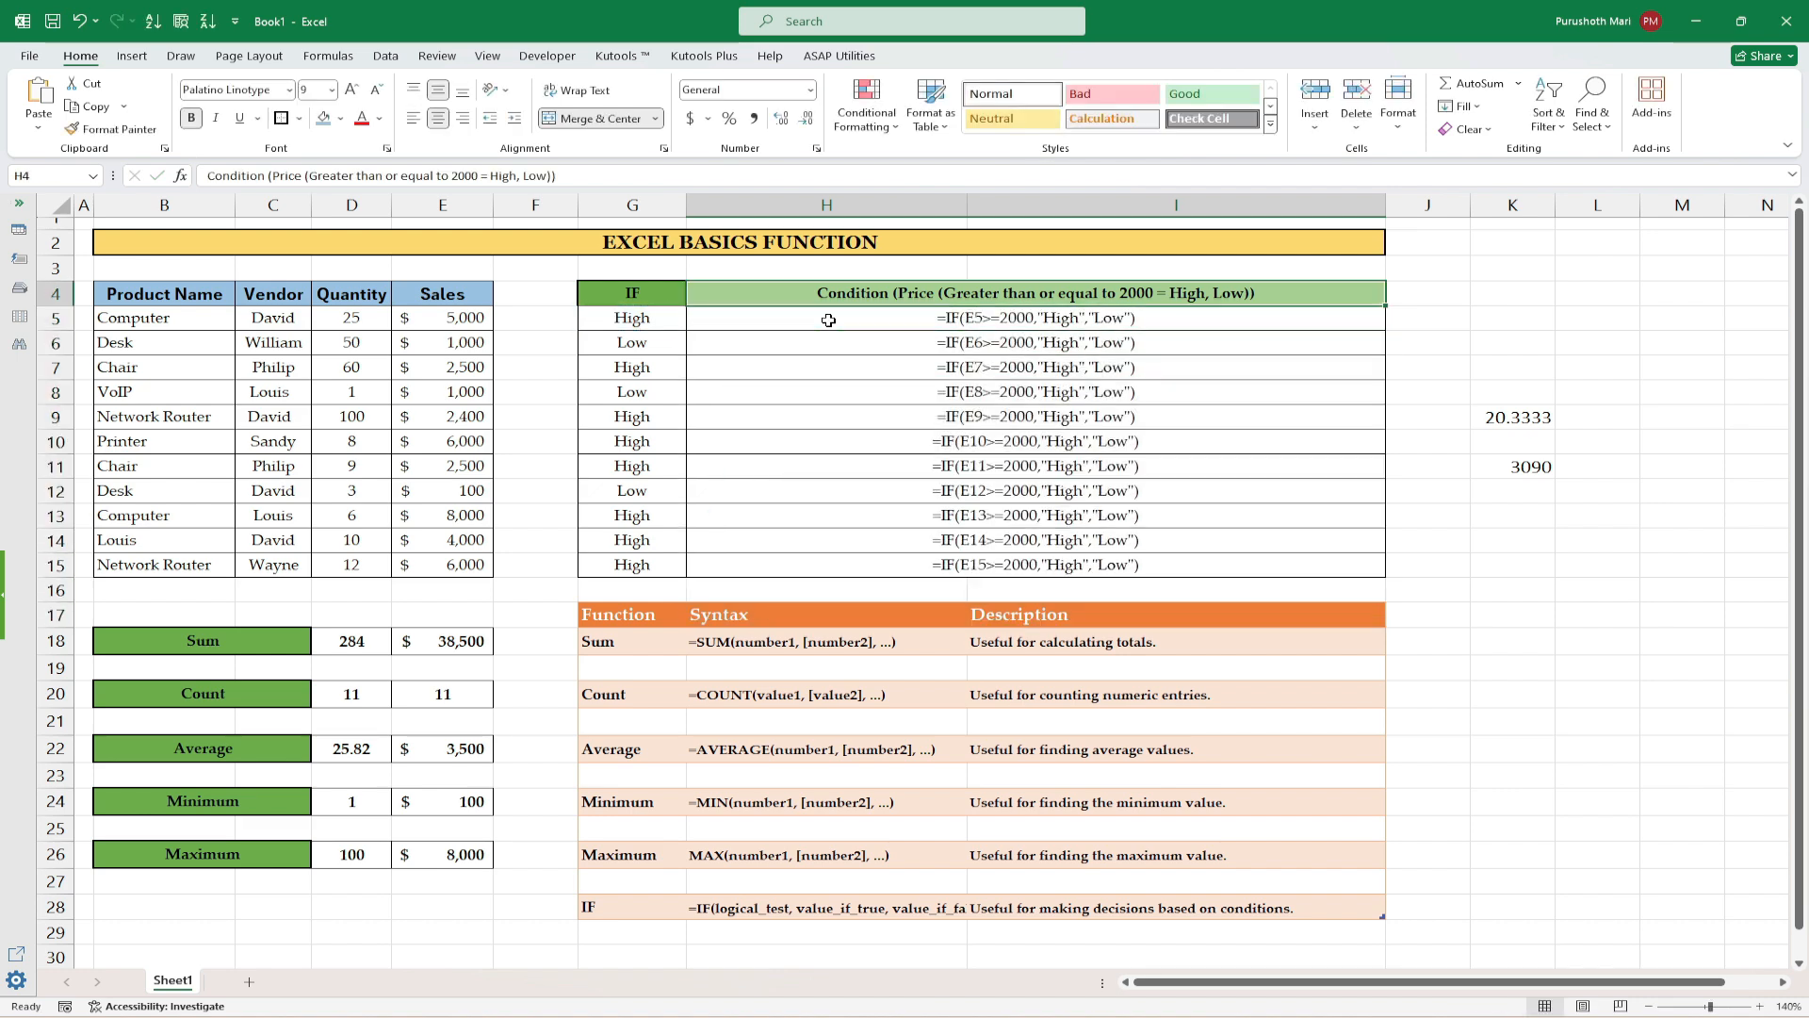